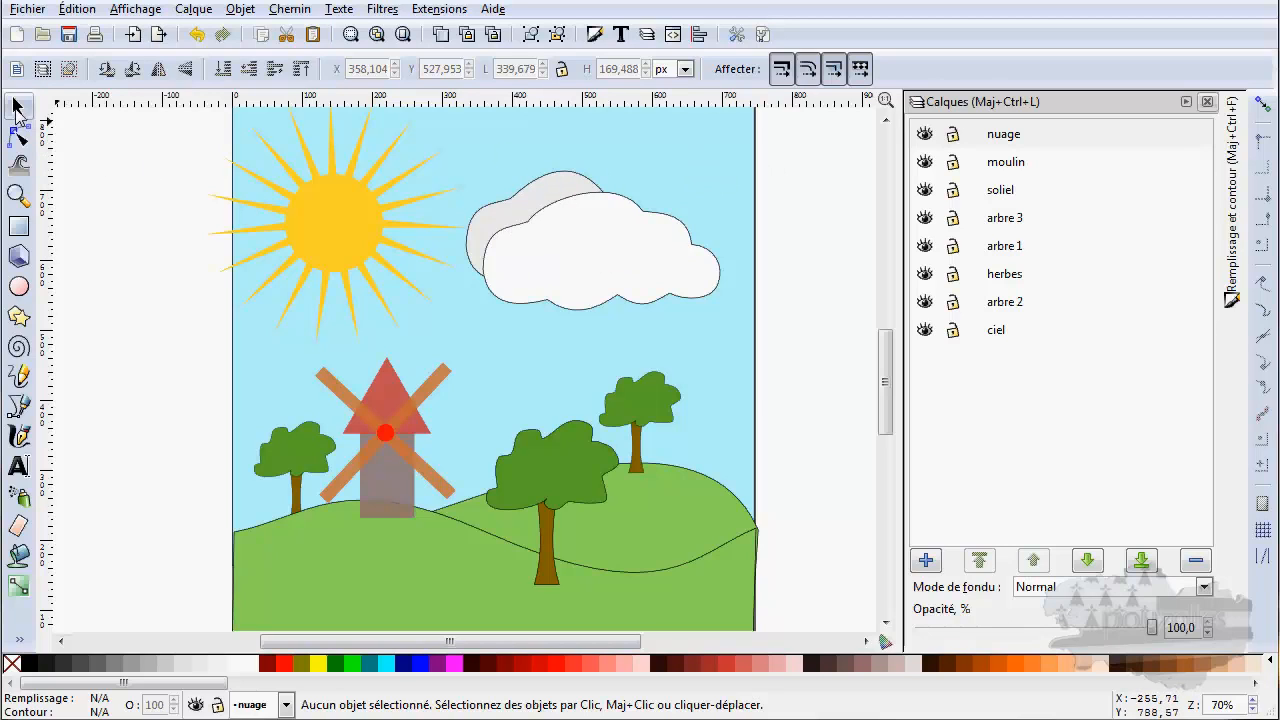
# - Try moving the sun's disc and its rays away from each other, undoing each move
pyautogui.click(343, 218)
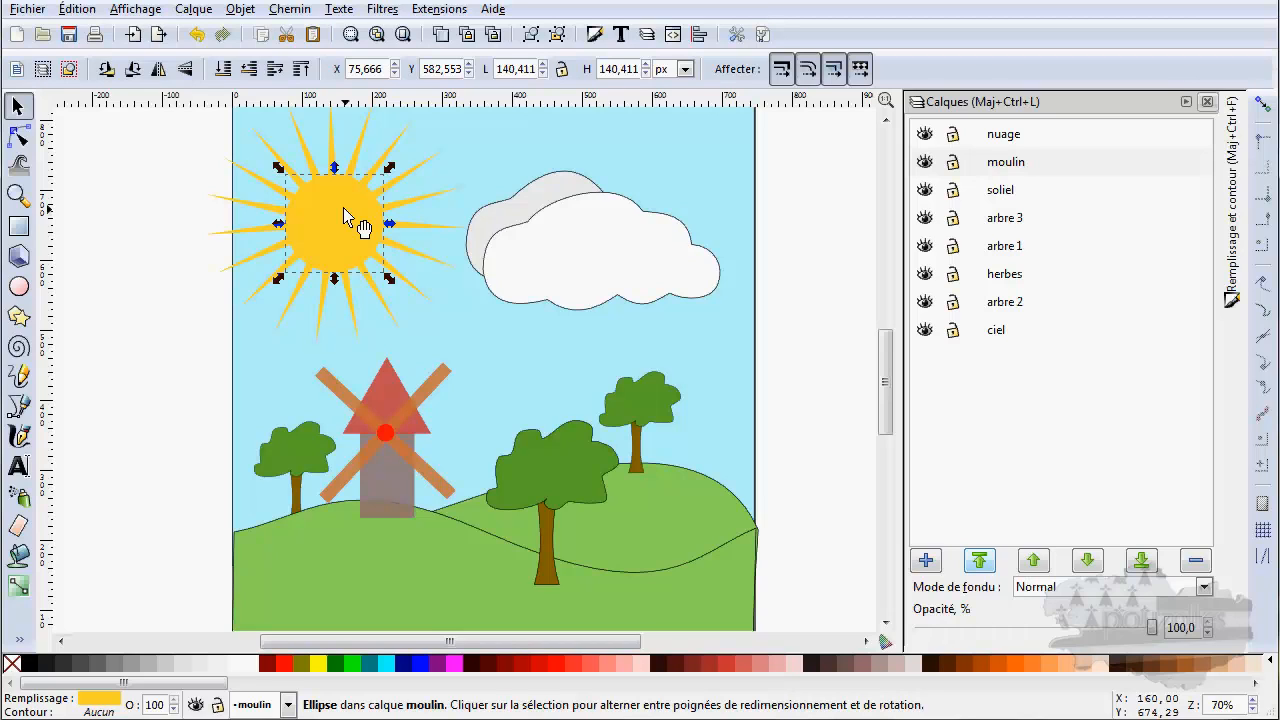
pyautogui.moveTo(343, 210); pyautogui.dragTo(188, 268)
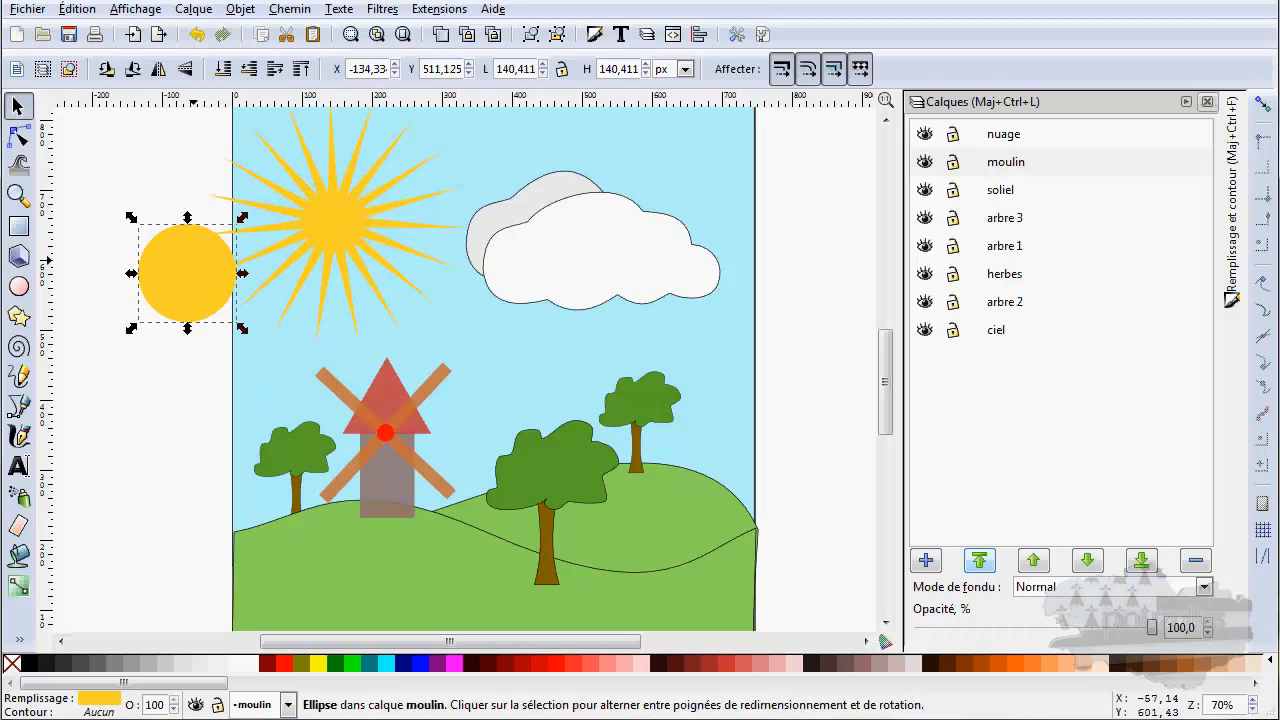
pyautogui.hotkey('ctrl', 'z')
pyautogui.hotkey('ctrl', 'z')
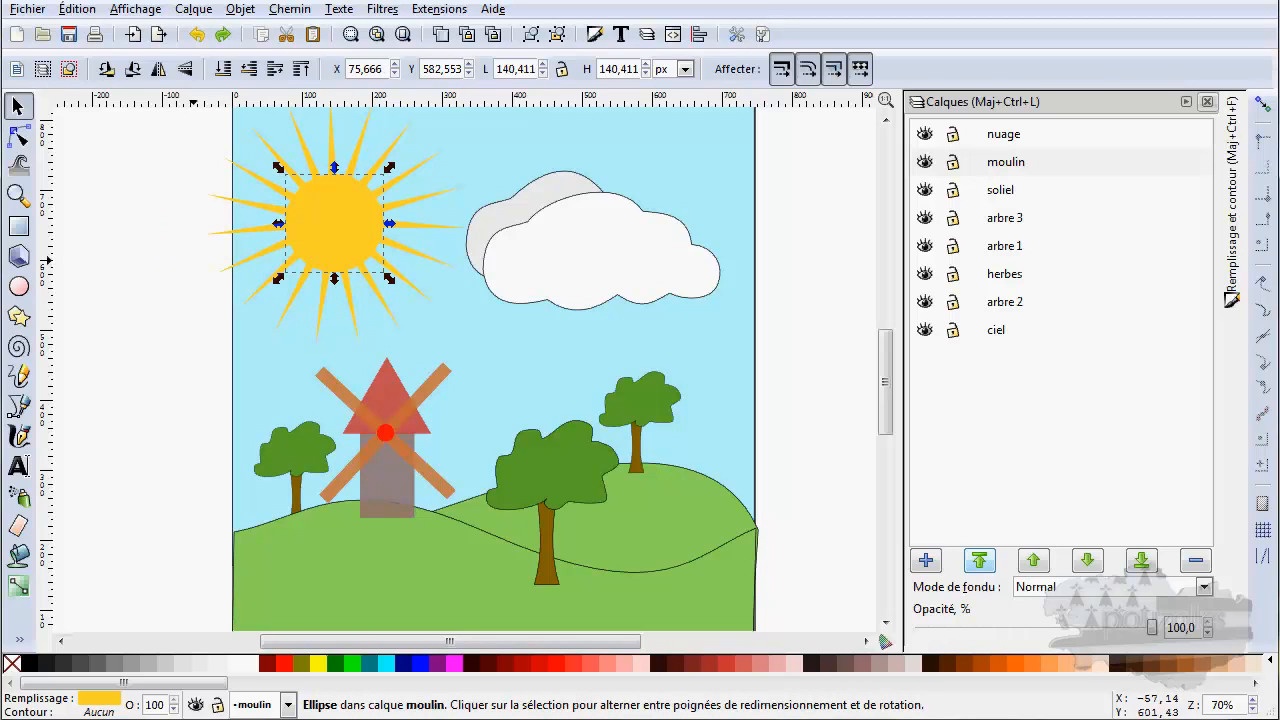
pyautogui.click(362, 148)
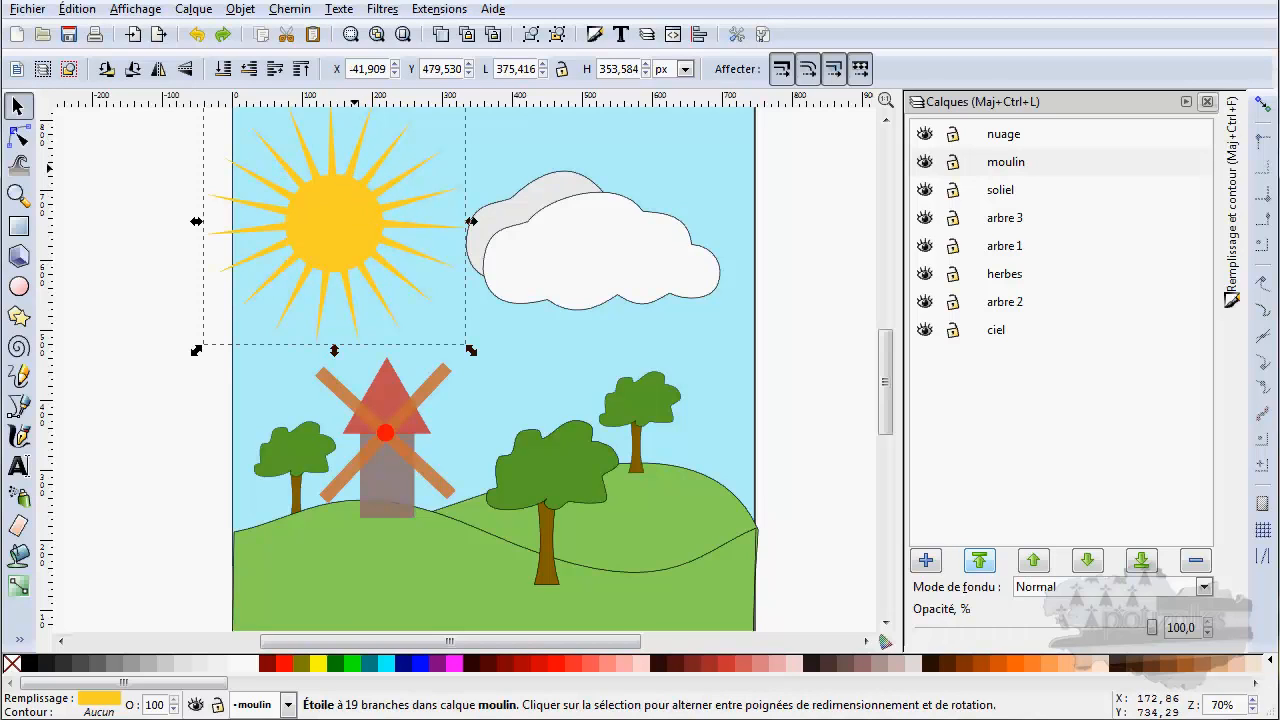
pyautogui.moveTo(352, 188); pyautogui.dragTo(272, 211)
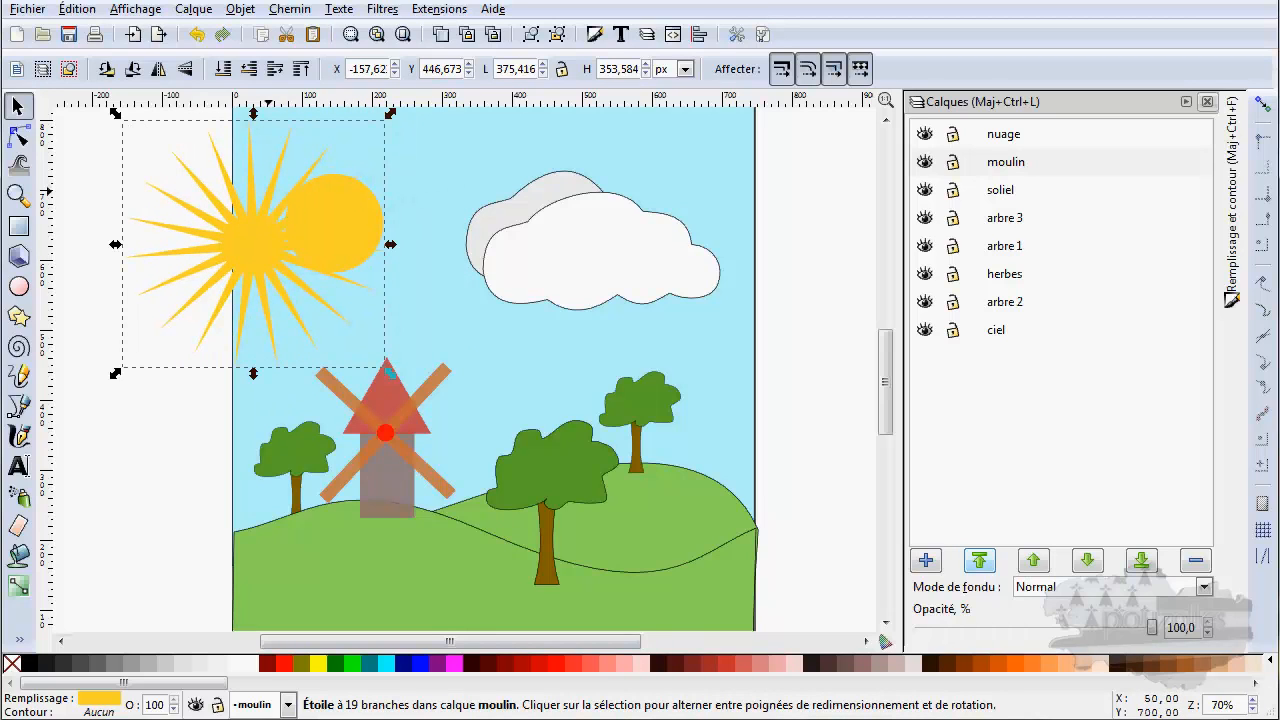
pyautogui.hotkey('ctrl', 'z')
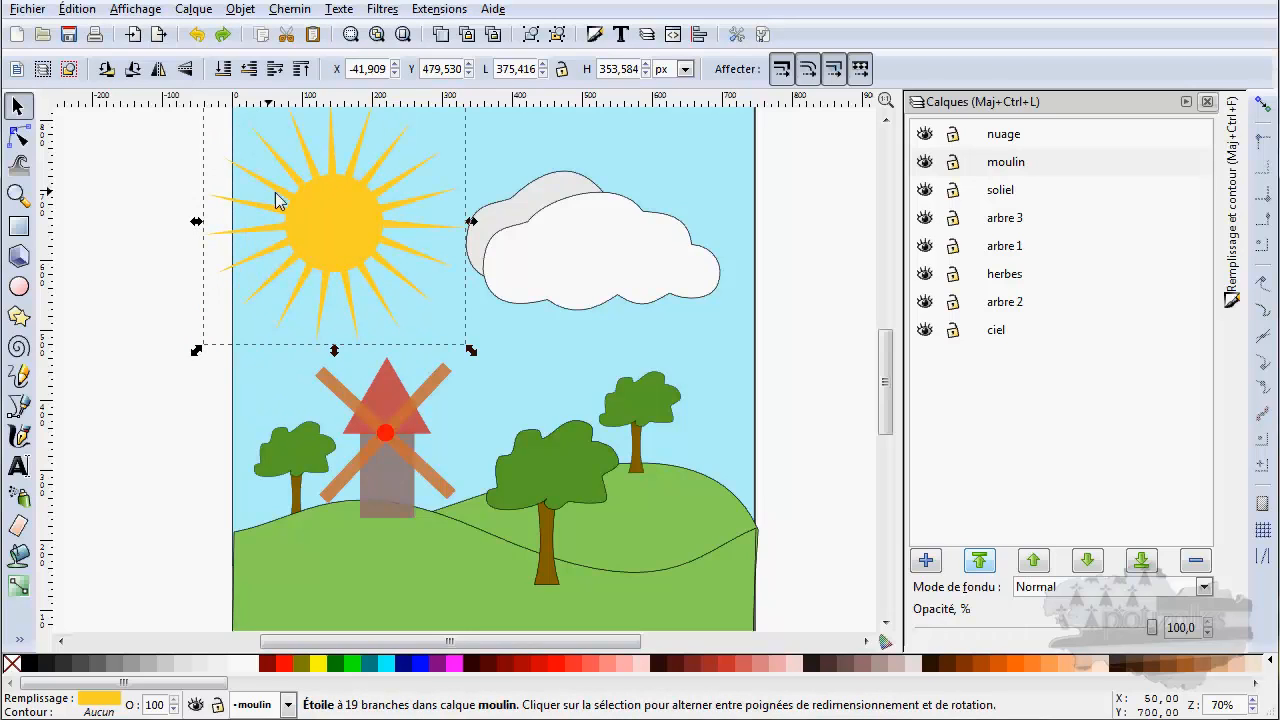
# - Examine which separate objects make up the clouds, the large tree and the windmill by selecting their parts individually
pyautogui.click(544, 202)
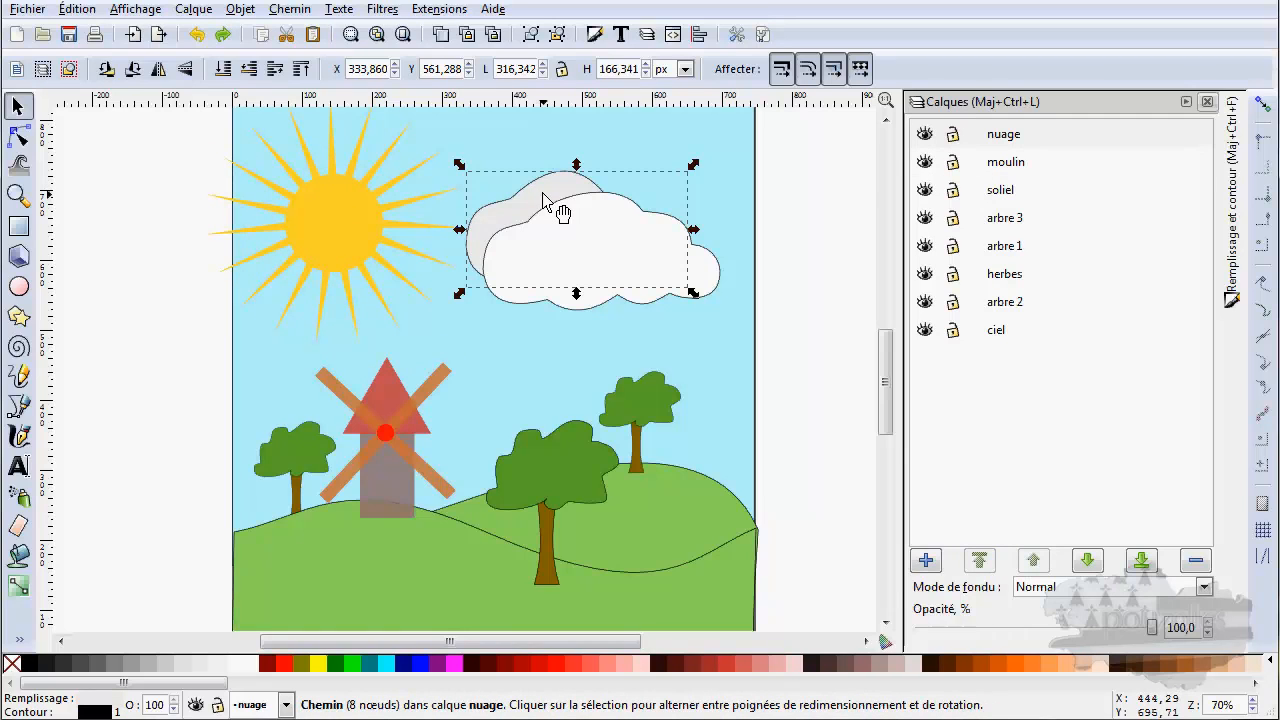
pyautogui.click(545, 298)
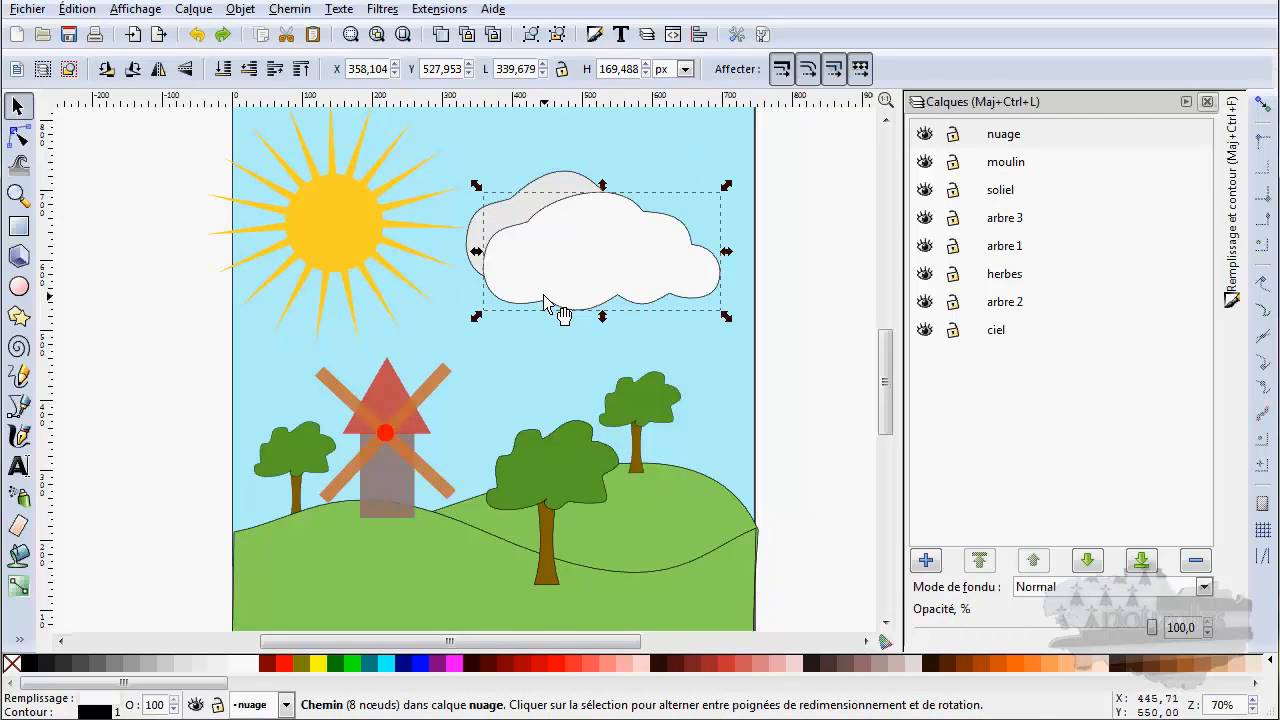
pyautogui.keyDown('alt'); pyautogui.click(540, 216); pyautogui.keyUp('alt')
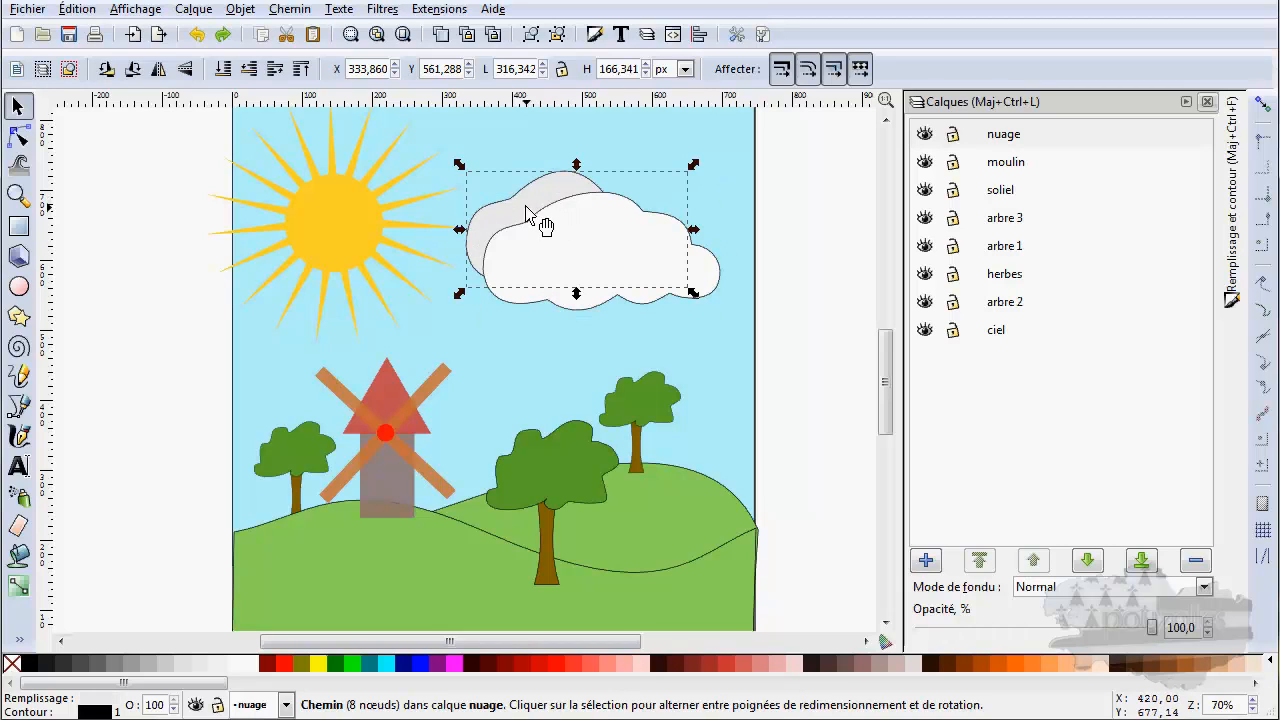
pyautogui.click(550, 463)
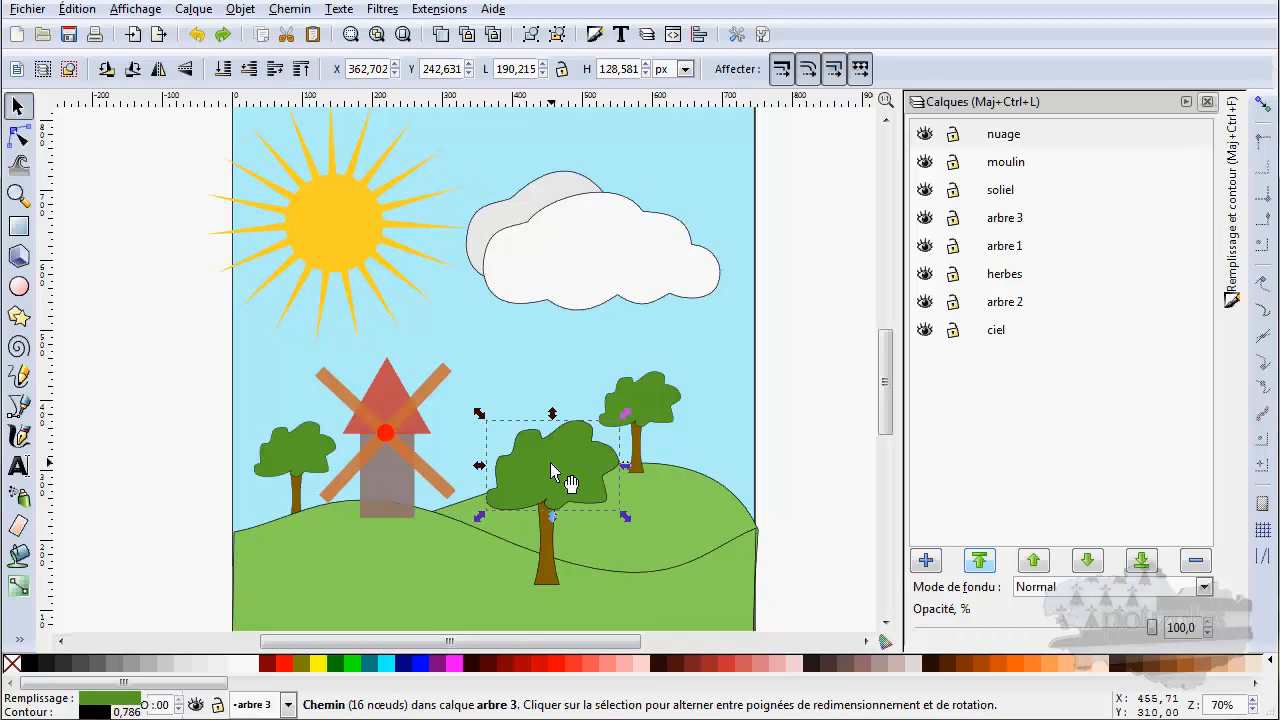
pyautogui.click(552, 542)
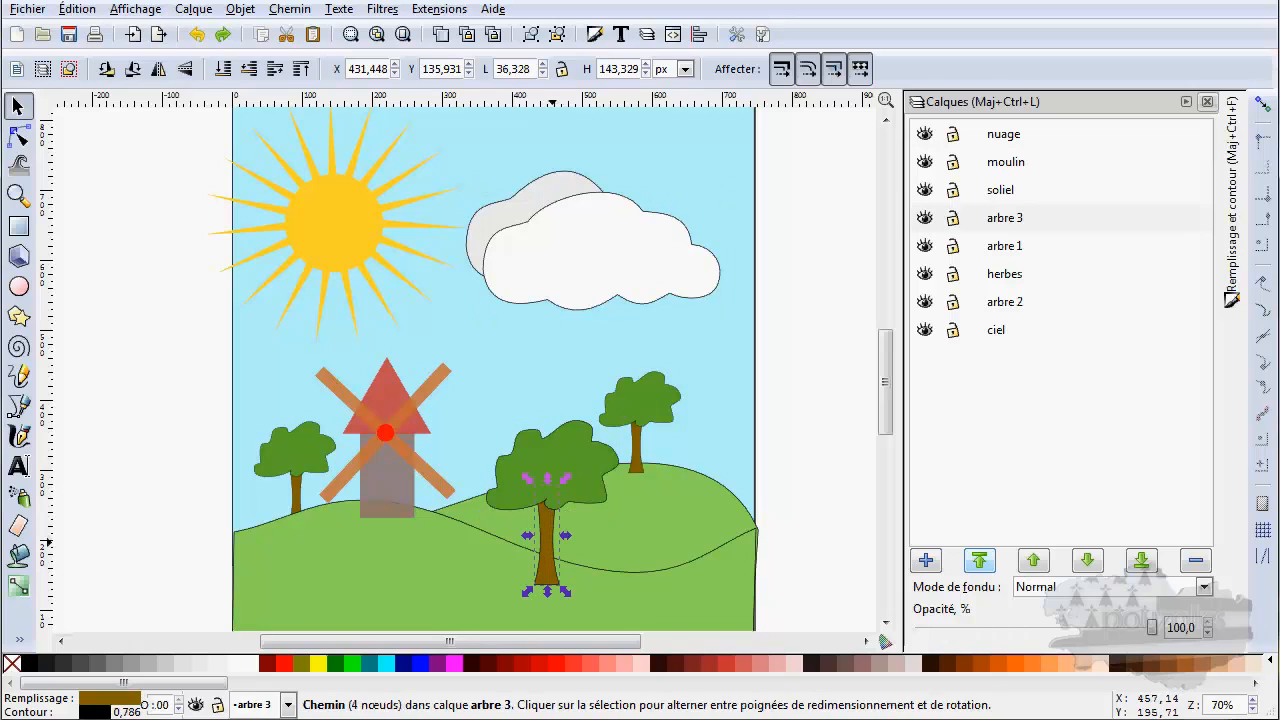
pyautogui.click(405, 485)
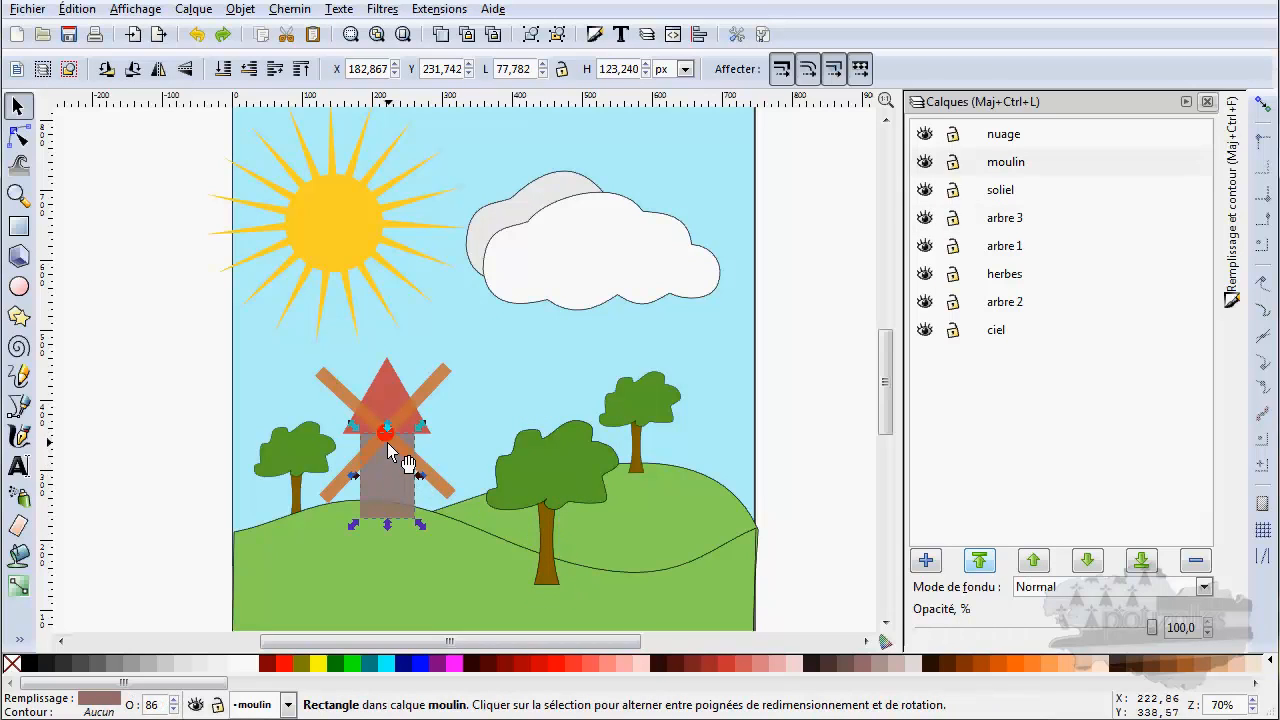
pyautogui.click(386, 432)
pyautogui.click(418, 460)
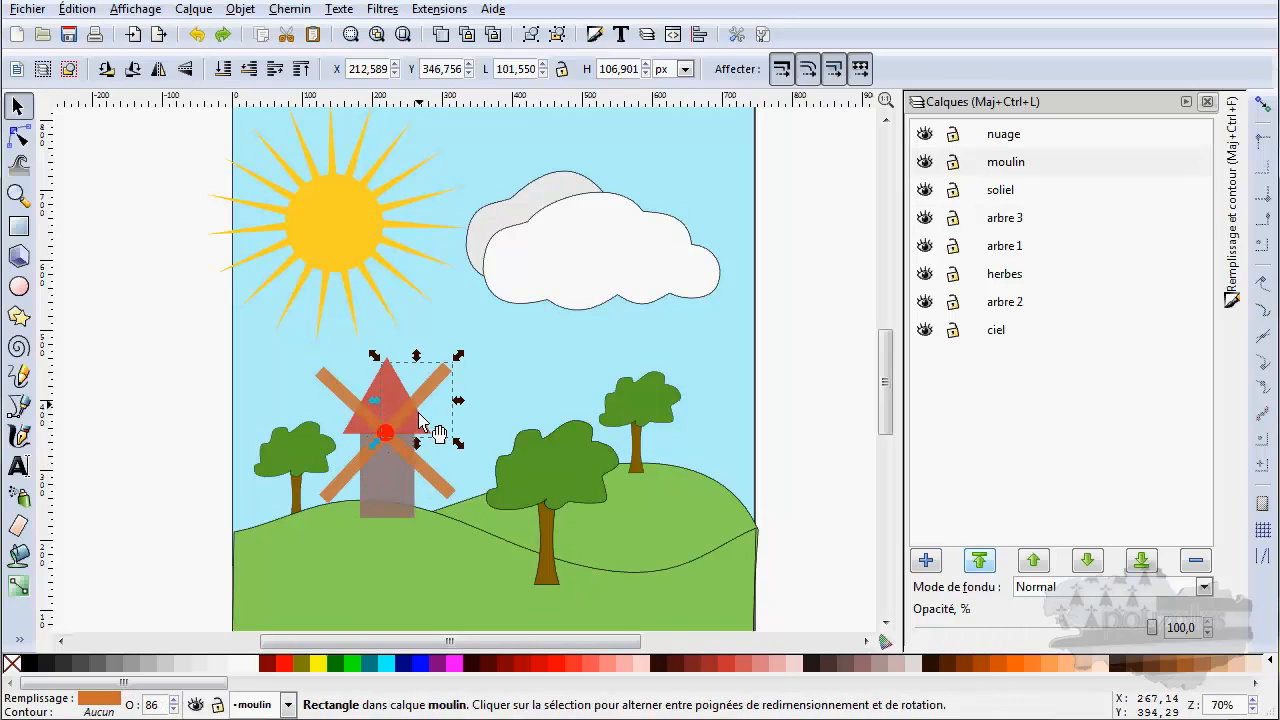
pyautogui.click(356, 465)
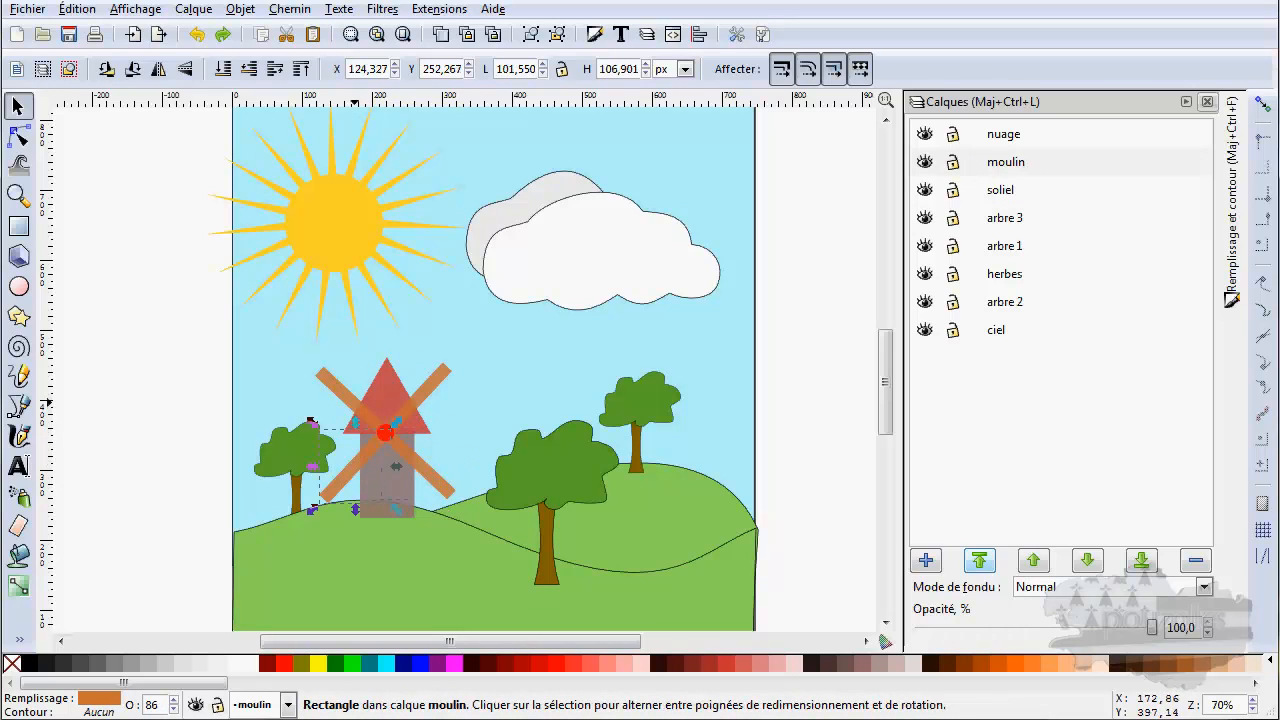
pyautogui.click(358, 405)
pyautogui.click(391, 391)
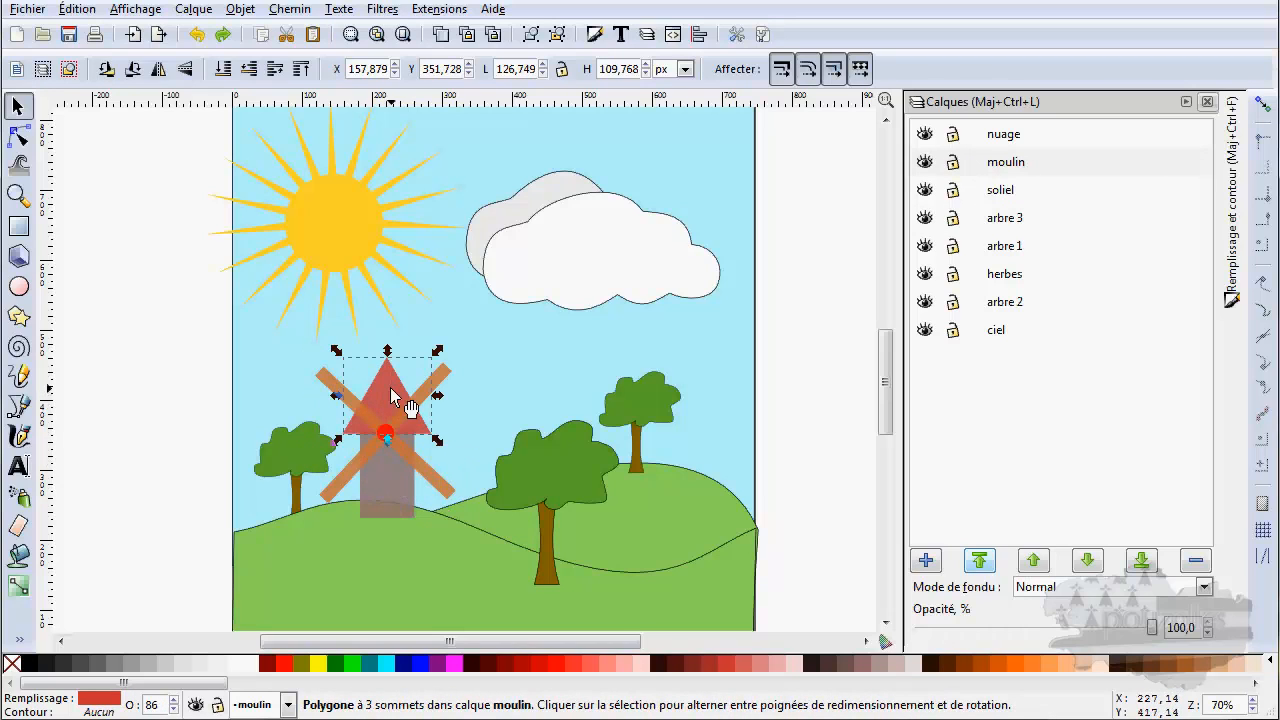
pyautogui.click(212, 425)
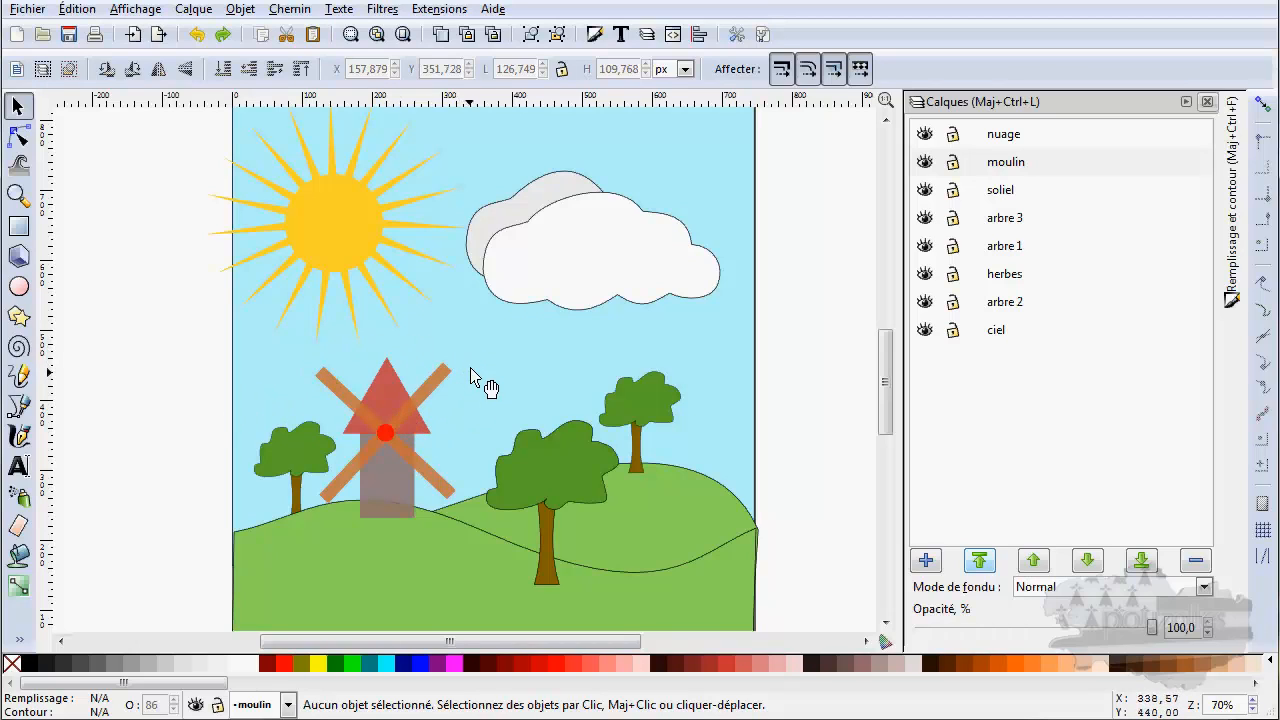
# - Check which objects belong to the moulin layer by selecting everything on it and toggling its visibility
pyautogui.click(427, 397)
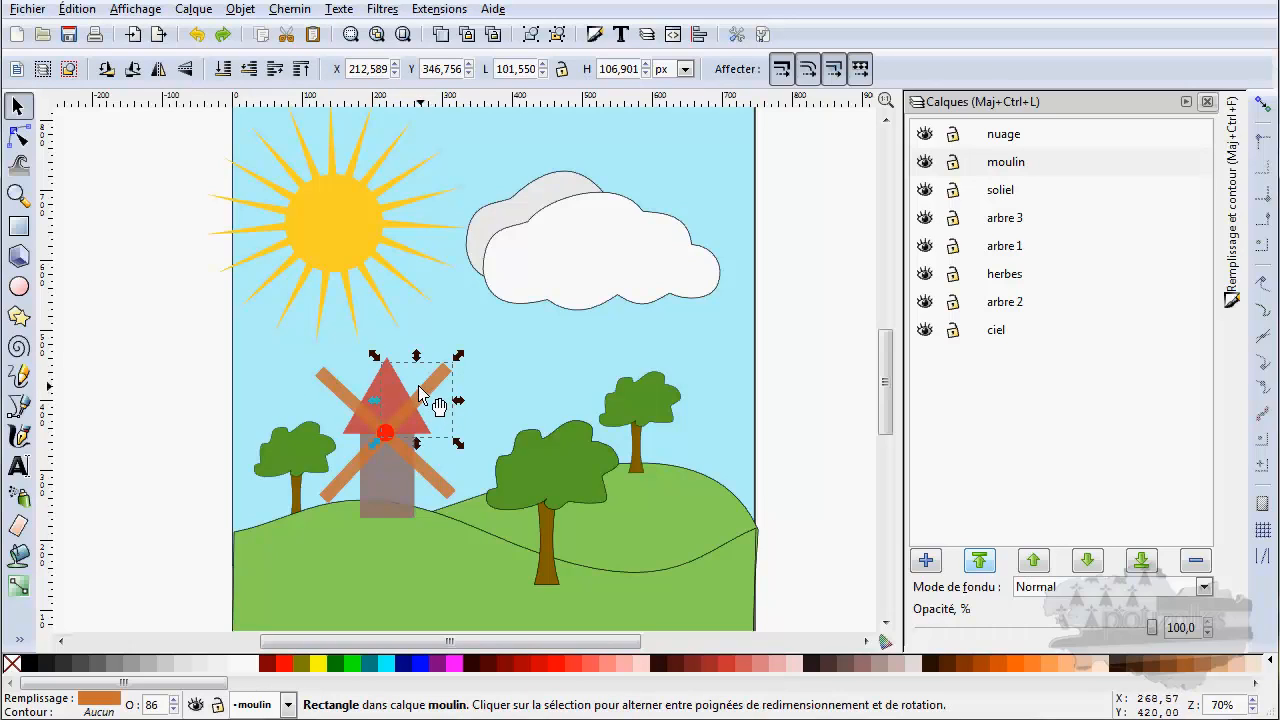
pyautogui.click(979, 169)
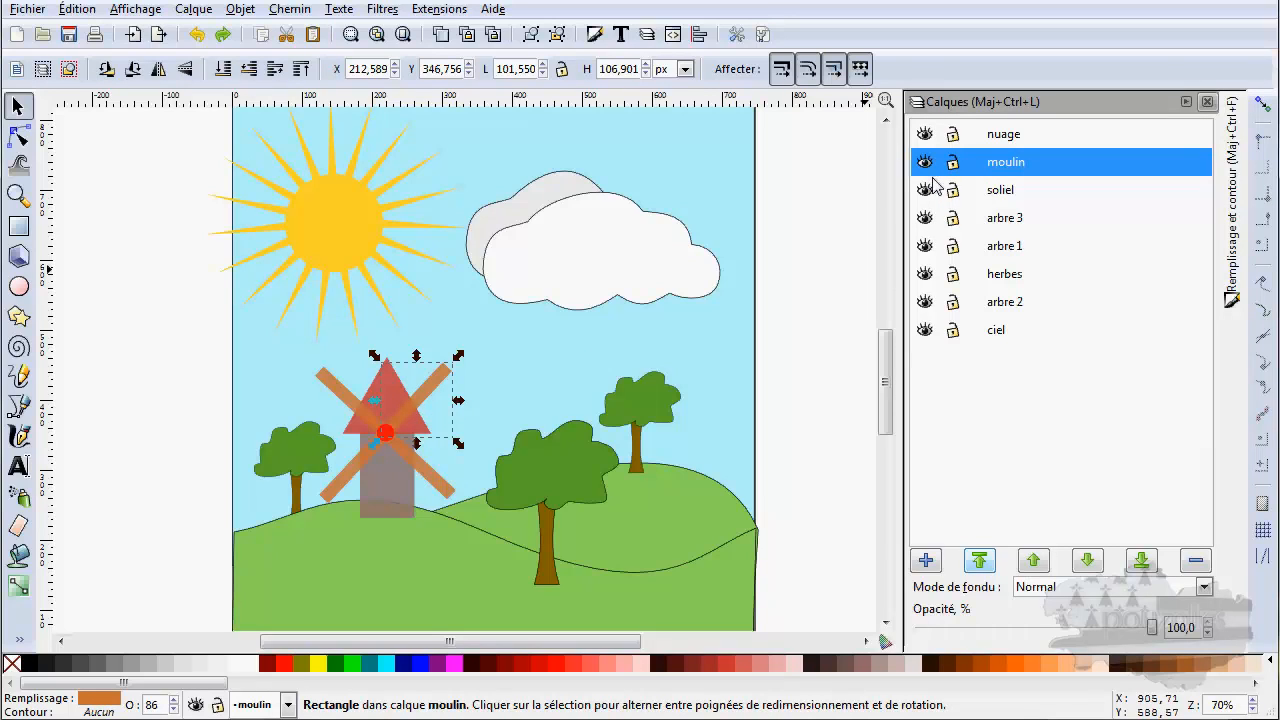
pyautogui.hotkey('ctrl', 'a')
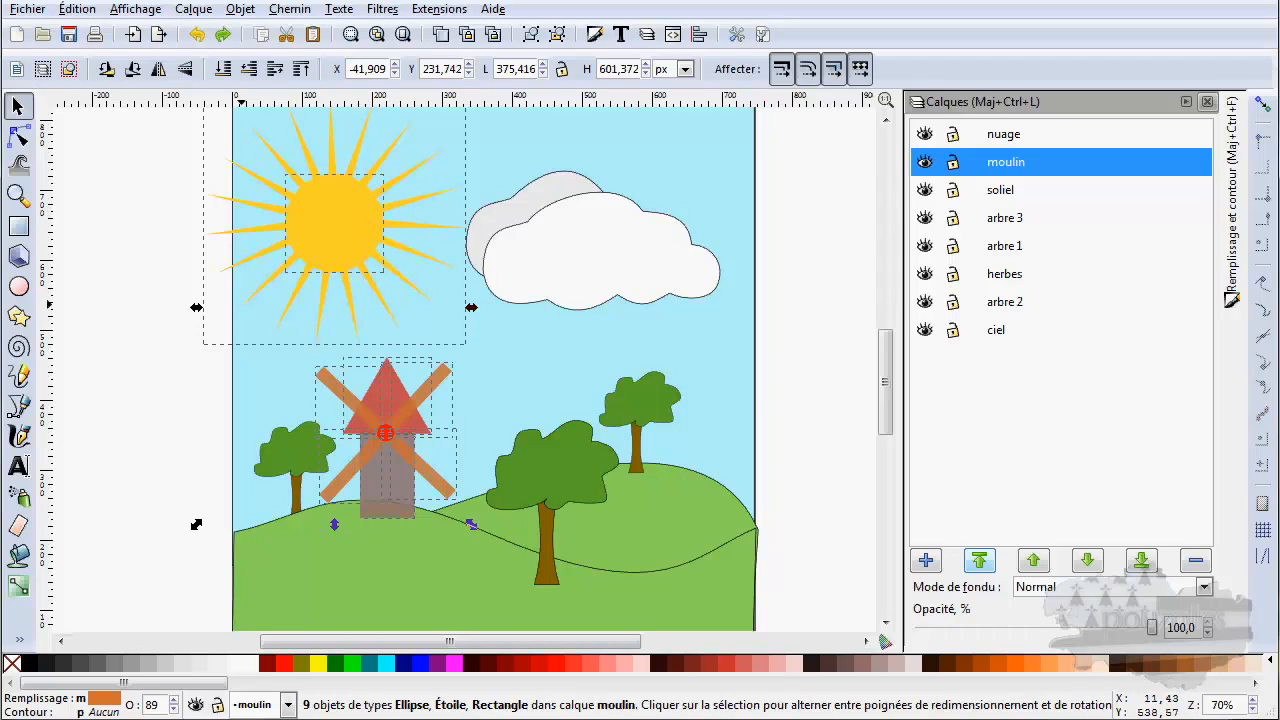
pyautogui.click(169, 386)
pyautogui.click(307, 243)
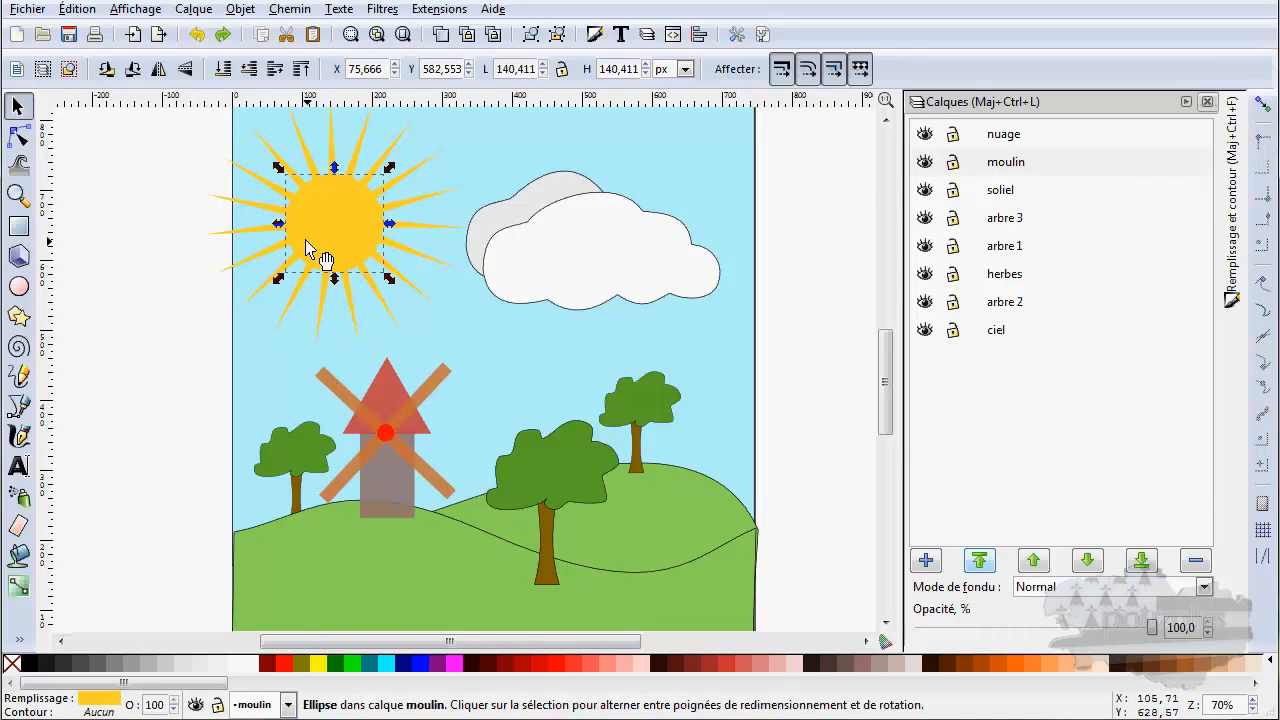
pyautogui.click(925, 163)
pyautogui.click(925, 163)
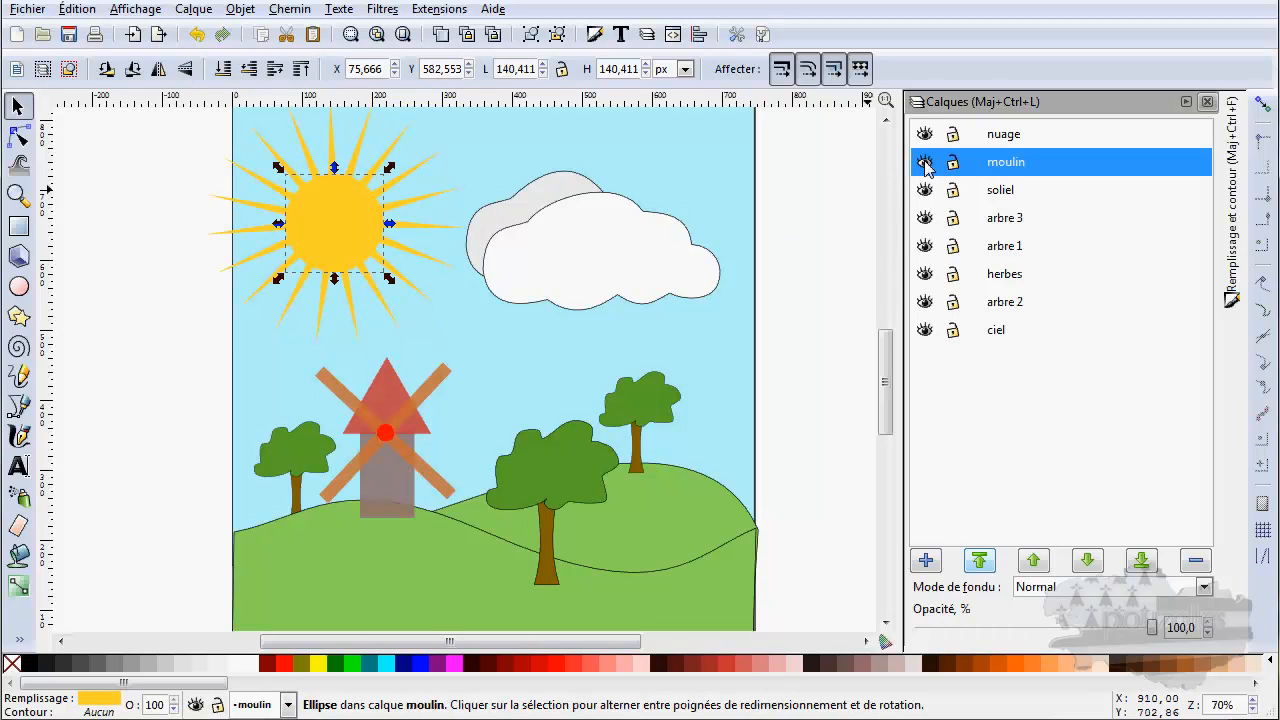
# - Cut the sun's disc and rays together and paste them in place on the soliel layer
pyautogui.keyDown('shift'); pyautogui.click(335, 152); pyautogui.keyUp('shift')
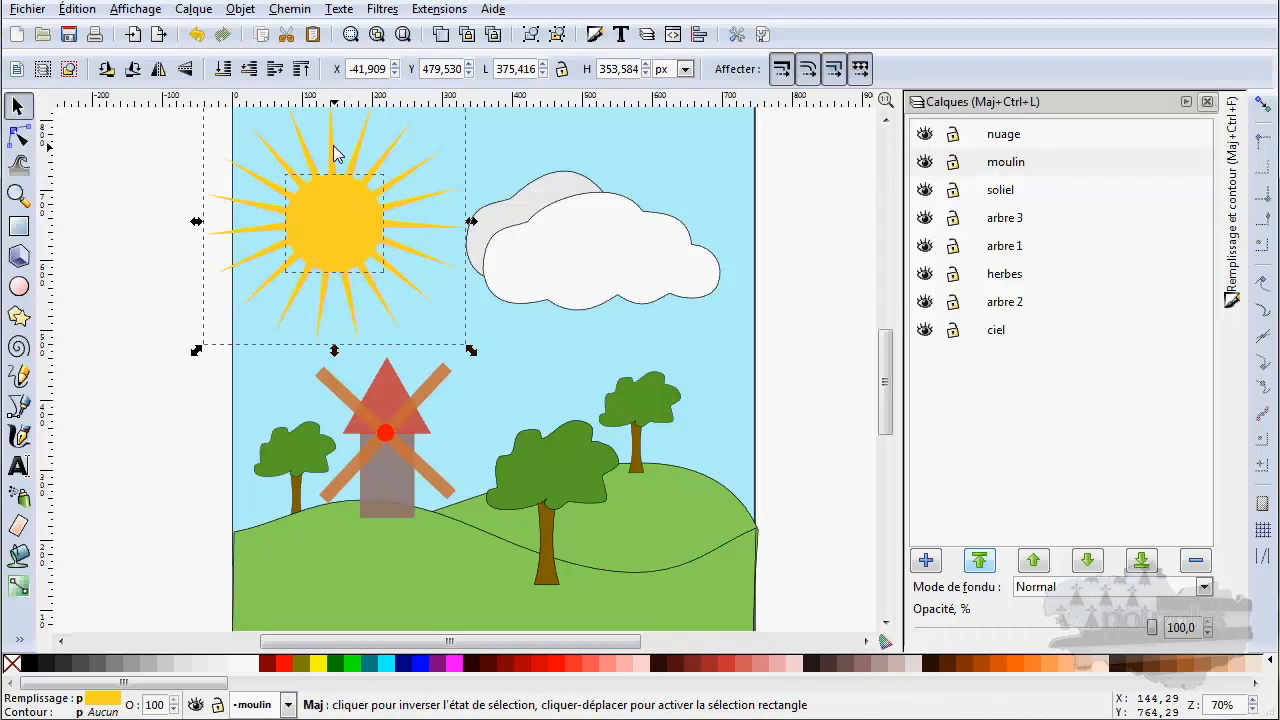
pyautogui.rightClick(334, 198)
pyautogui.click(383, 270)
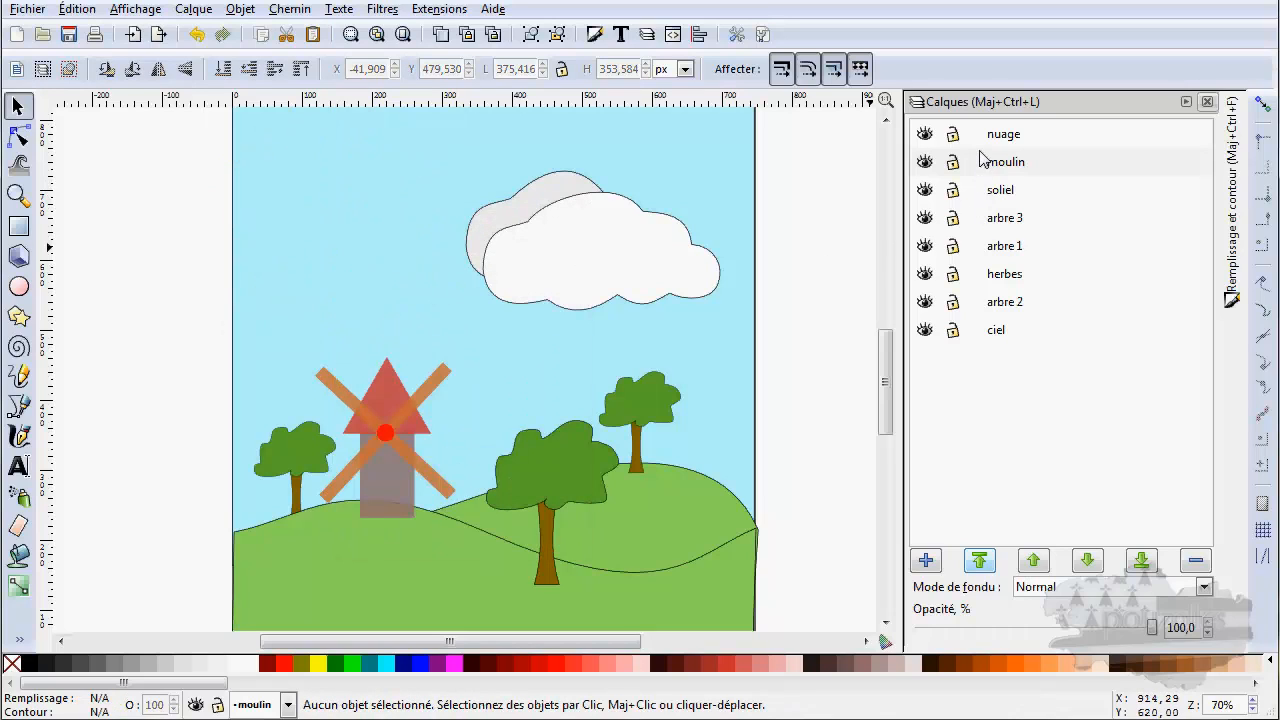
pyautogui.click(976, 196)
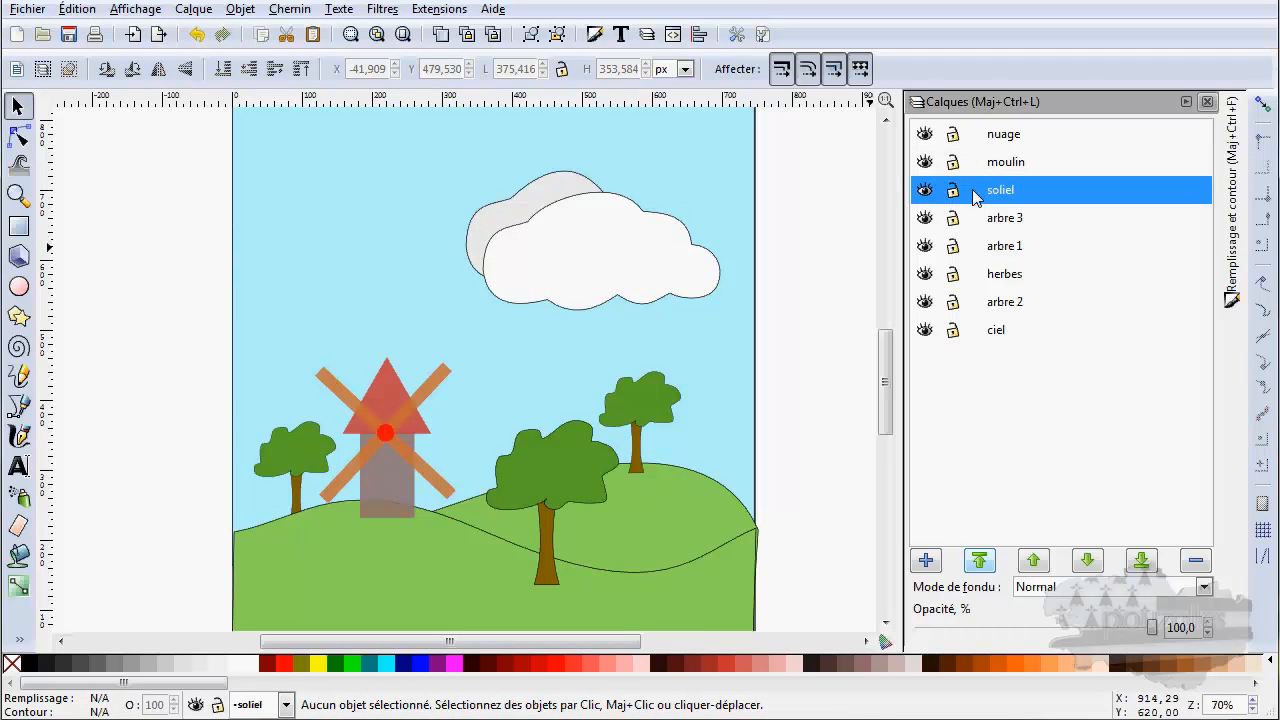
pyautogui.click(78, 10)
pyautogui.click(103, 186)
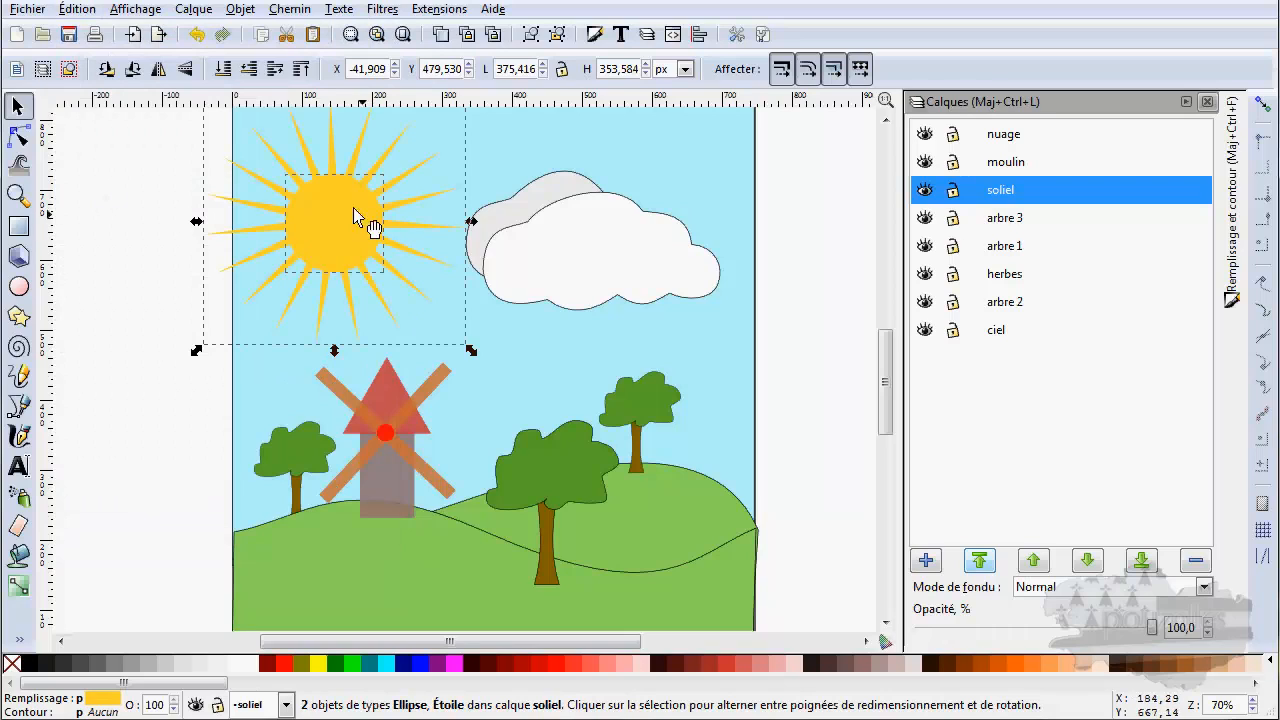
# - Try a regular paste of the sun over the landscape and delete the extra copy
pyautogui.rightClick(528, 343)
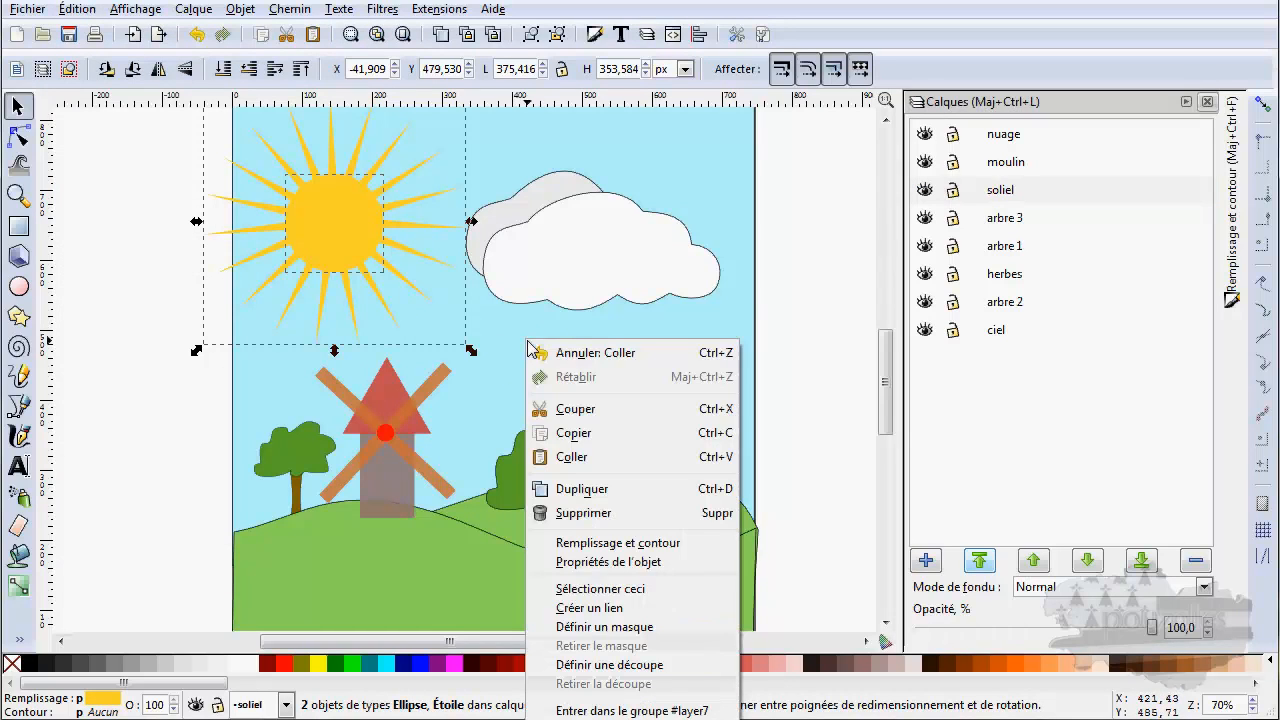
pyautogui.click(570, 454)
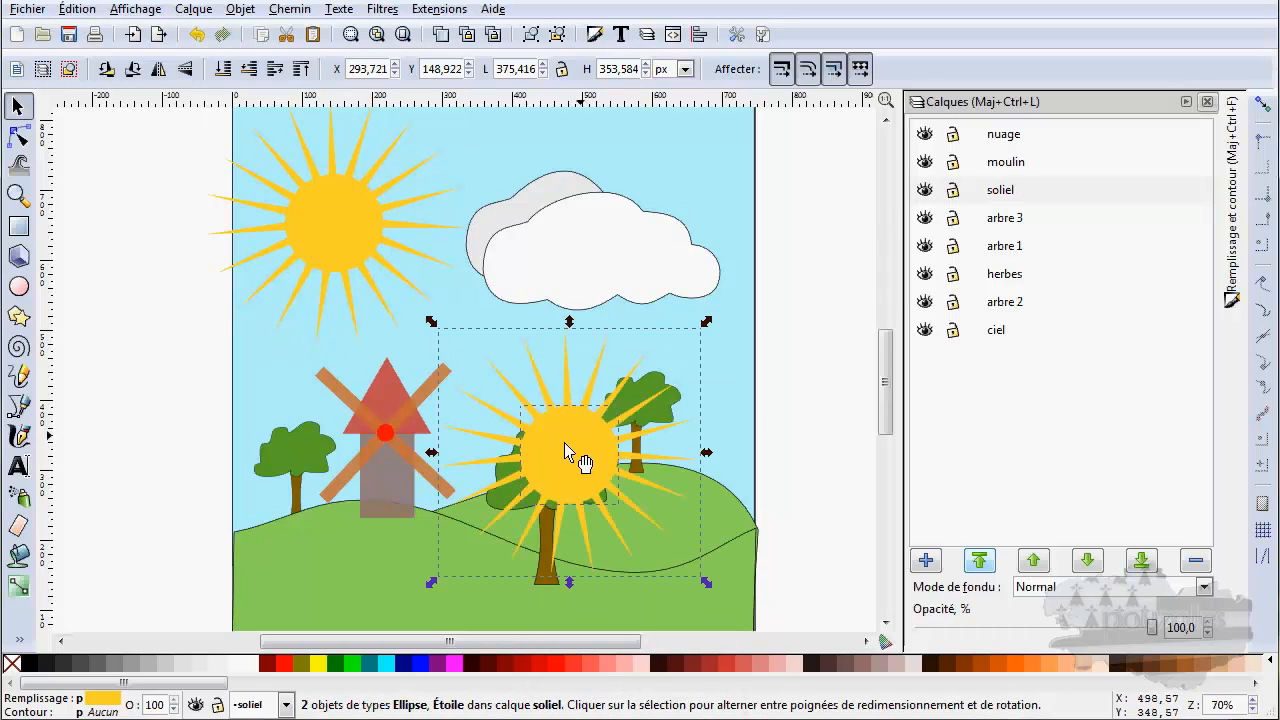
pyautogui.press('Delete')
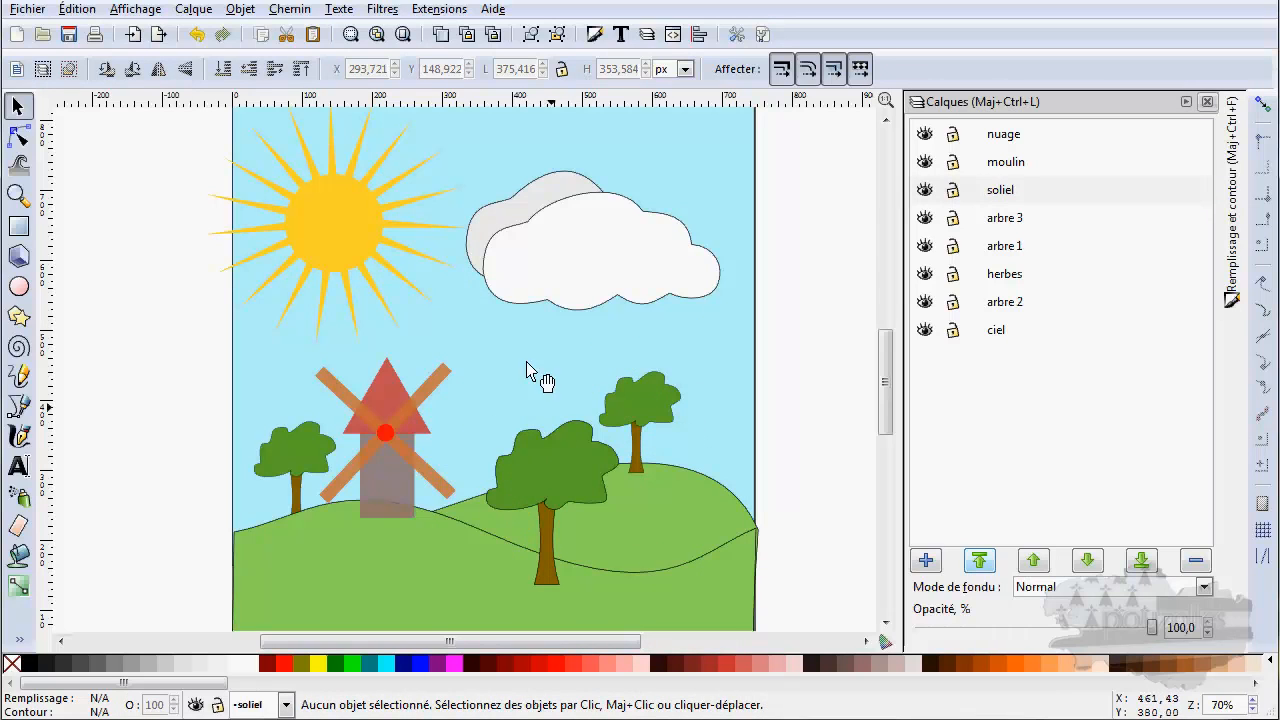
# - Check that the sun belongs to the soliel layer by hiding and showing that layer
pyautogui.click(341, 211)
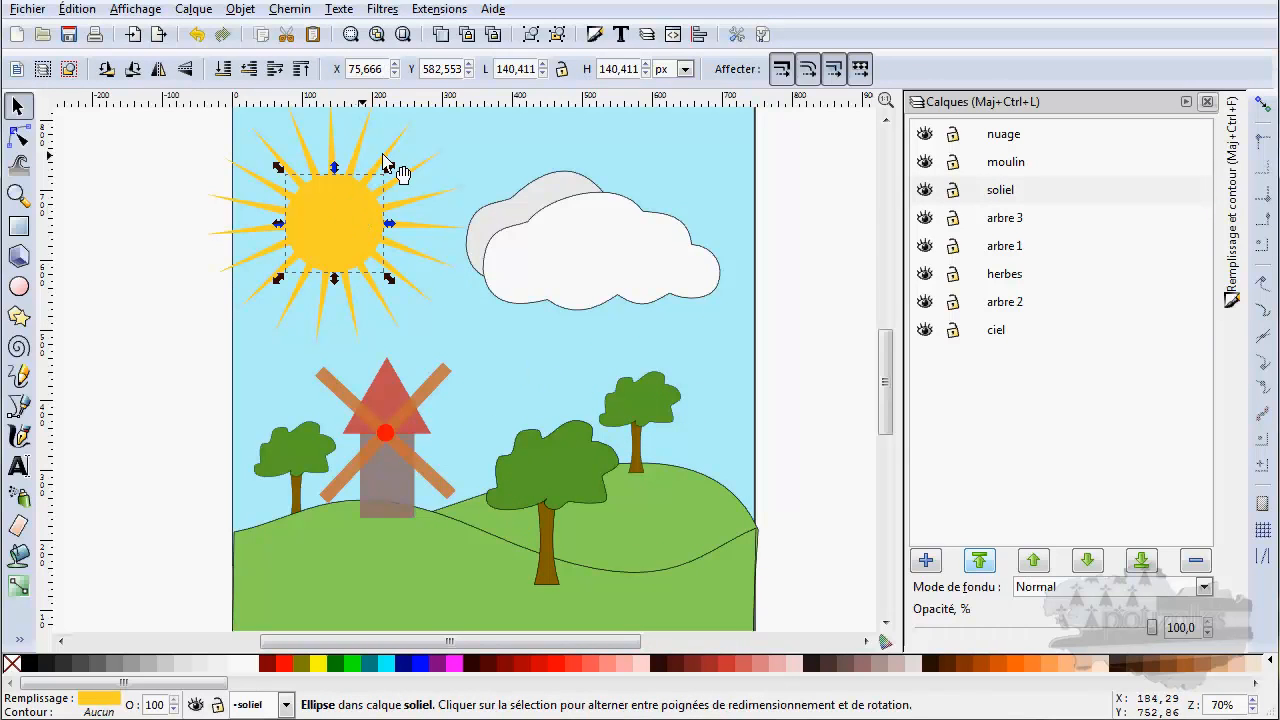
pyautogui.click(924, 190)
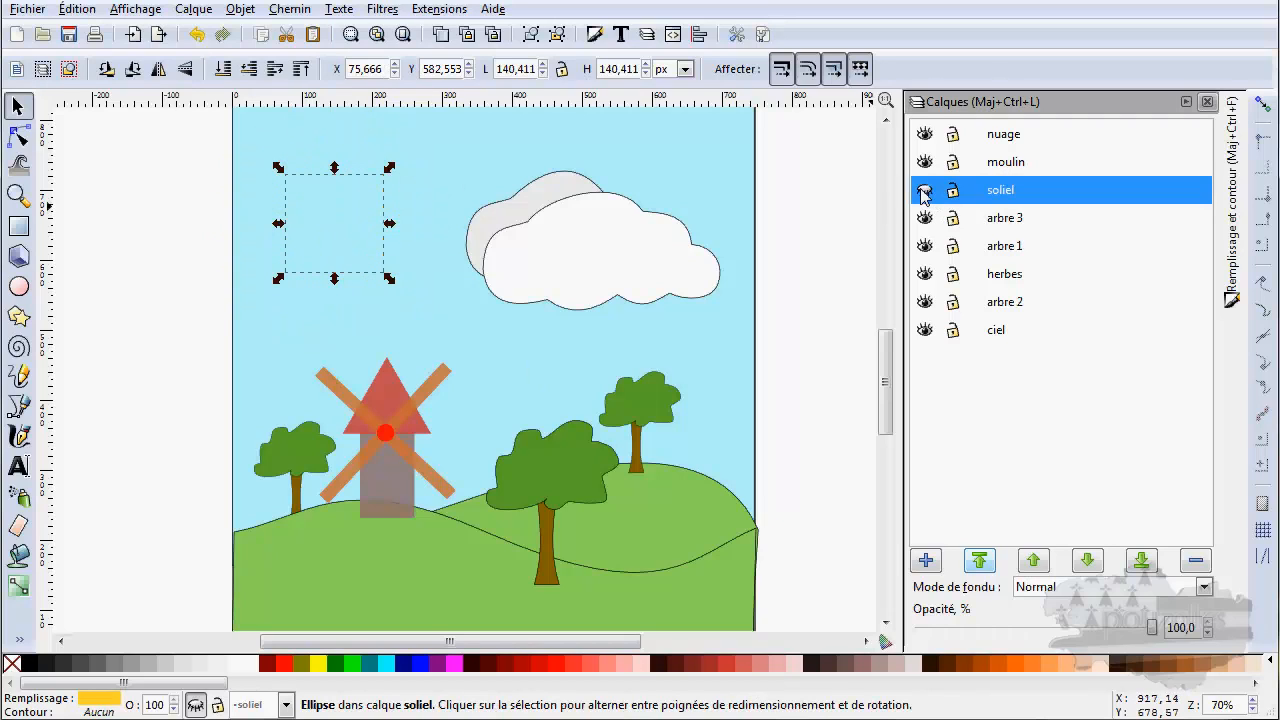
pyautogui.click(924, 190)
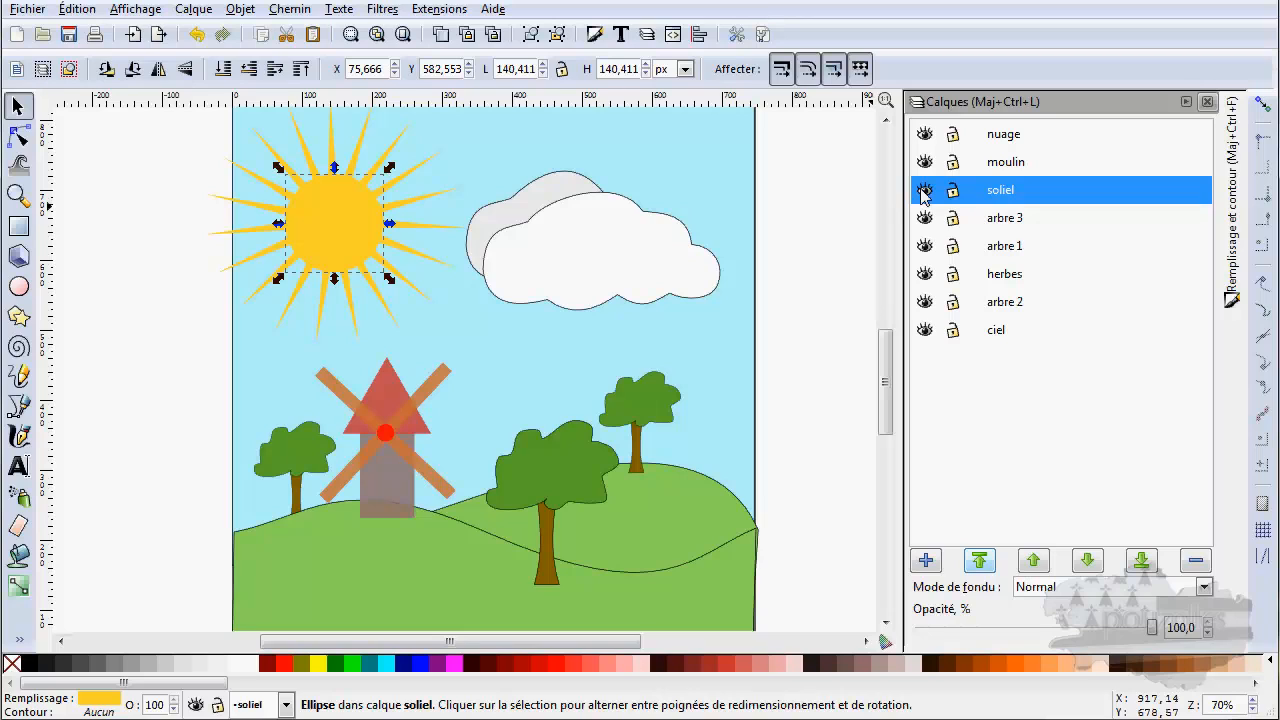
pyautogui.click(802, 252)
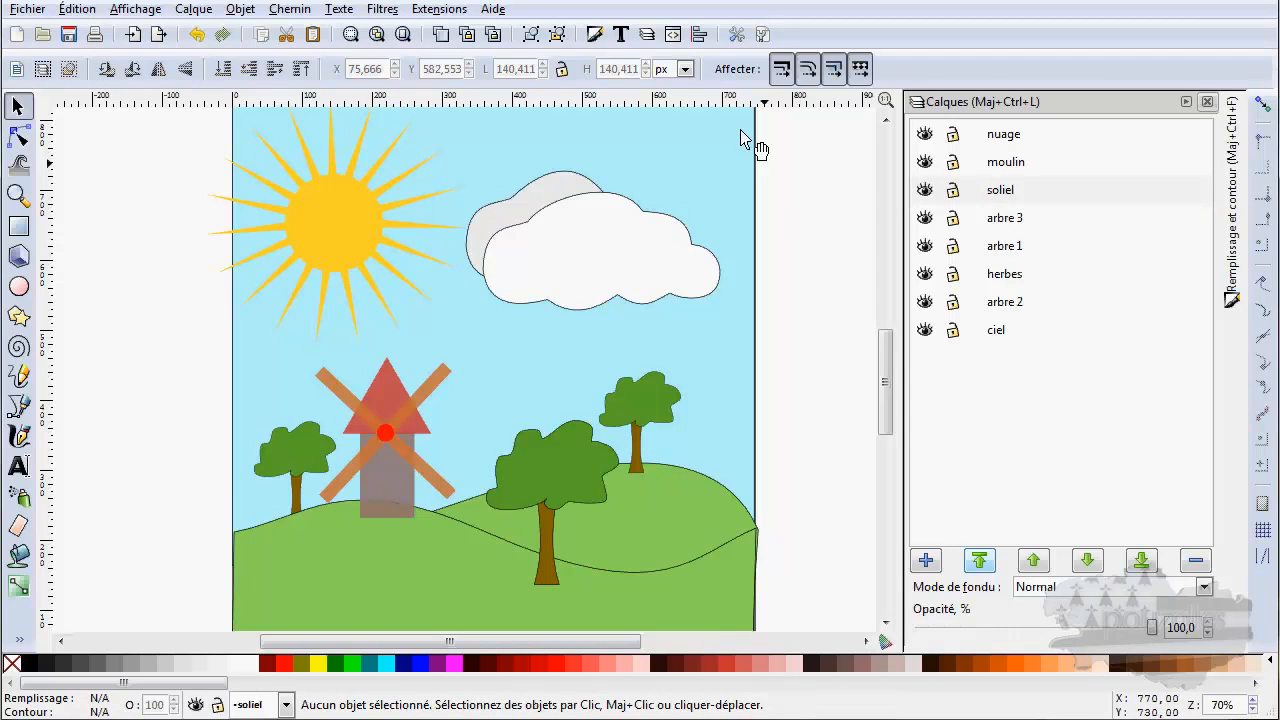
# - Select everything on the soliel layer and move the sun behind the cloud and back to the sky's upper-left area
pyautogui.click(336, 206)
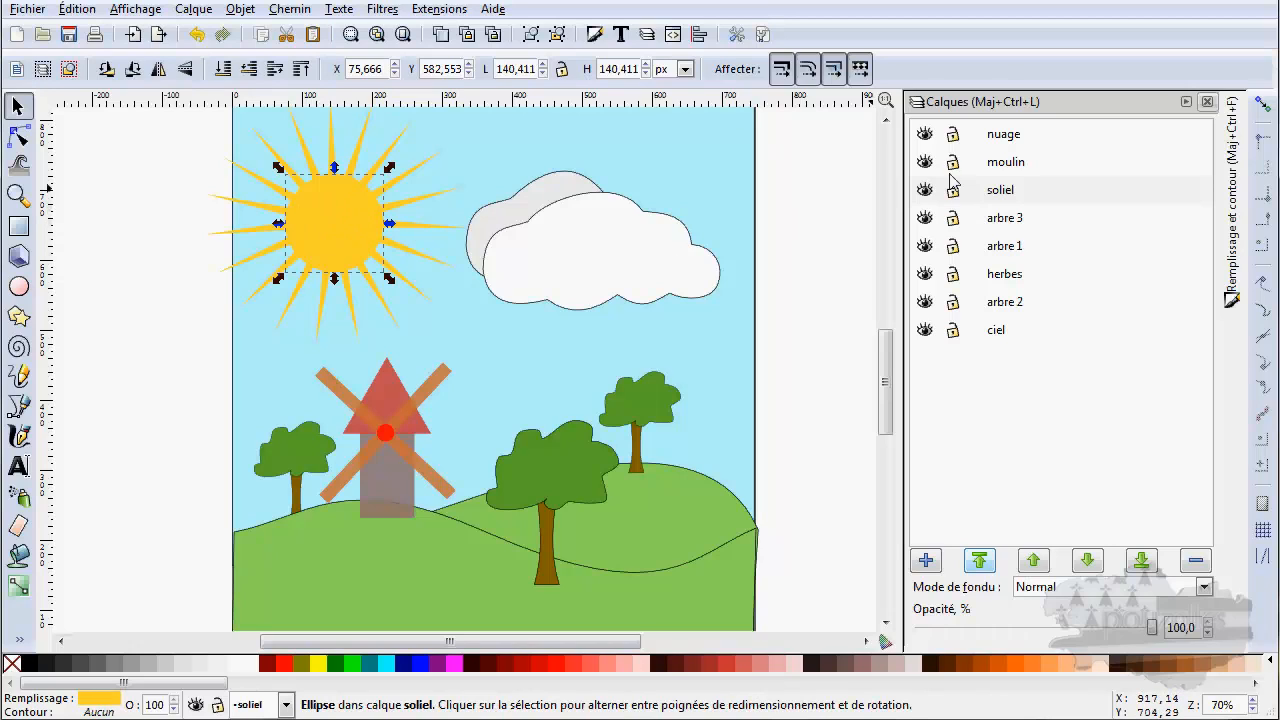
pyautogui.click(979, 200)
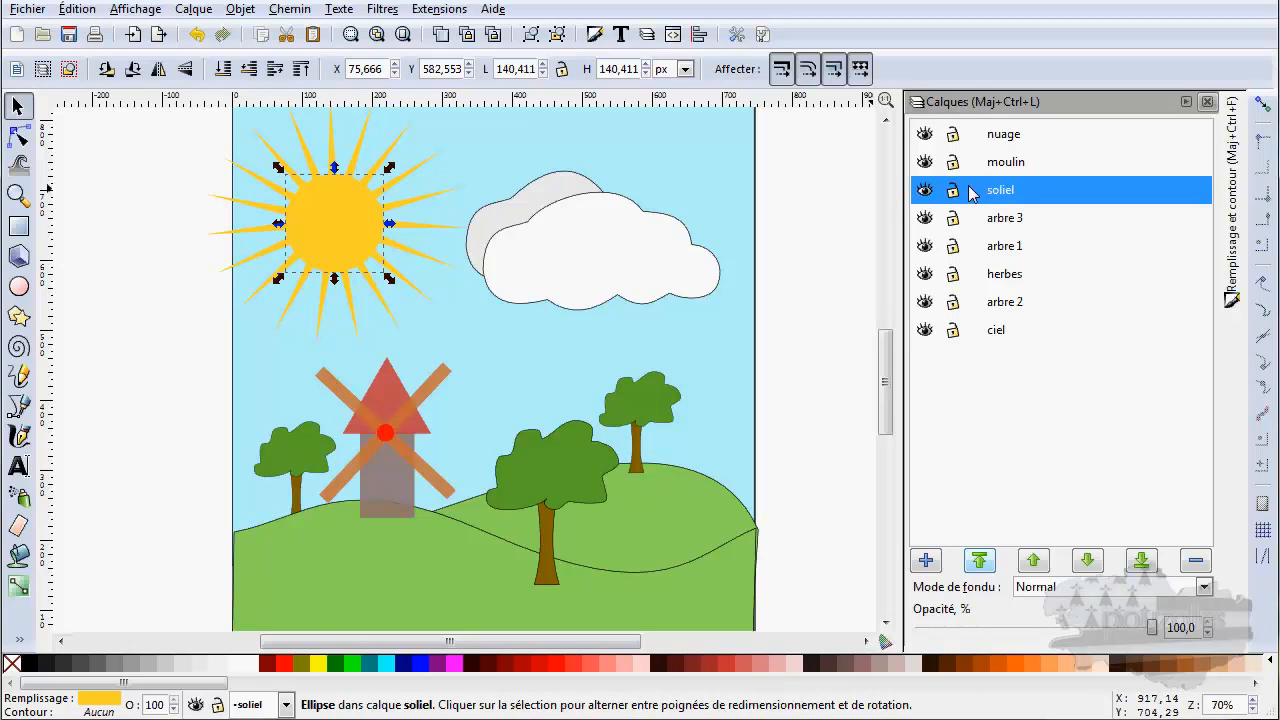
pyautogui.hotkey('ctrl', 'a')
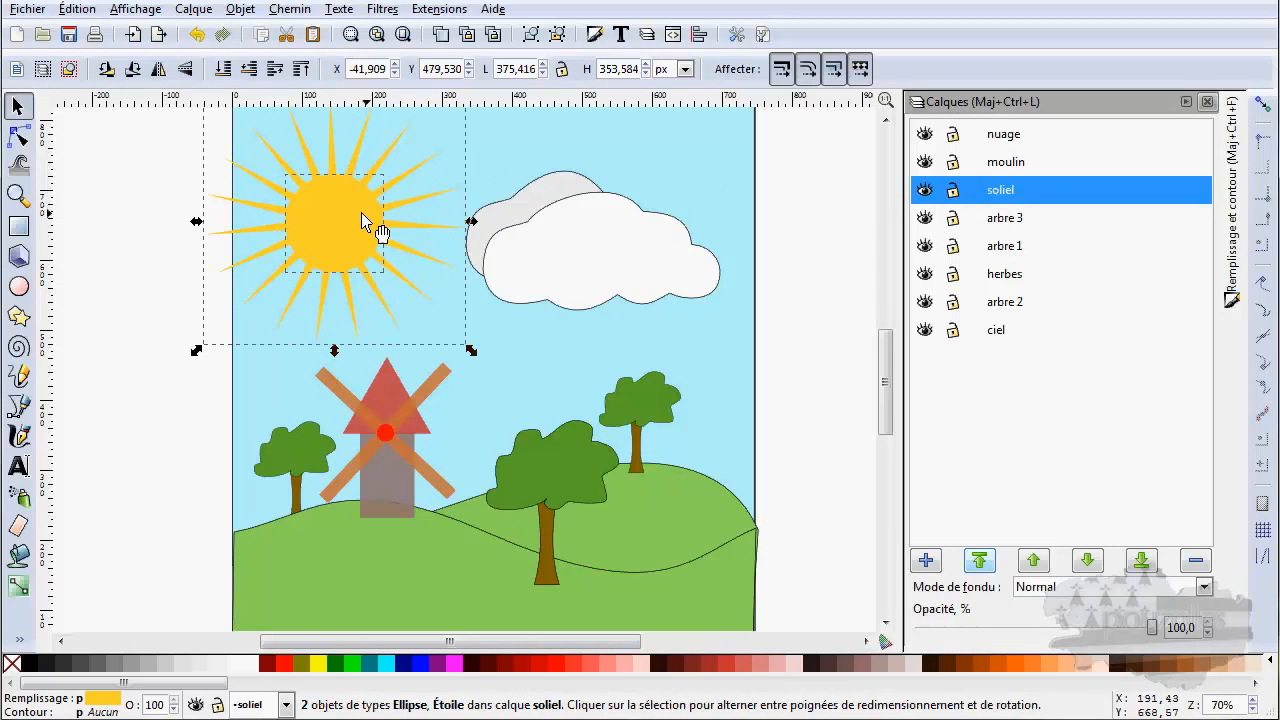
pyautogui.moveTo(375, 218); pyautogui.dragTo(511, 211)
pyautogui.scroll(2, 512, 215)
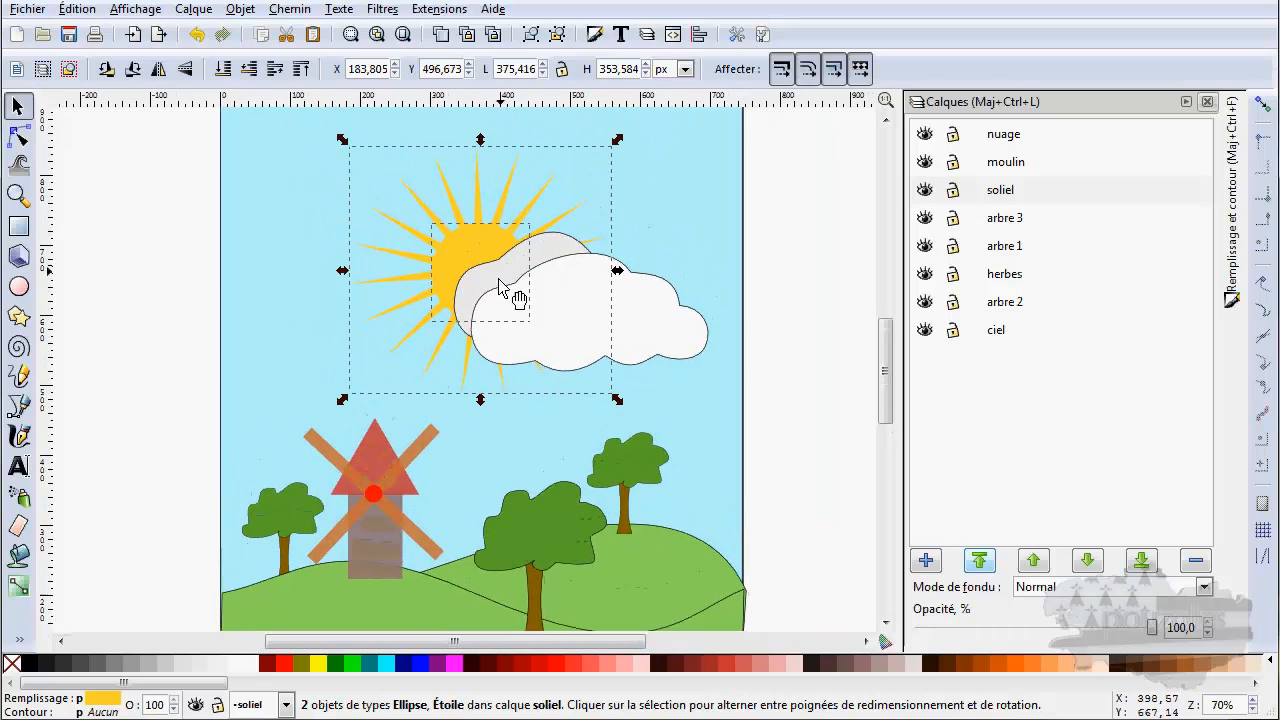
pyautogui.moveTo(465, 269); pyautogui.dragTo(324, 212)
# - Group the sun's disc and rays into one object and move the group partly behind the cloud, to about X 170, Y 514 px
pyautogui.click(321, 188)
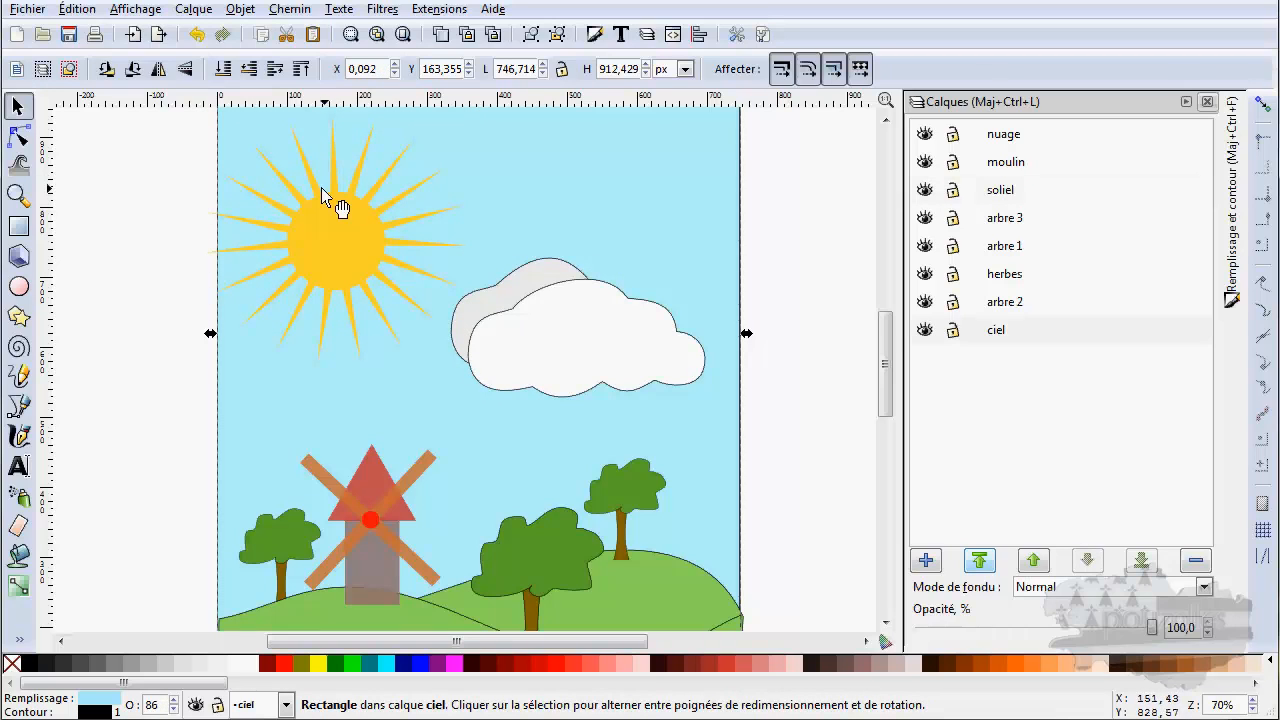
pyautogui.click(331, 222)
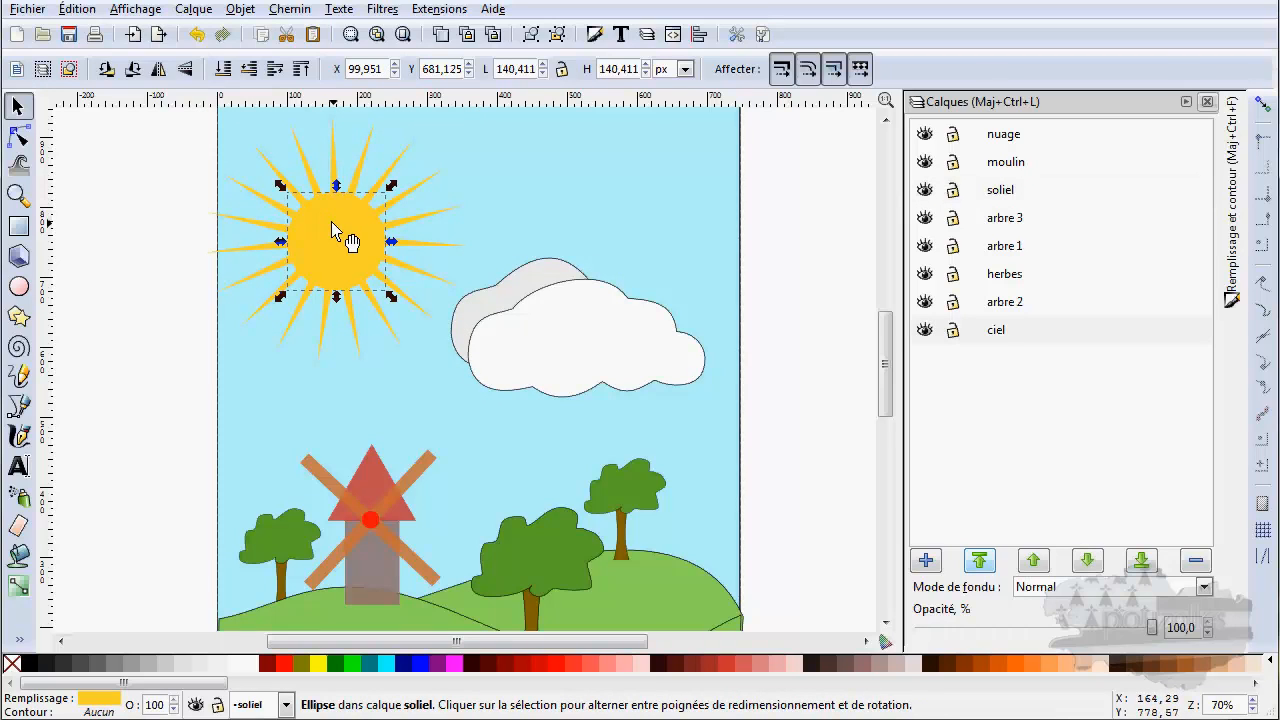
pyautogui.keyDown('shift'); pyautogui.click(364, 161); pyautogui.keyUp('shift')
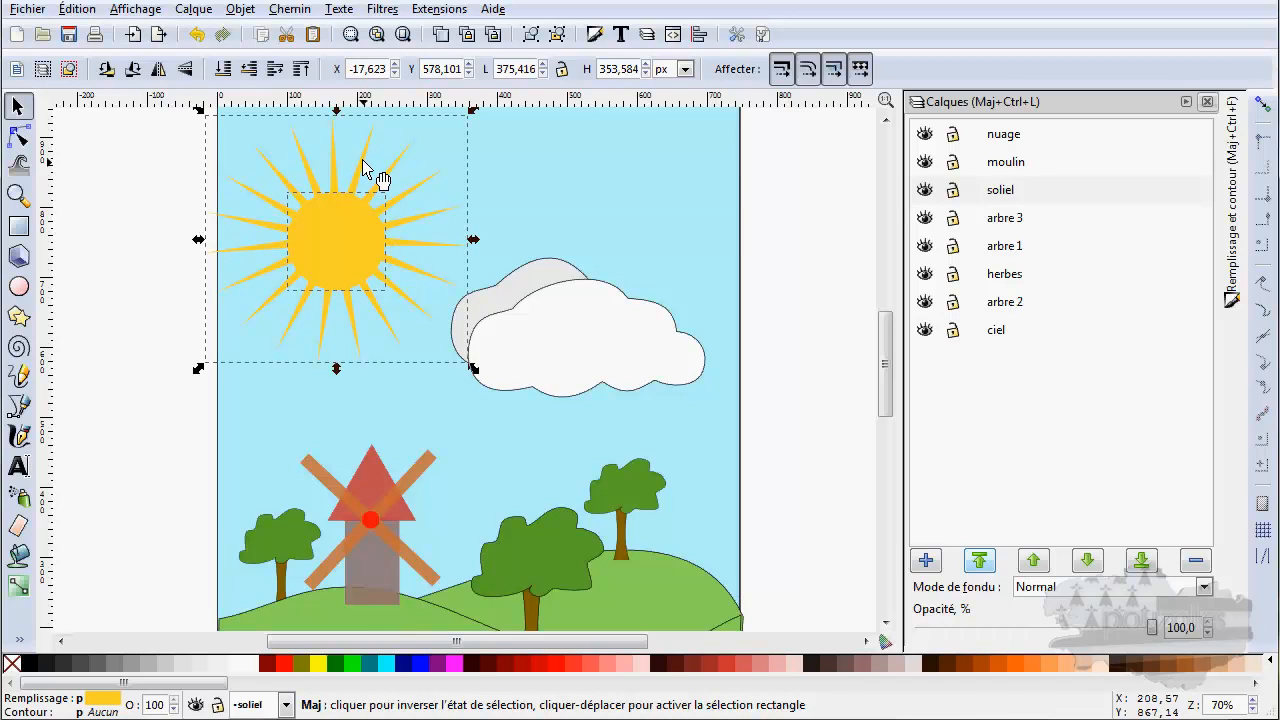
pyautogui.click(531, 35)
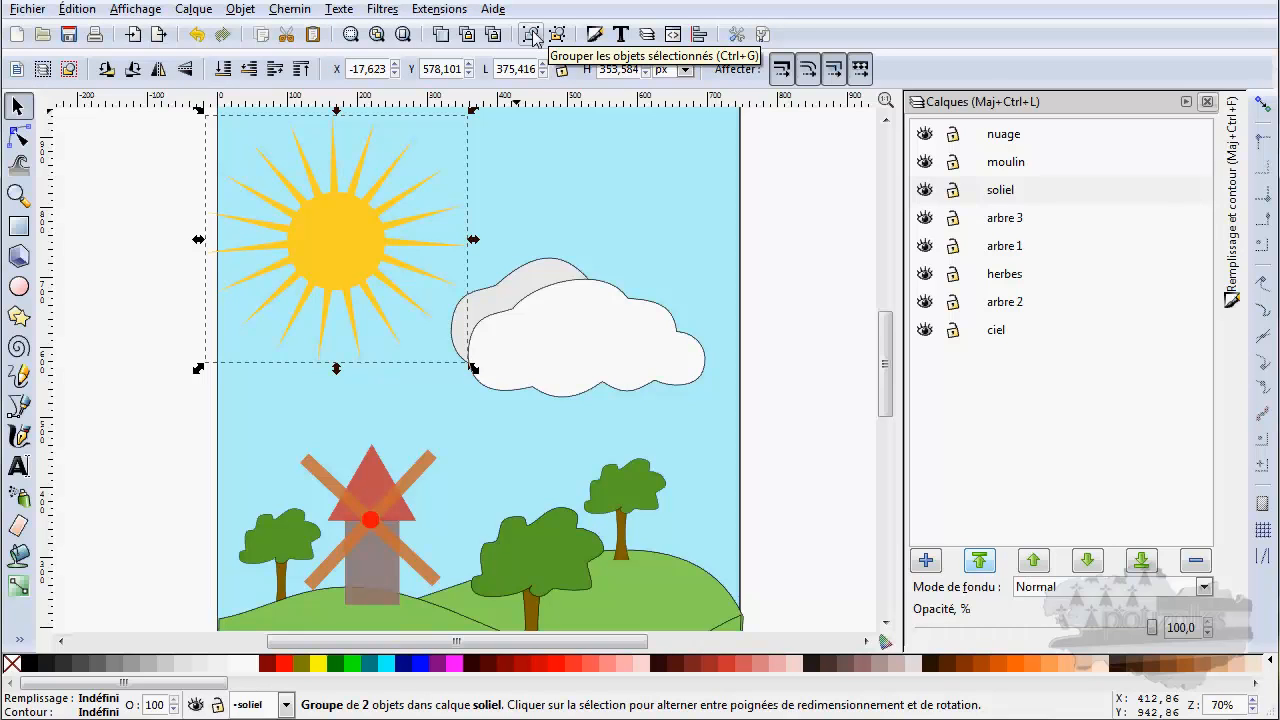
pyautogui.click(359, 240)
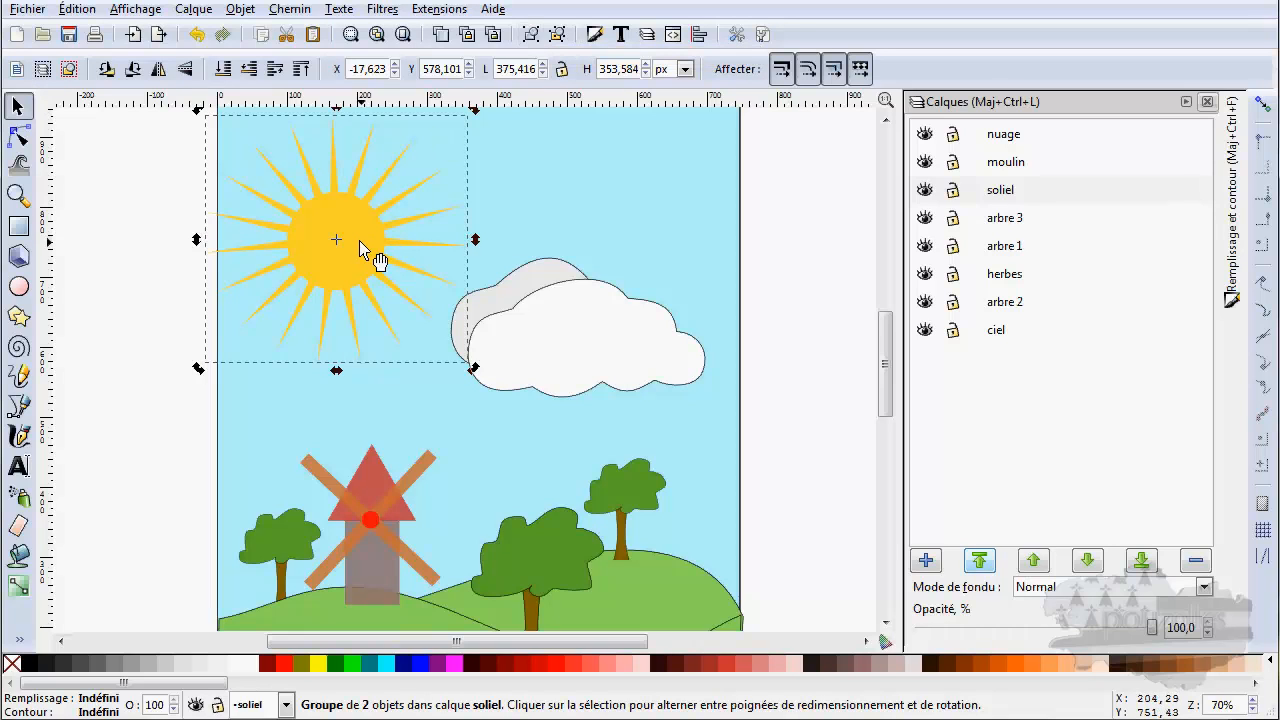
pyautogui.click(786, 194)
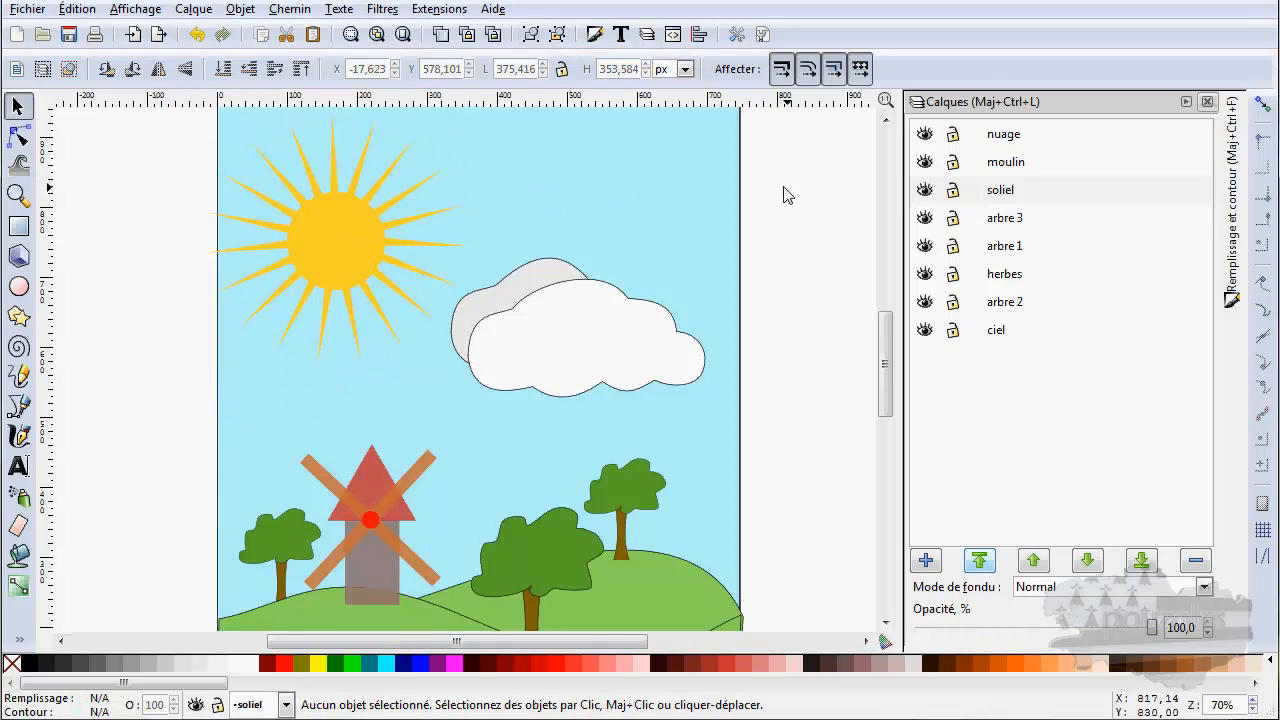
pyautogui.click(340, 219)
pyautogui.moveTo(340, 219); pyautogui.dragTo(460, 275)
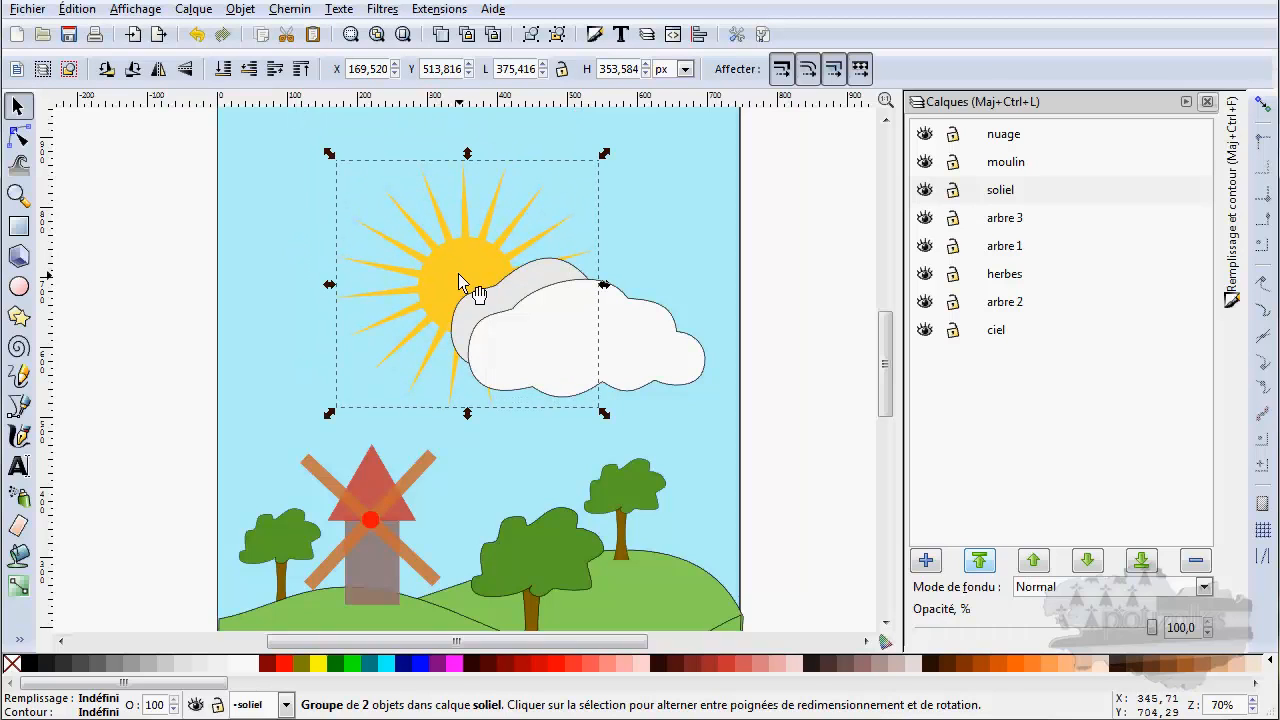
# - Group the two cloud shapes and move the cloud and sun groups higher in the sky, keeping the sun partly behind the cloud
pyautogui.click(528, 289)
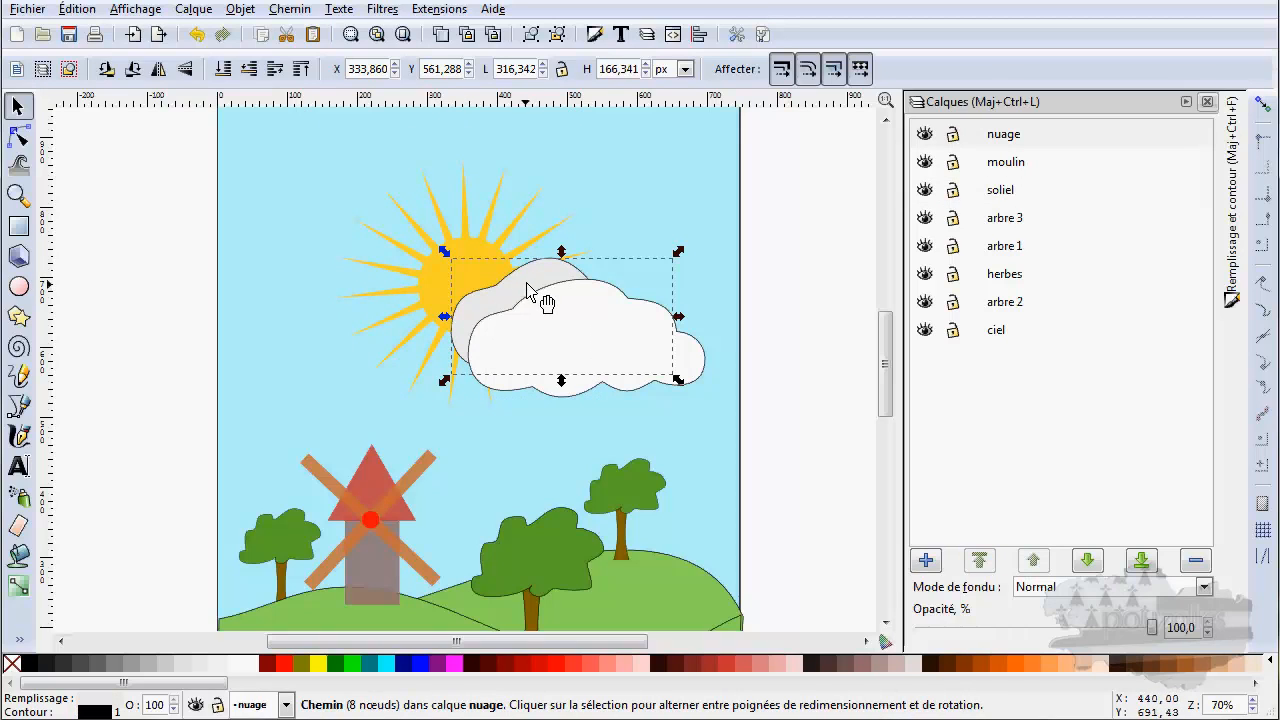
pyautogui.keyDown('shift'); pyautogui.click(534, 380); pyautogui.keyUp('shift')
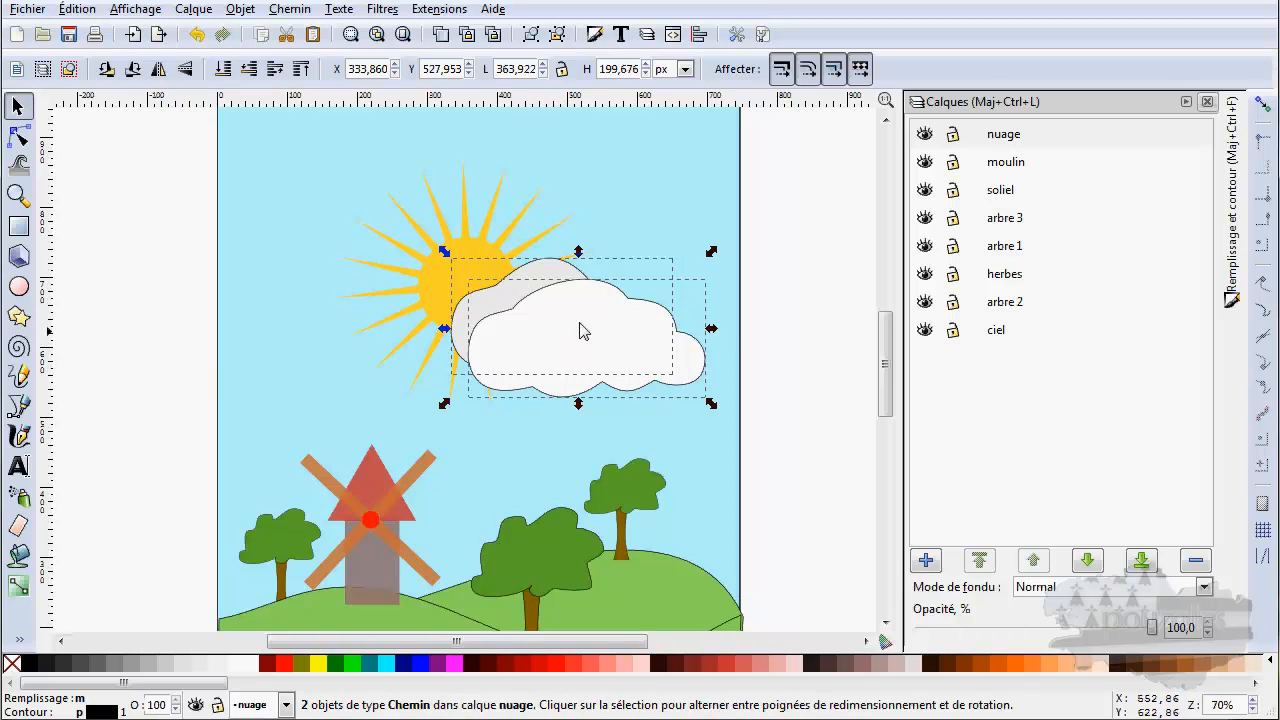
pyautogui.click(530, 34)
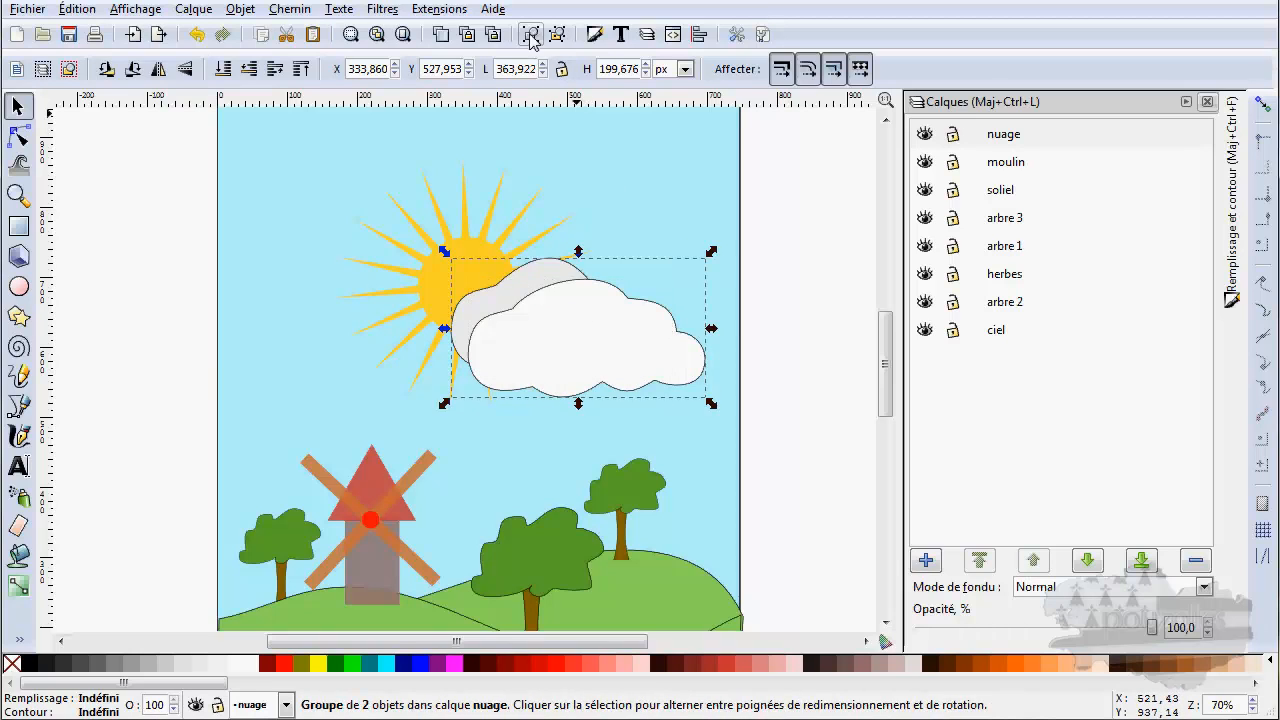
pyautogui.moveTo(557, 330); pyautogui.dragTo(580, 266)
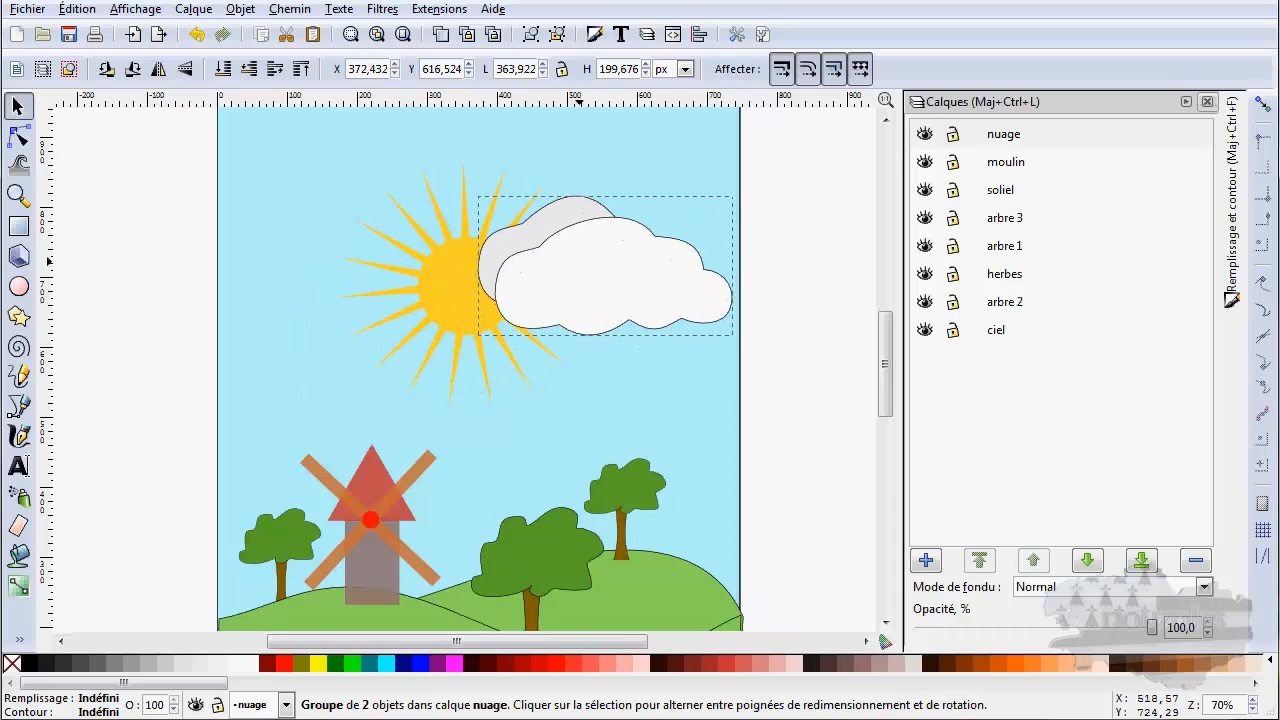
pyautogui.moveTo(450, 282); pyautogui.dragTo(488, 217)
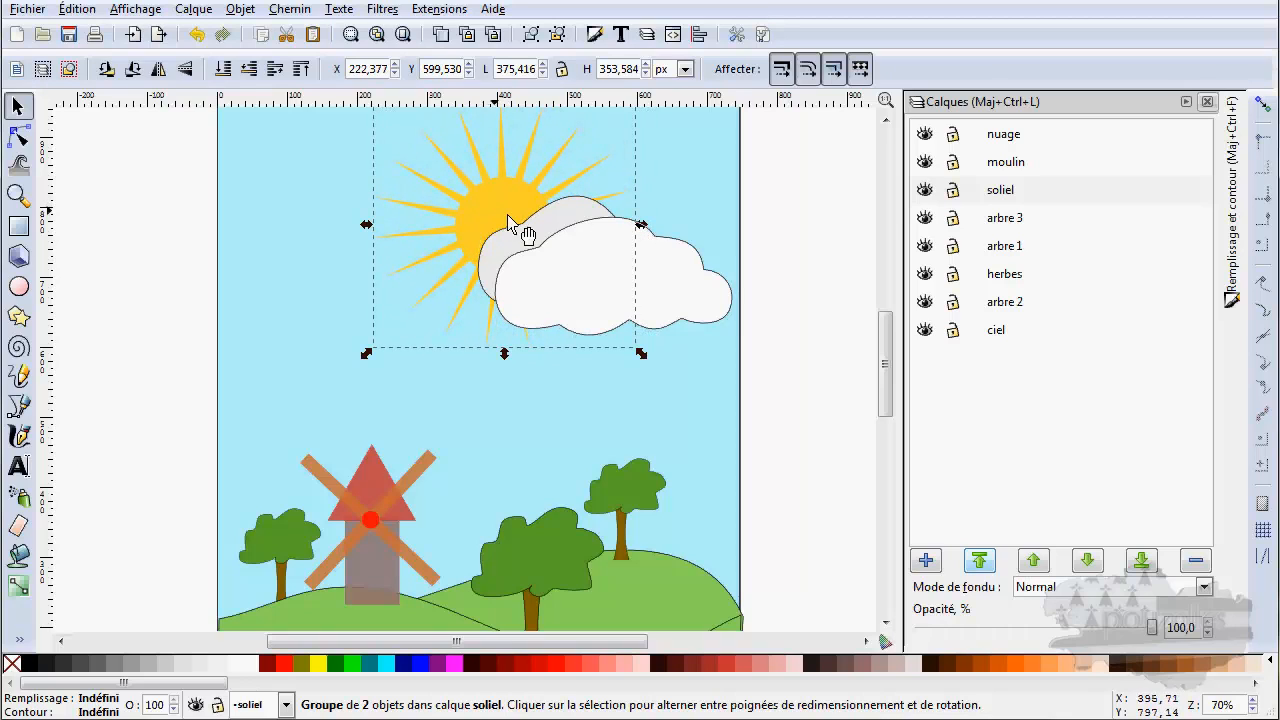
# - Enter the cloud group to access its individual shapes
pyautogui.click(566, 286)
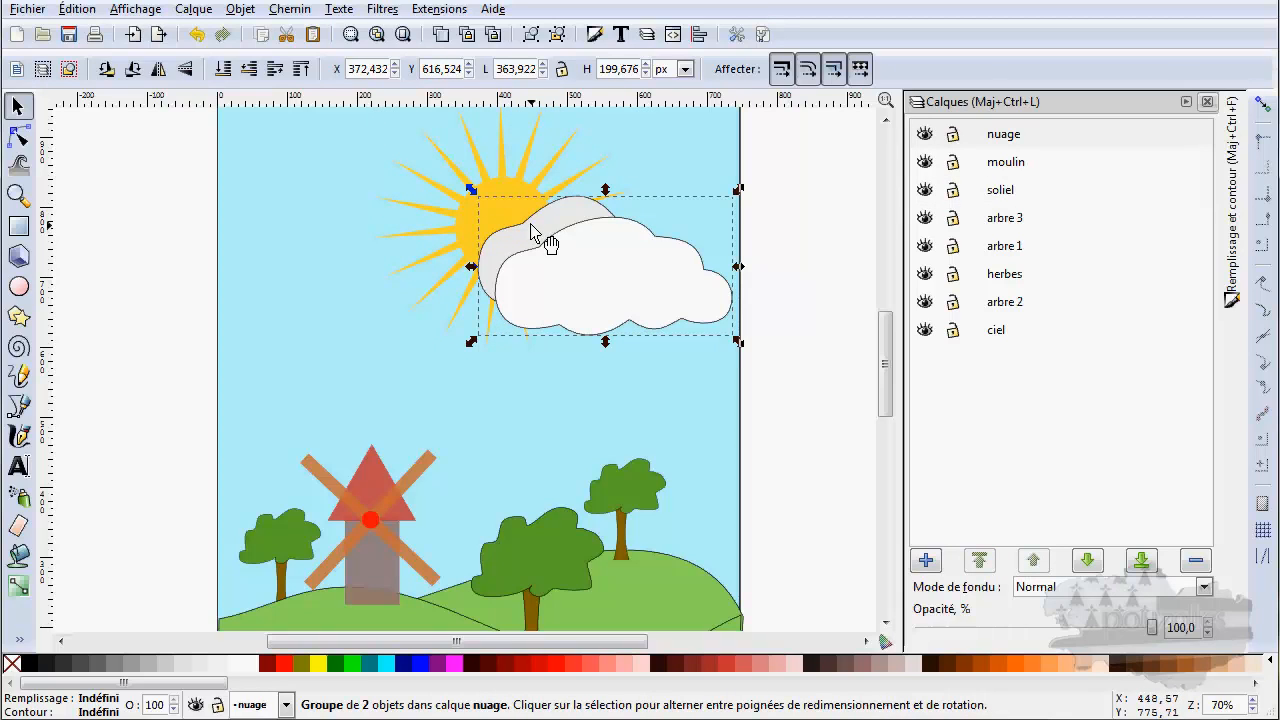
pyautogui.click(545, 242)
pyautogui.click(556, 276)
pyautogui.click(572, 246)
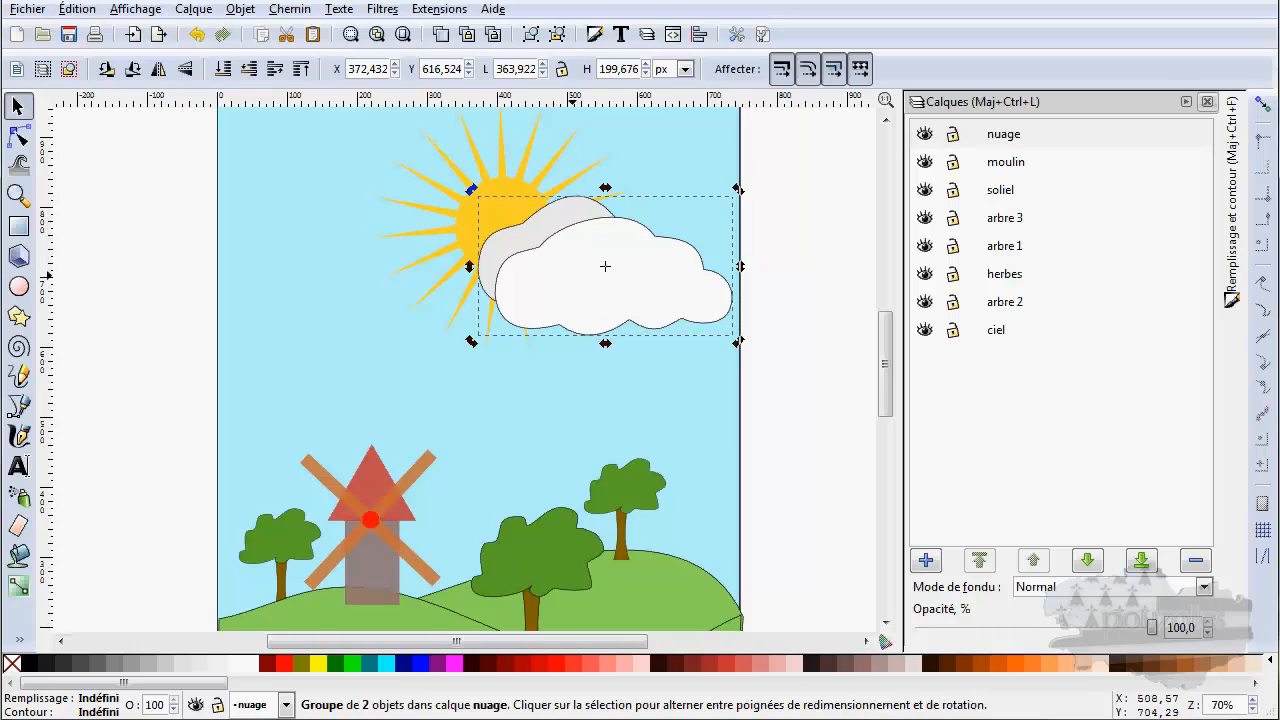
pyautogui.click(573, 274)
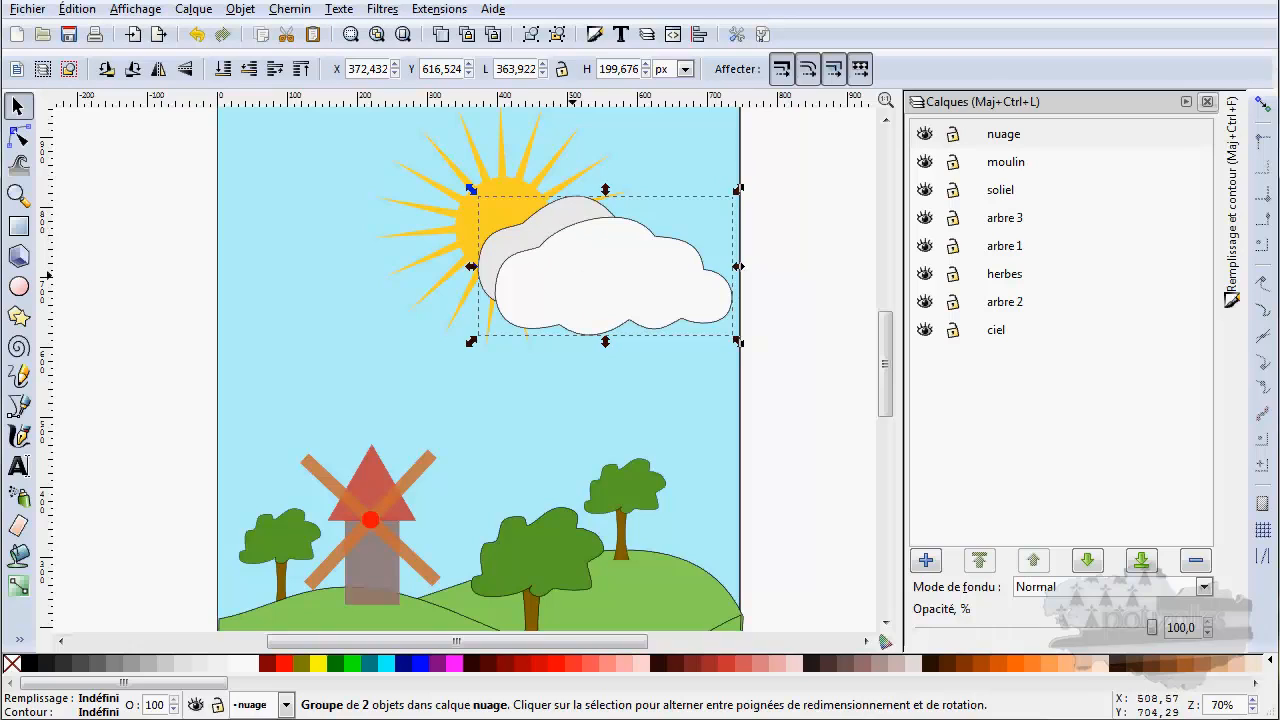
pyautogui.click(552, 222)
pyautogui.press('Escape')
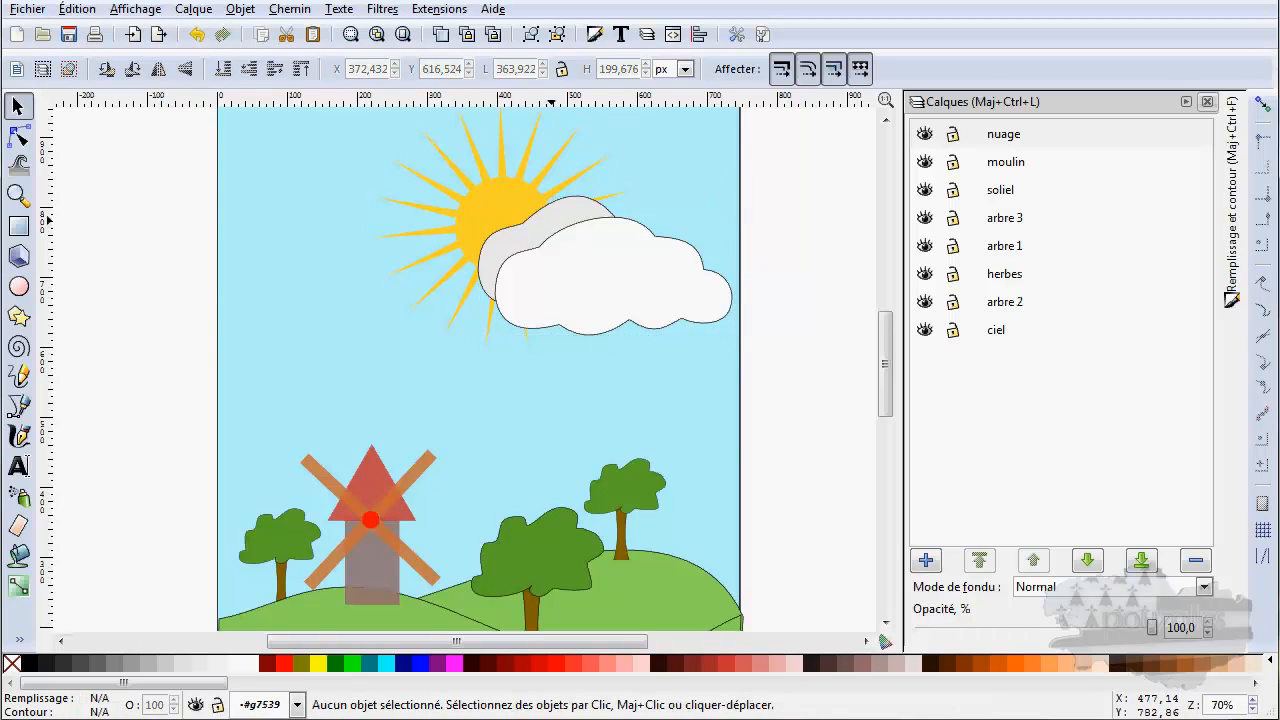
# - Select the grey and white cloud shapes in turn inside the group, and leave the group with nothing selected
pyautogui.doubleClick(551, 222)
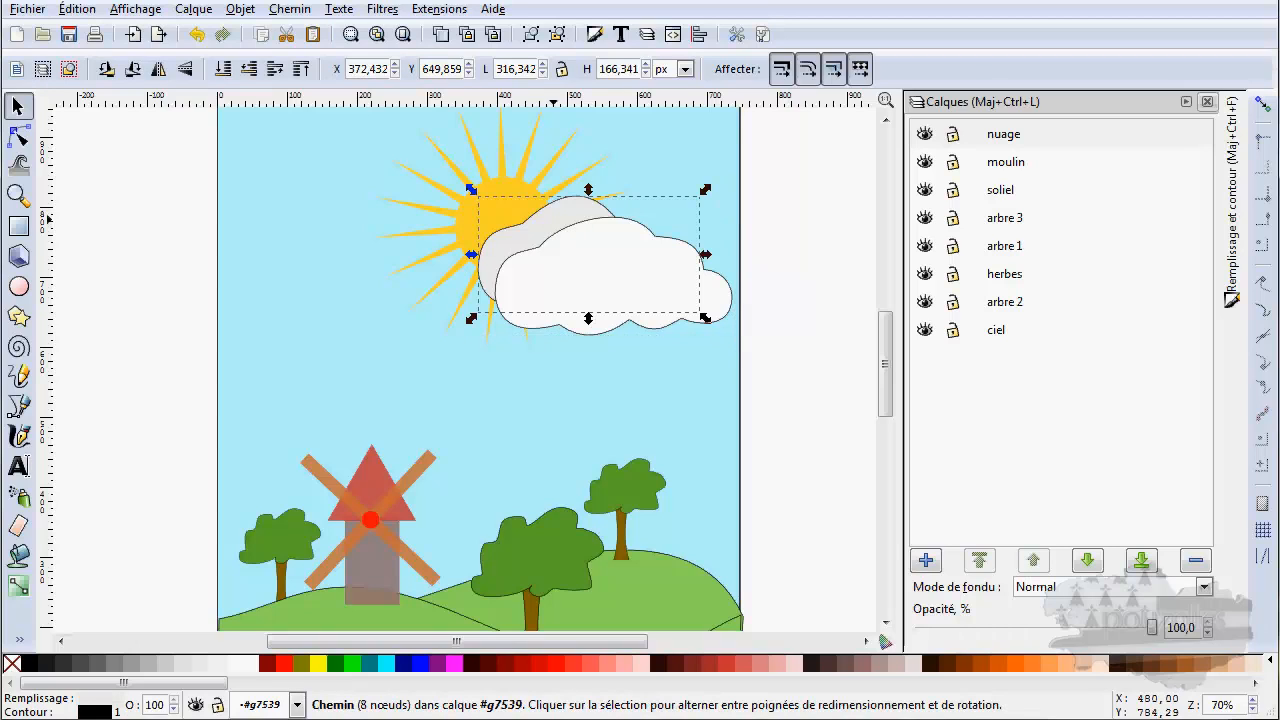
pyautogui.click(590, 268)
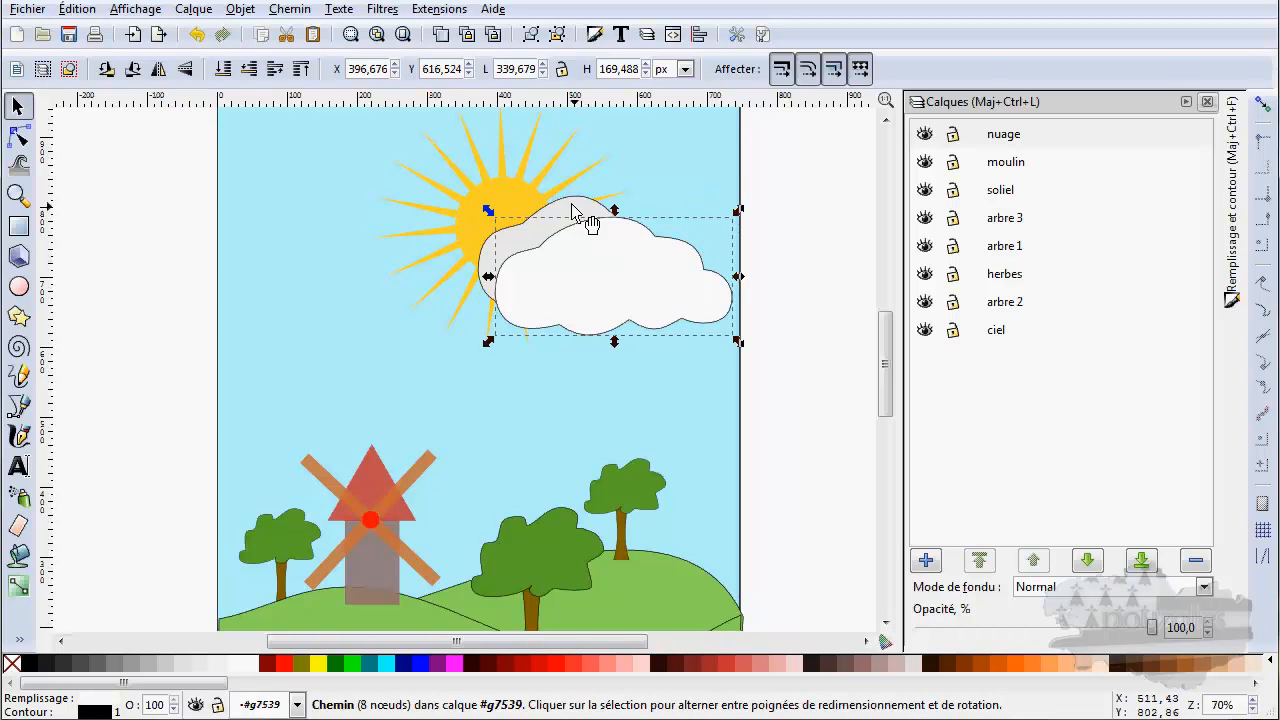
pyautogui.click(580, 208)
pyautogui.click(595, 268)
pyautogui.click(582, 210)
pyautogui.click(345, 260)
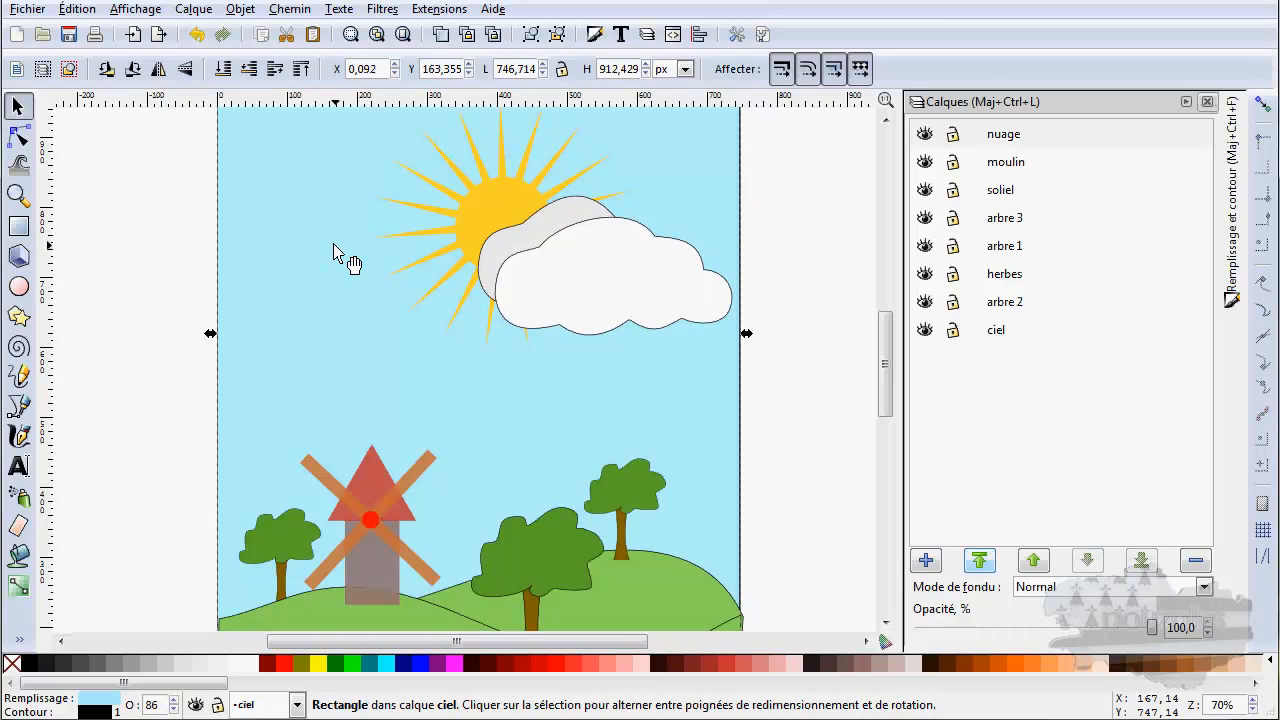
pyautogui.click(155, 277)
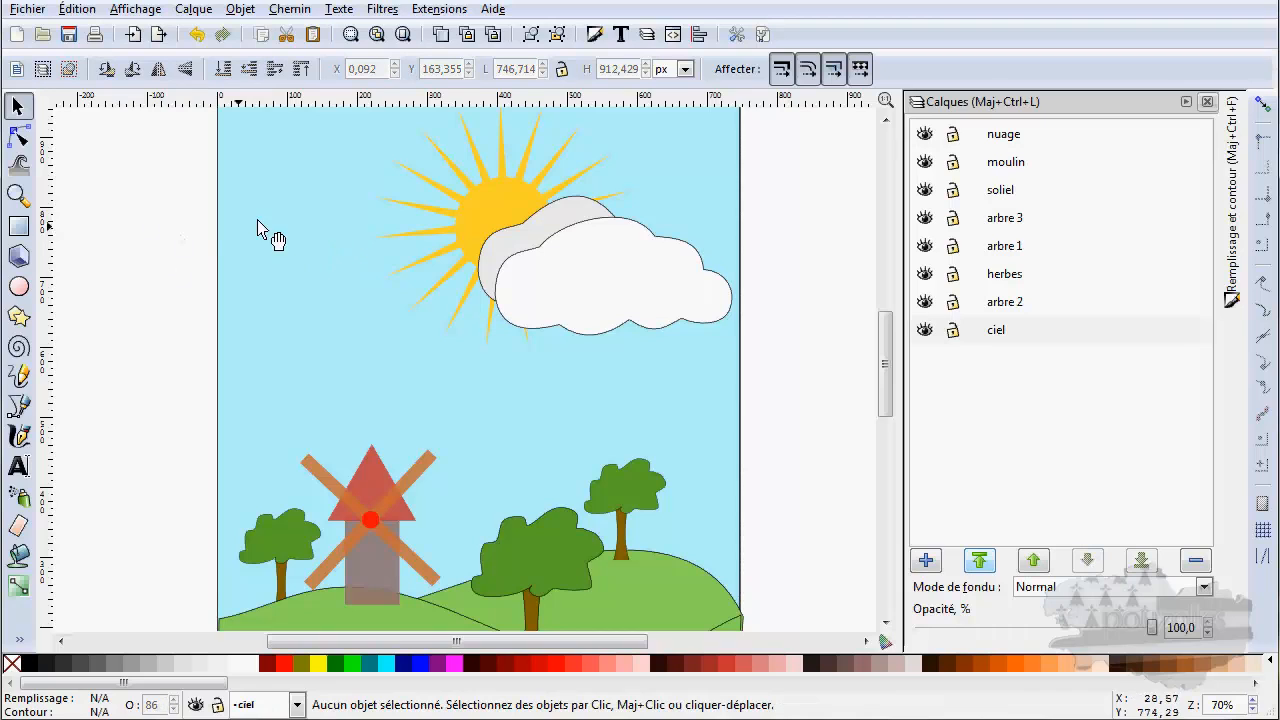
# - Move the whole cloud group slightly left over the sun, to about X 352, Y 615 px
pyautogui.click(586, 235)
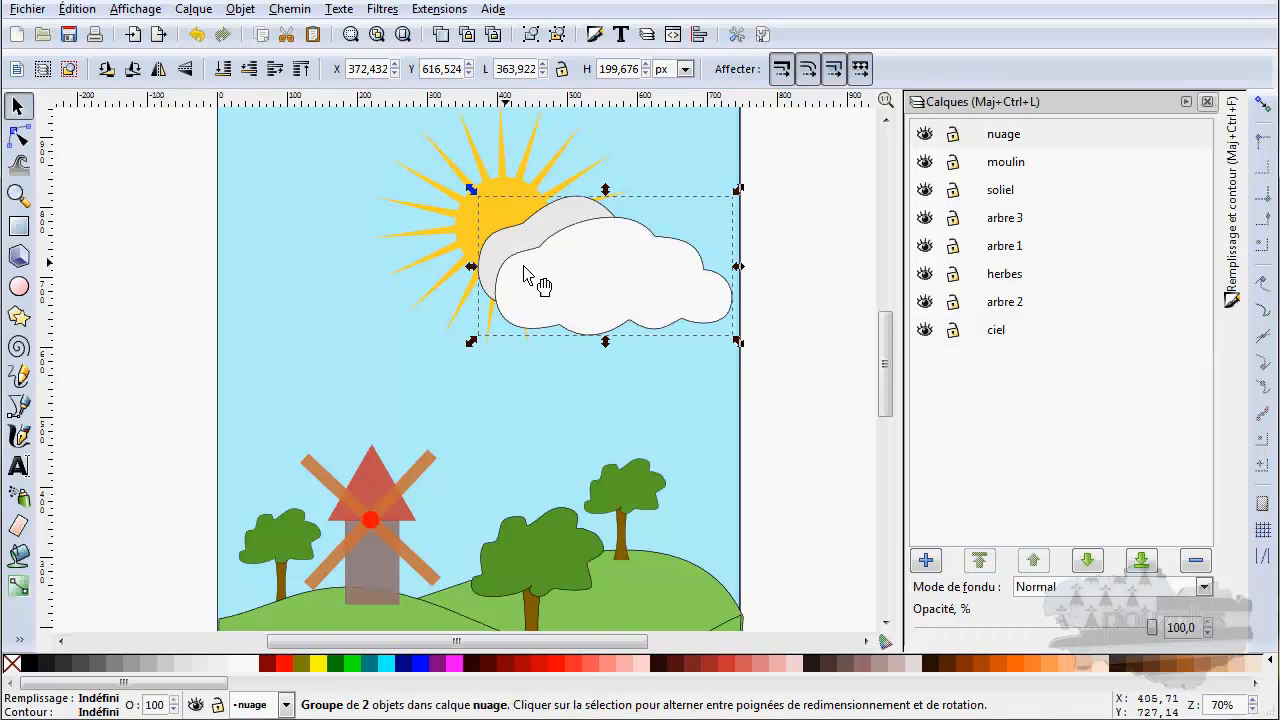
pyautogui.moveTo(599, 267)
pyautogui.mouseDown()
pyautogui.moveTo(537, 266)
pyautogui.moveTo(585, 268)
pyautogui.mouseUp()
pyautogui.click(587, 276)
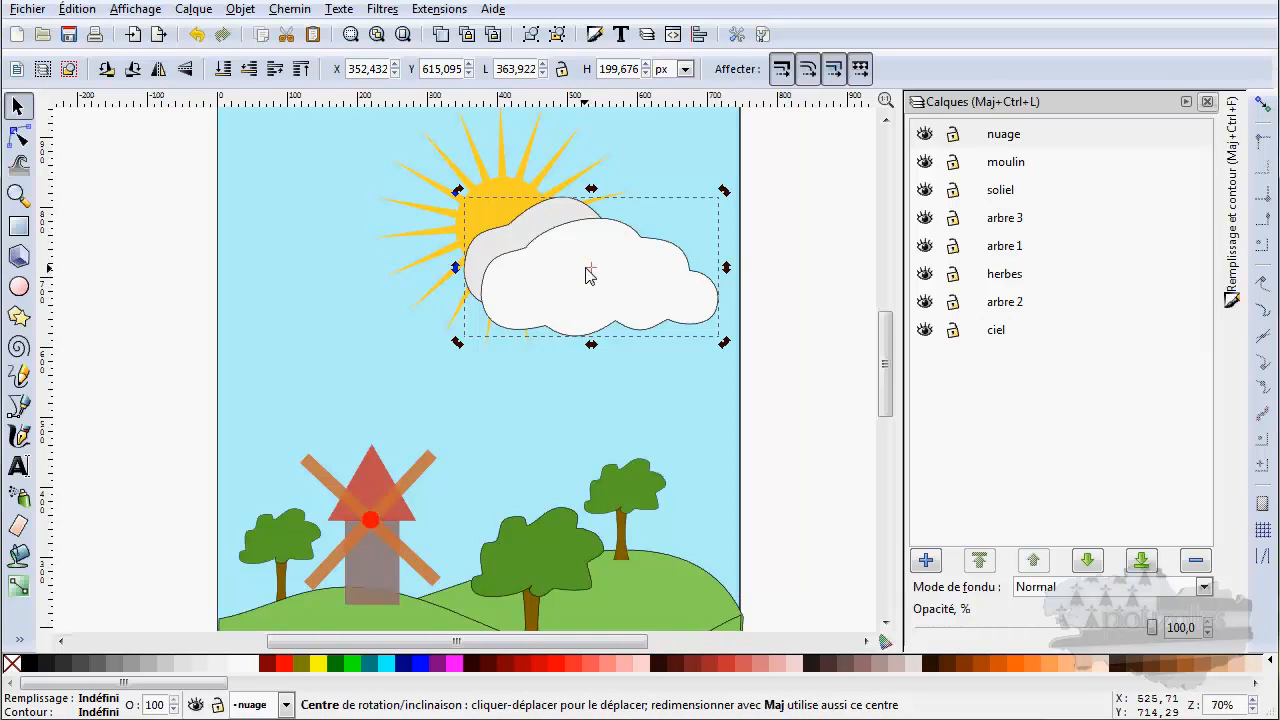
# - Inside the cloud group, try raising the grey cloud above the white one and lower it back behind
pyautogui.press('Escape')
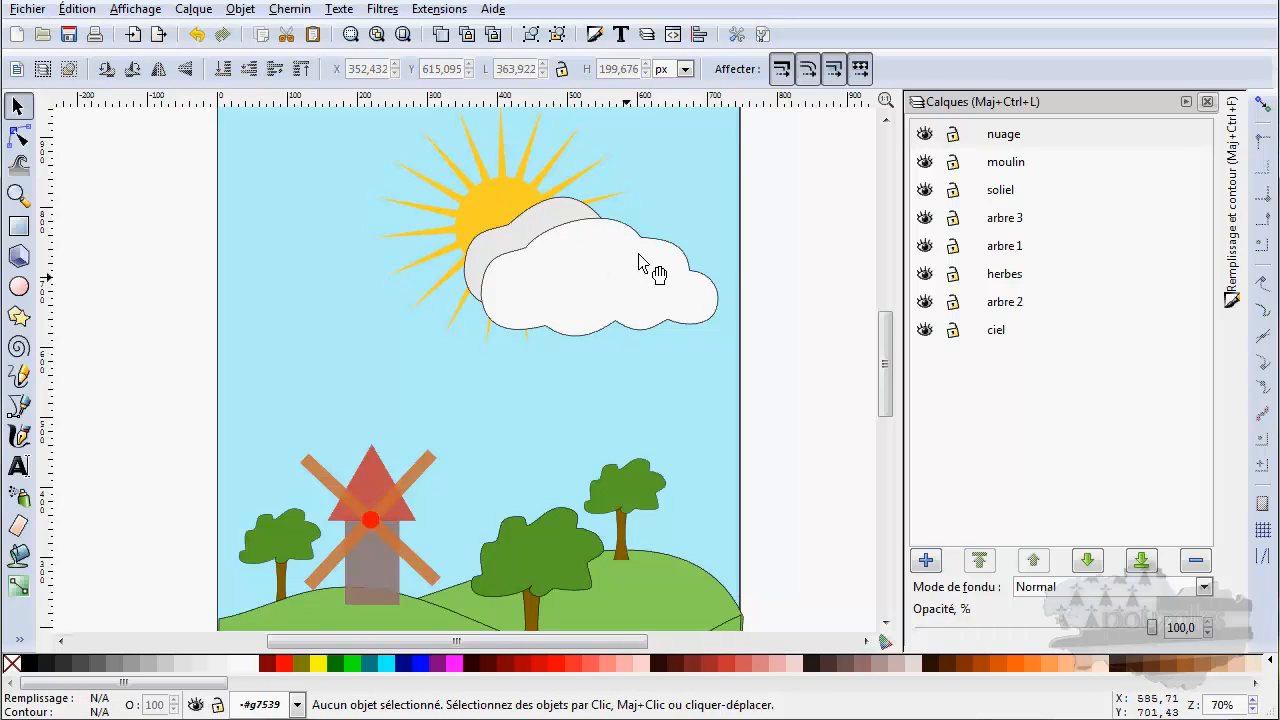
pyautogui.click(540, 222)
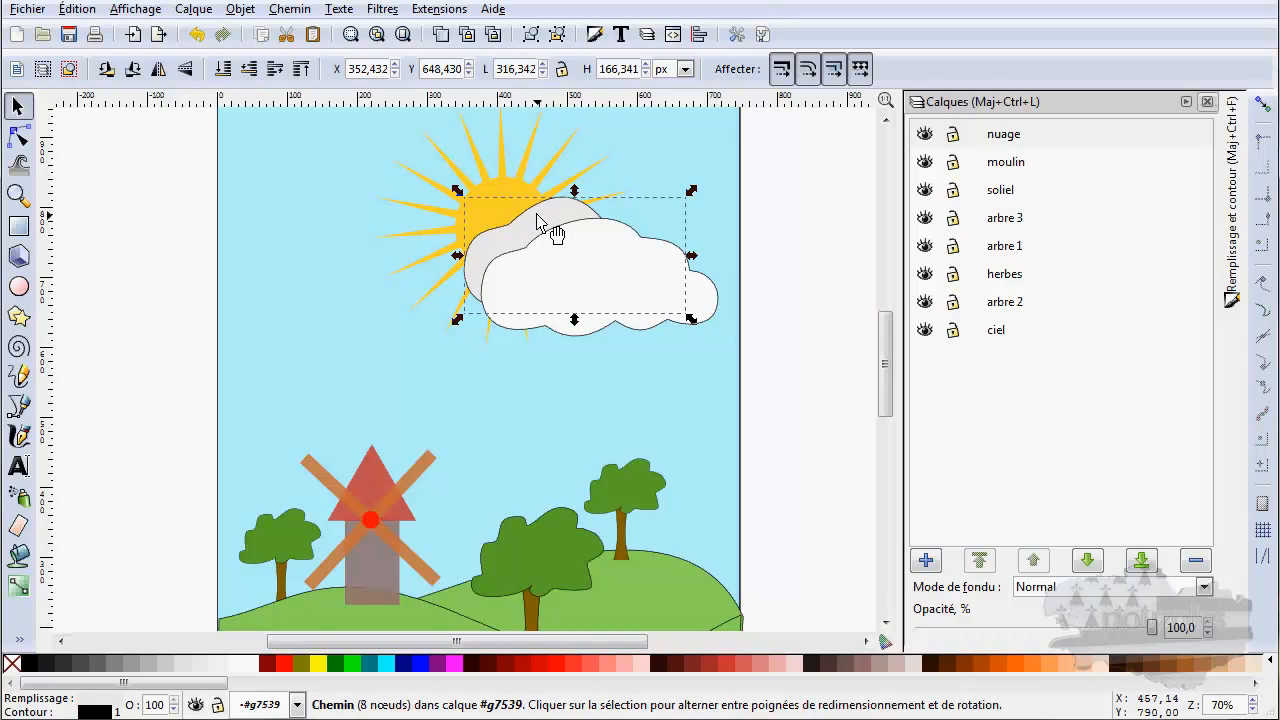
pyautogui.click(275, 72)
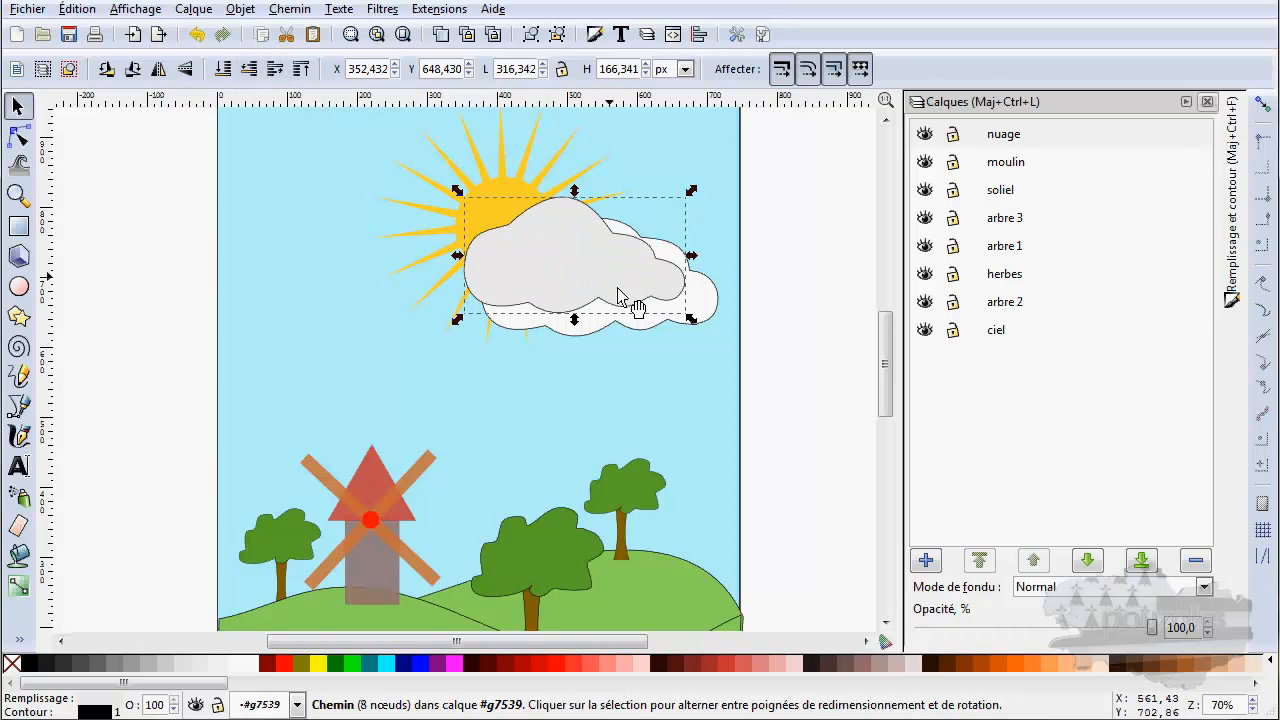
pyautogui.click(249, 77)
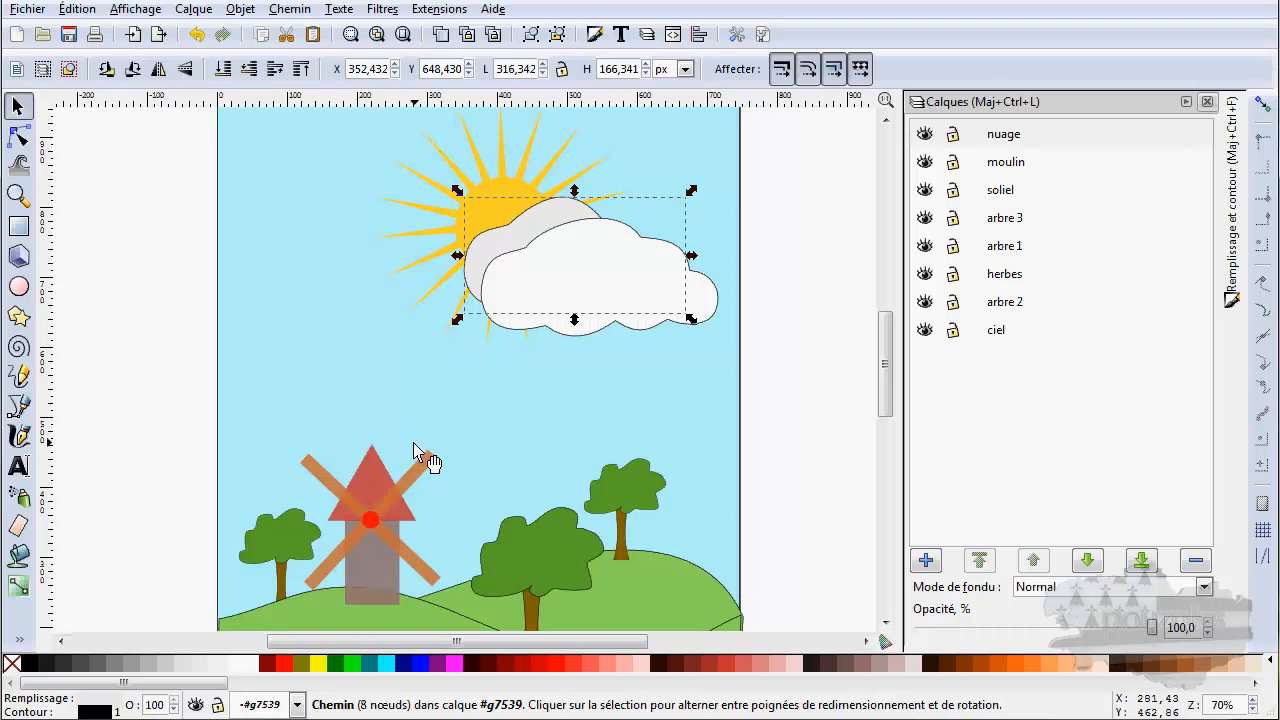
# - Select all the windmill's parts on the moulin layer and group them into one object
pyautogui.moveTo(423, 451); pyautogui.dragTo(441, 309)
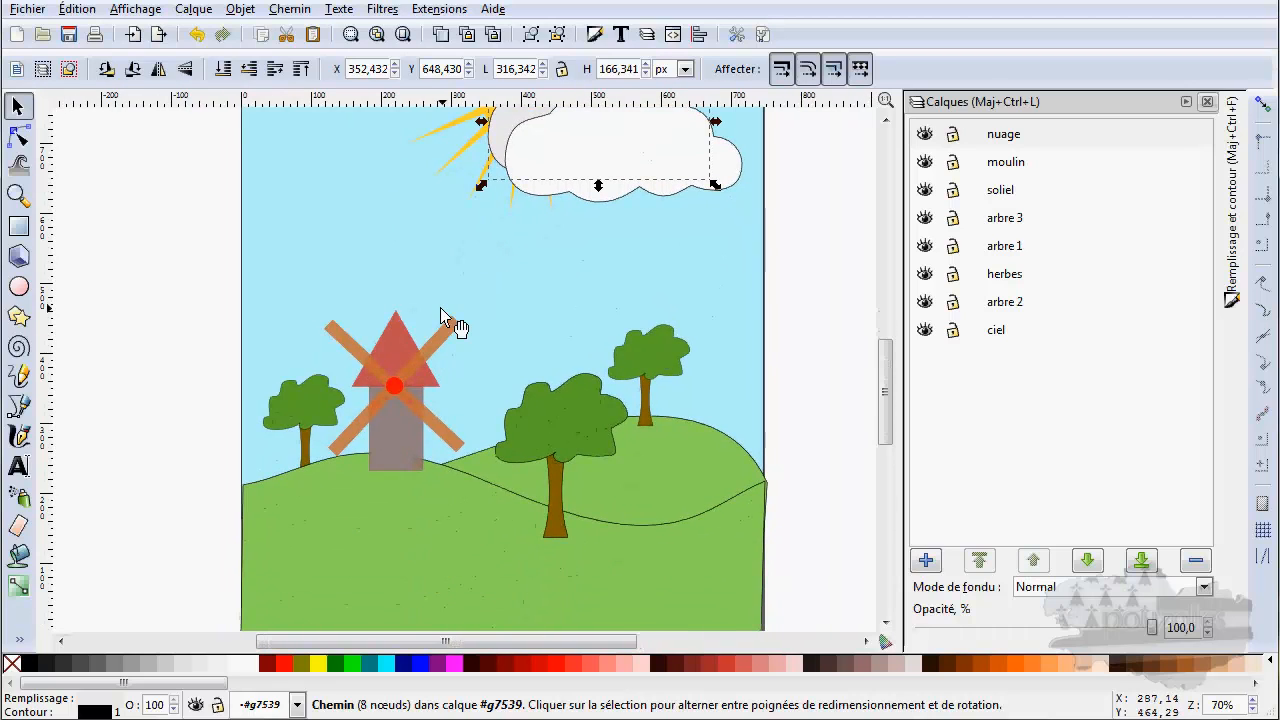
pyautogui.click(390, 328)
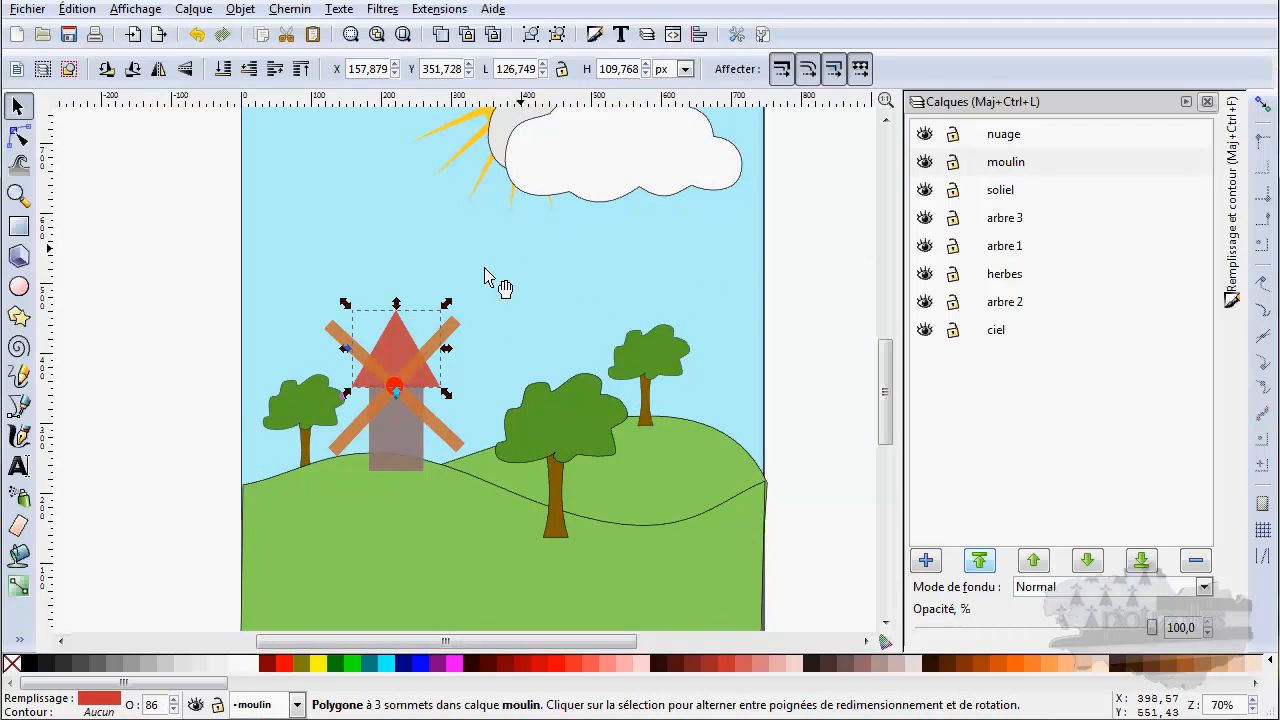
pyautogui.click(972, 171)
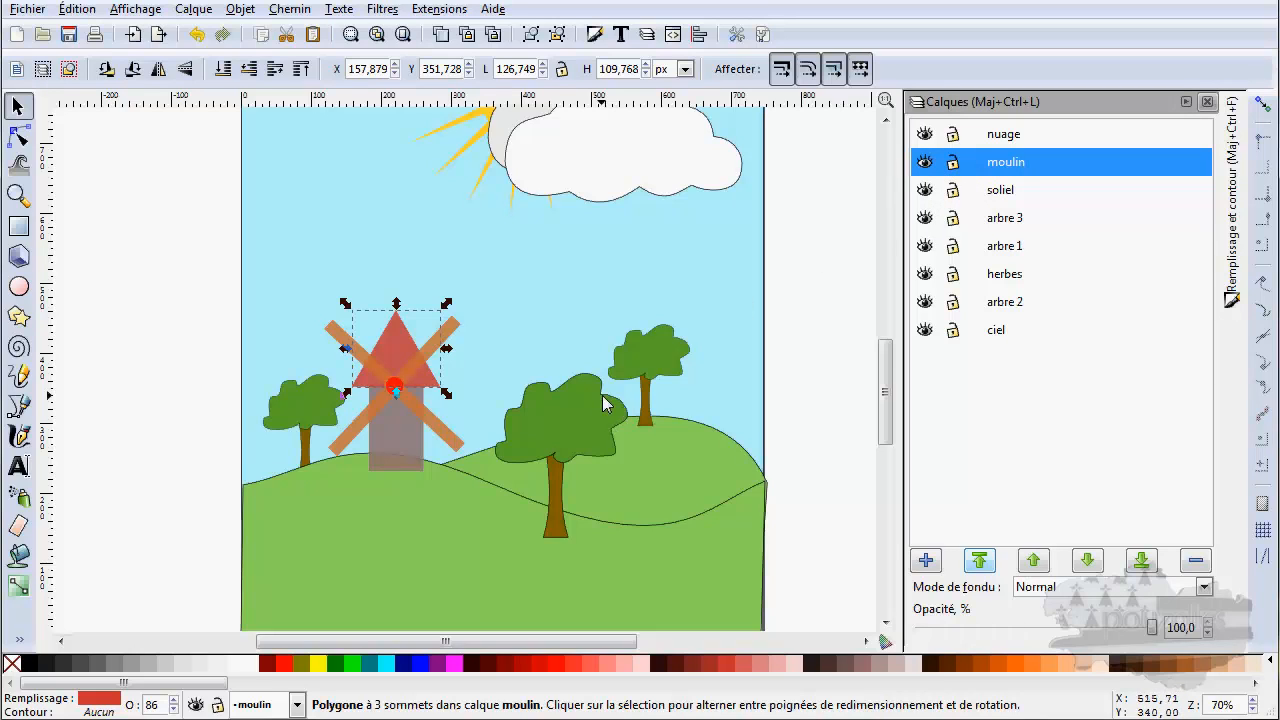
pyautogui.hotkey('ctrl', 'a')
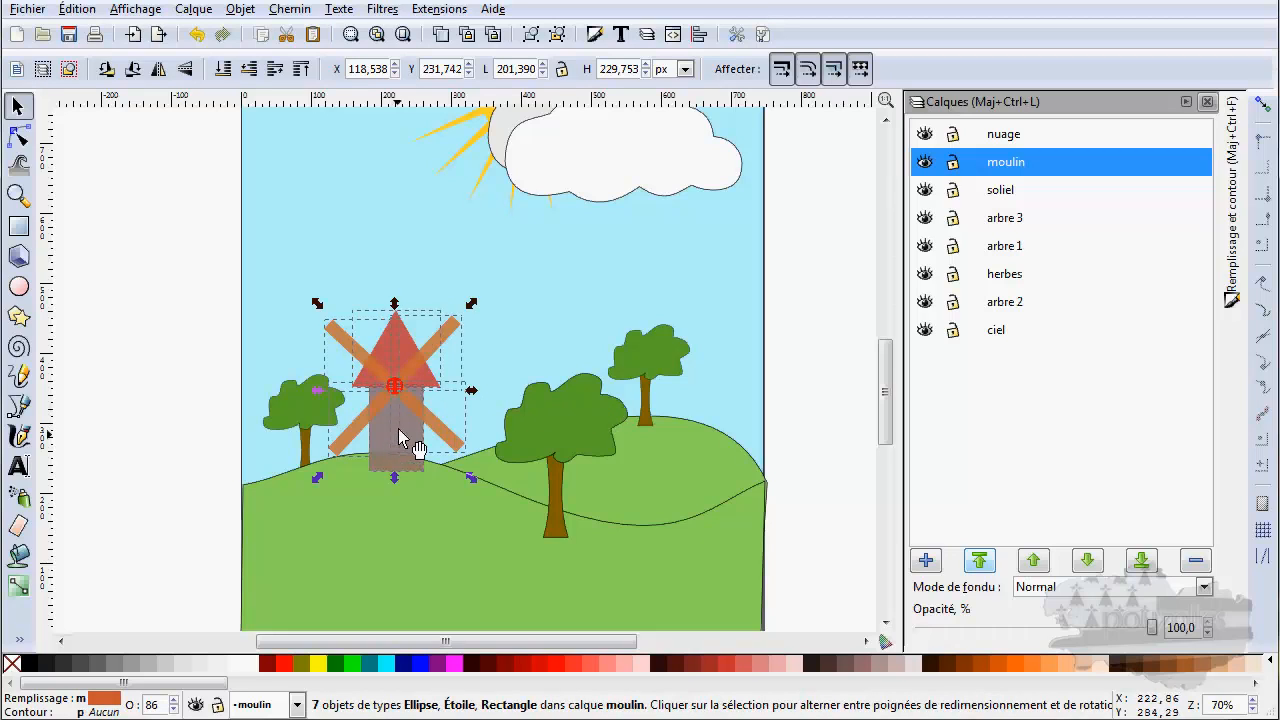
pyautogui.click(531, 38)
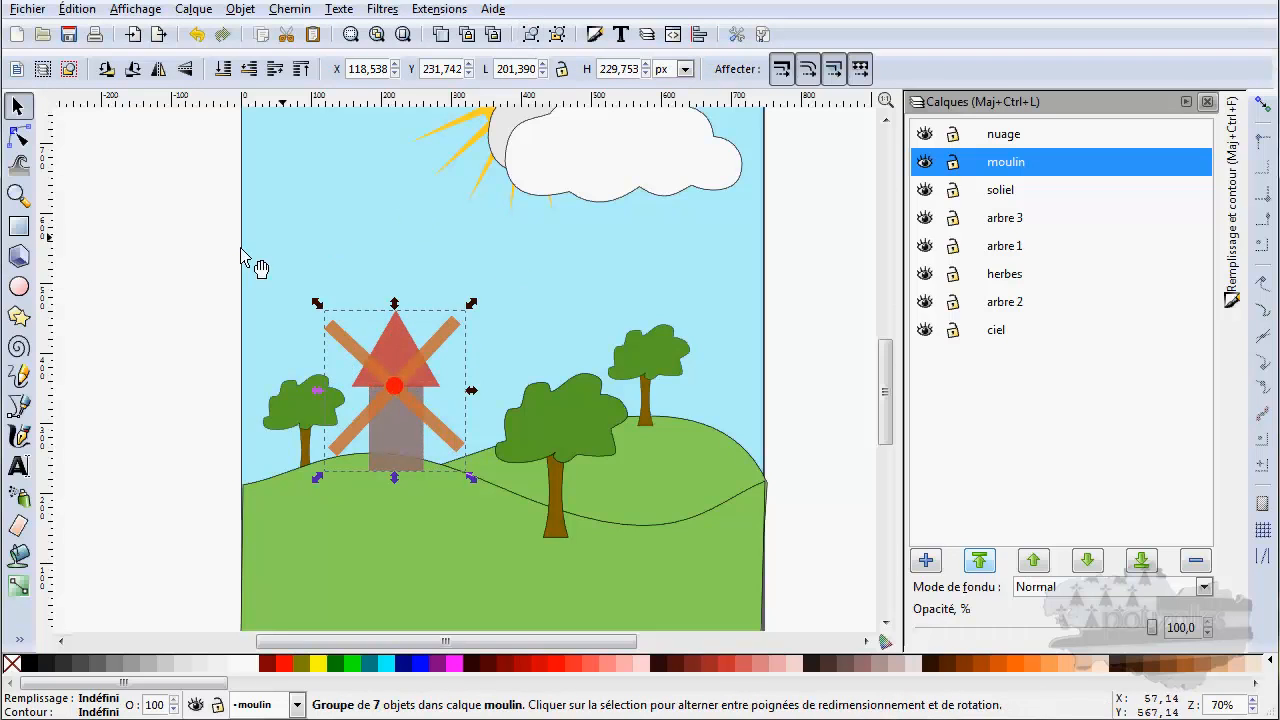
# - Move the whole windmill group slightly down and left, to about X 114, Y 226 px
pyautogui.click(338, 333)
pyautogui.click(390, 333)
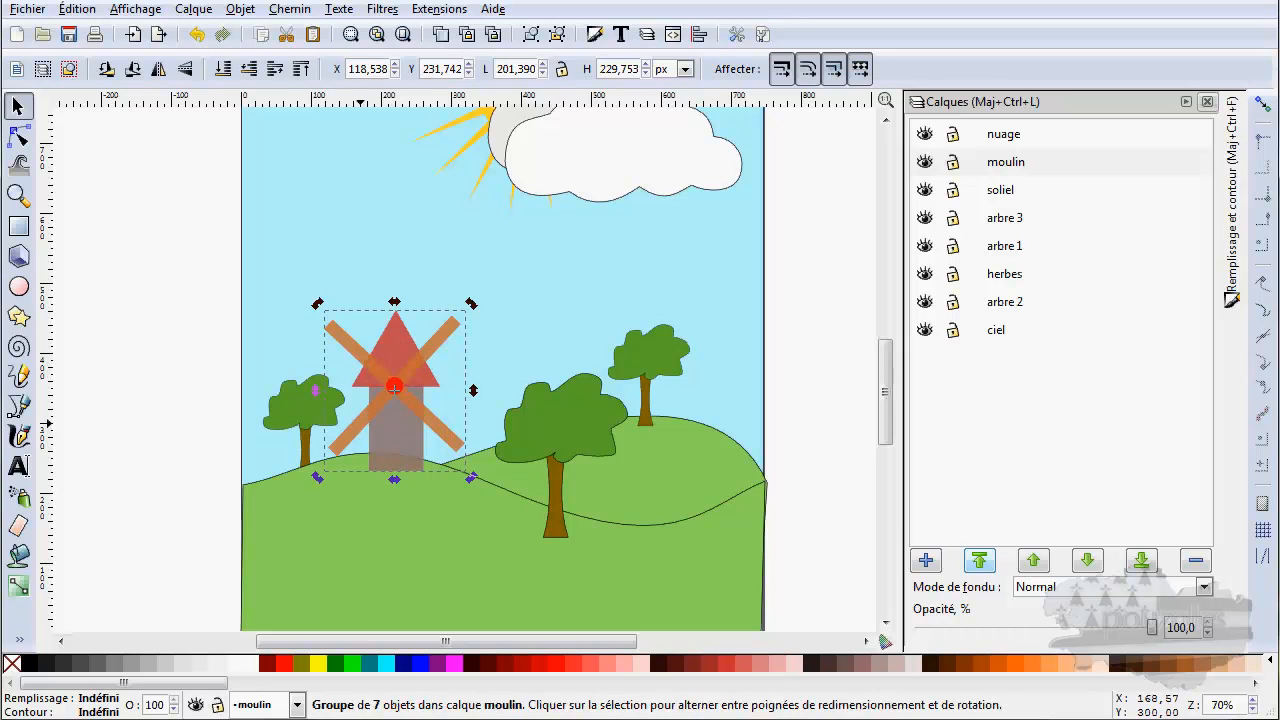
pyautogui.moveTo(366, 428)
pyautogui.mouseDown()
pyautogui.moveTo(397, 404)
pyautogui.moveTo(391, 377)
pyautogui.moveTo(363, 425)
pyautogui.moveTo(374, 440)
pyautogui.mouseUp()
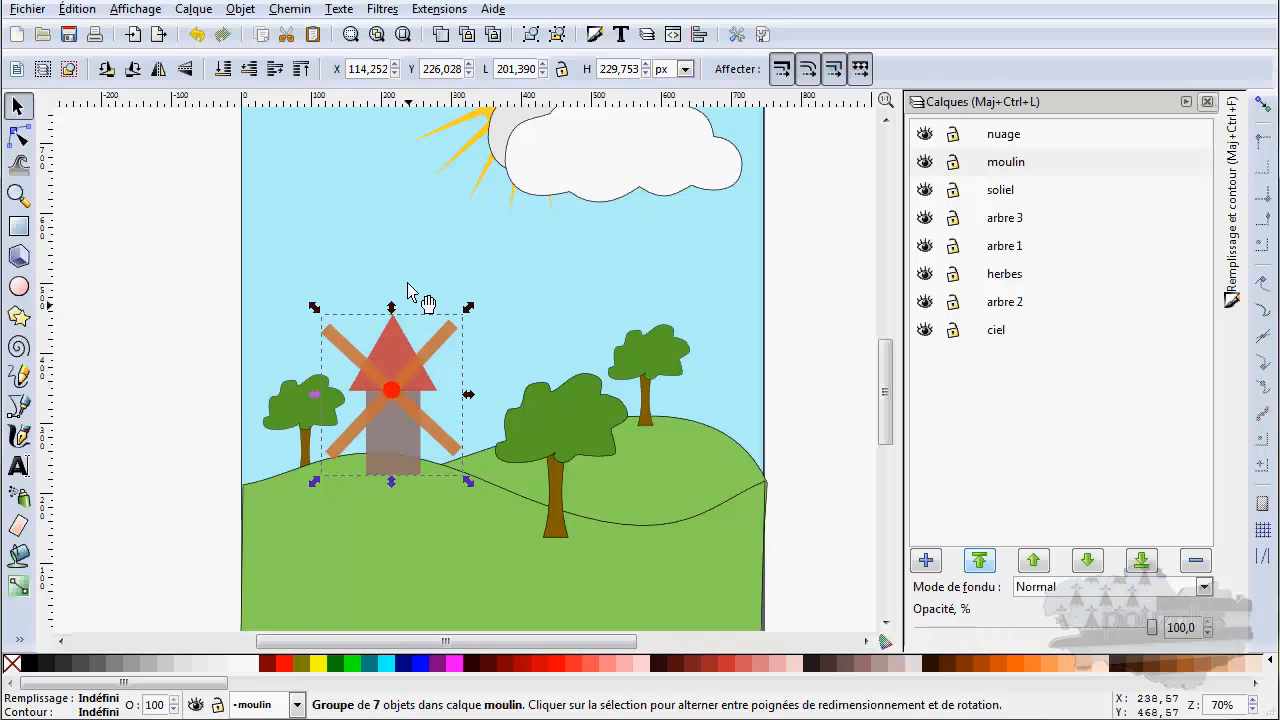
pyautogui.click(389, 391)
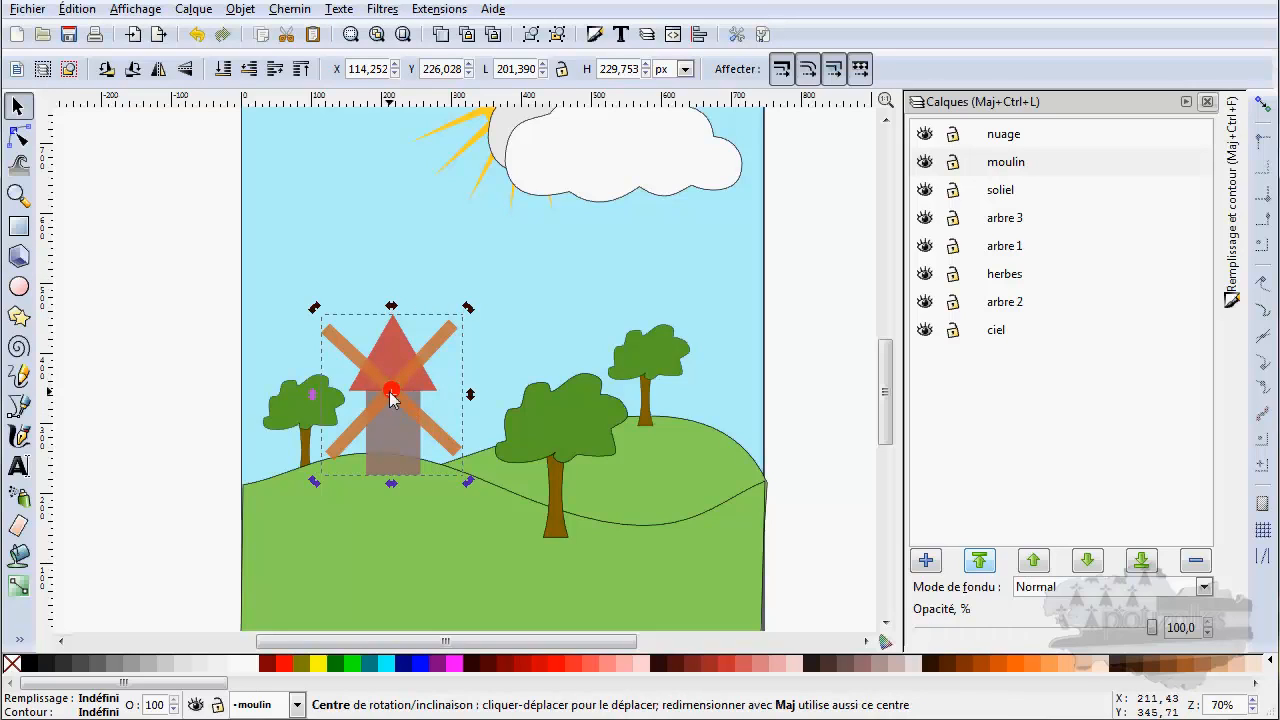
# - Enter the windmill group and select its four sails together with the red hub
pyautogui.doubleClick(398, 415)
pyautogui.click(393, 413)
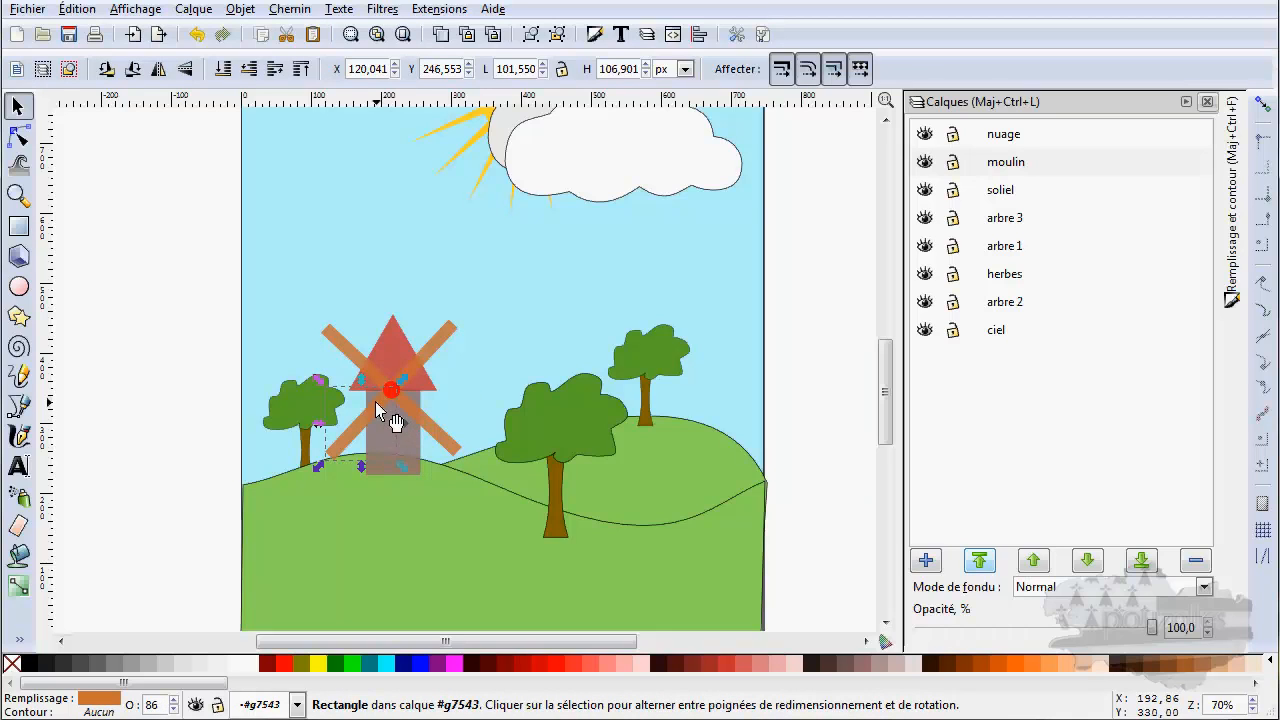
pyautogui.keyDown('shift'); pyautogui.click(358, 357); pyautogui.keyUp('shift')
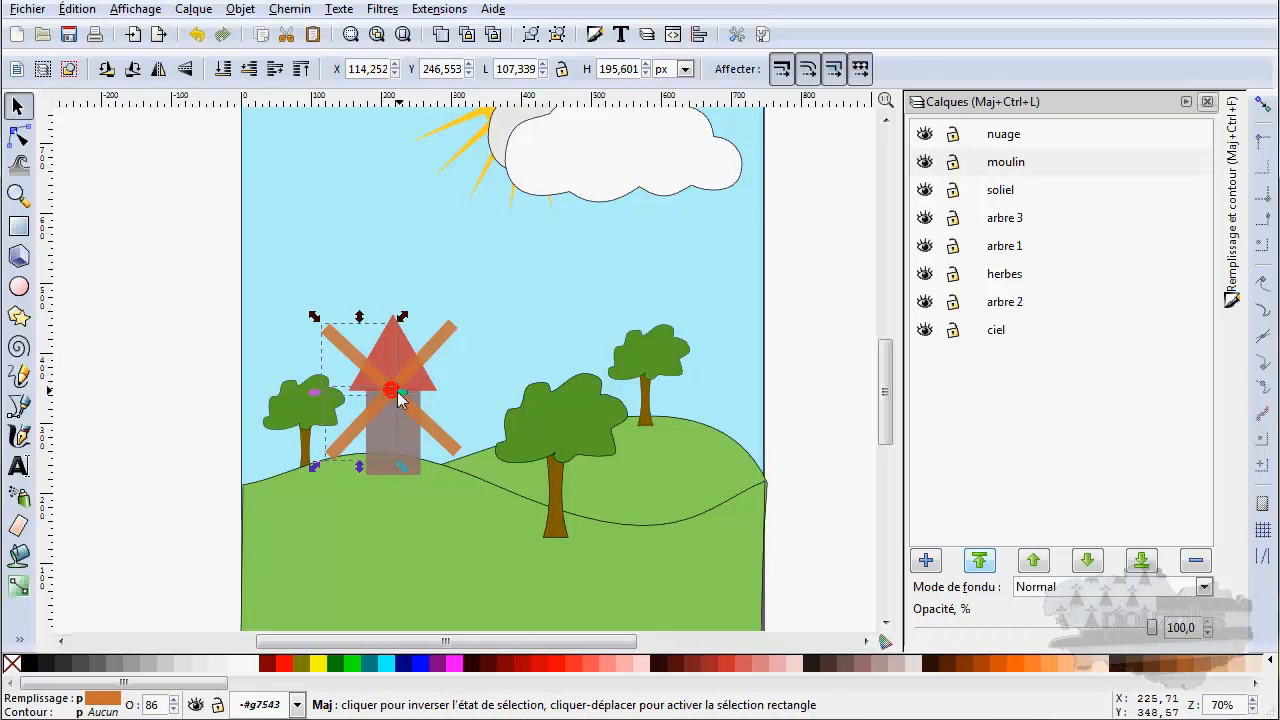
pyautogui.keyDown('shift'); pyautogui.click(424, 364); pyautogui.keyUp('shift')
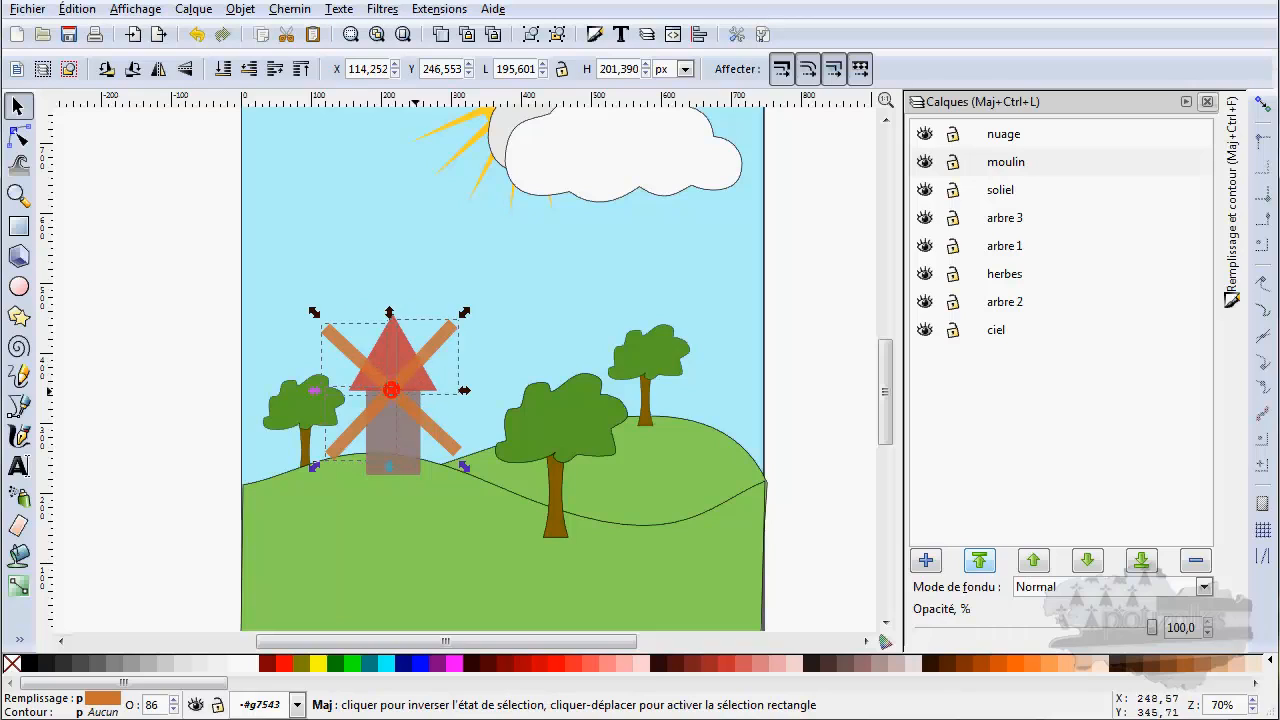
pyautogui.keyDown('shift'); pyautogui.click(393, 390); pyautogui.keyUp('shift')
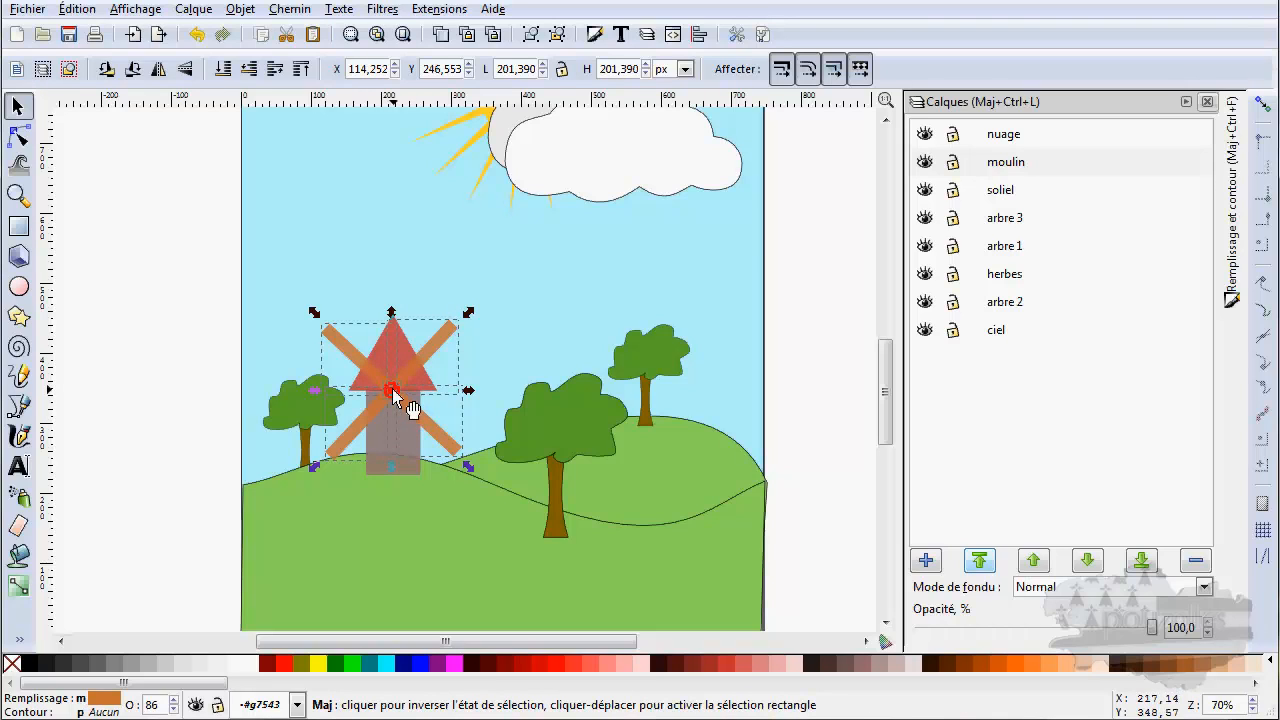
# - Try lowering the sails and hub within the windmill group, and raise them back to the front
pyautogui.click(250, 78)
pyautogui.click(250, 78)
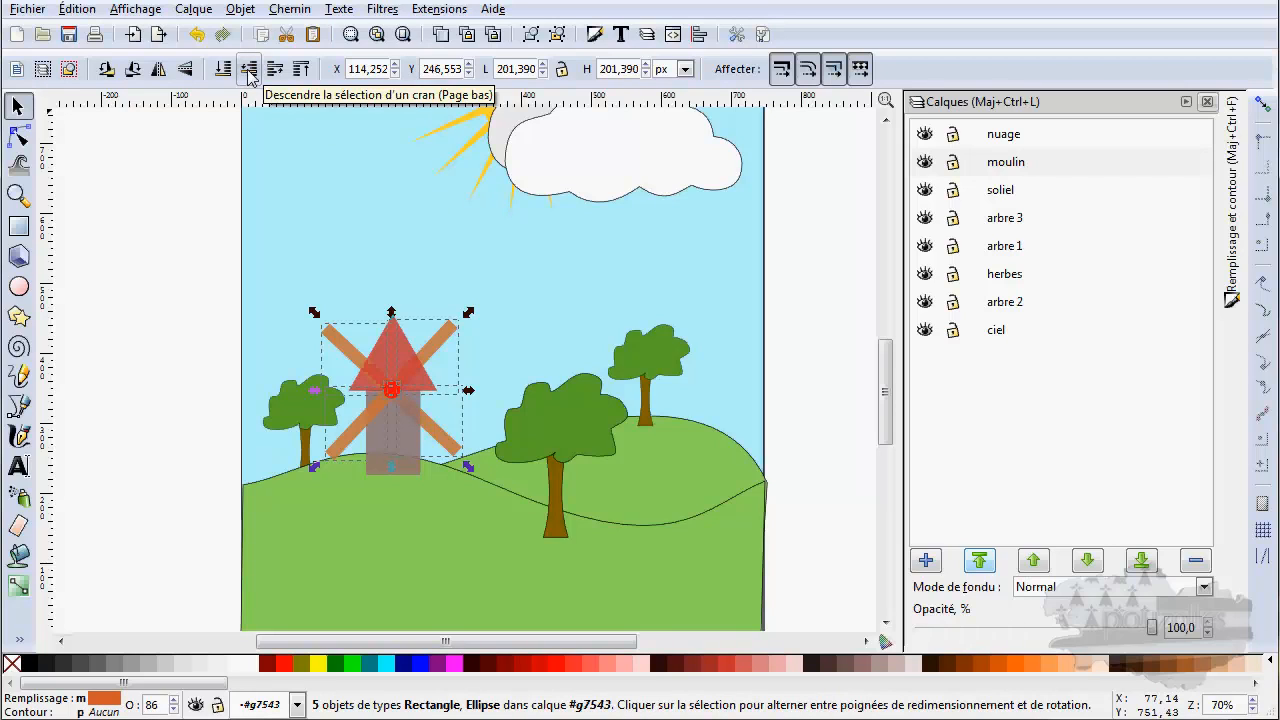
pyautogui.click(250, 78)
pyautogui.click(250, 69)
pyautogui.click(300, 70)
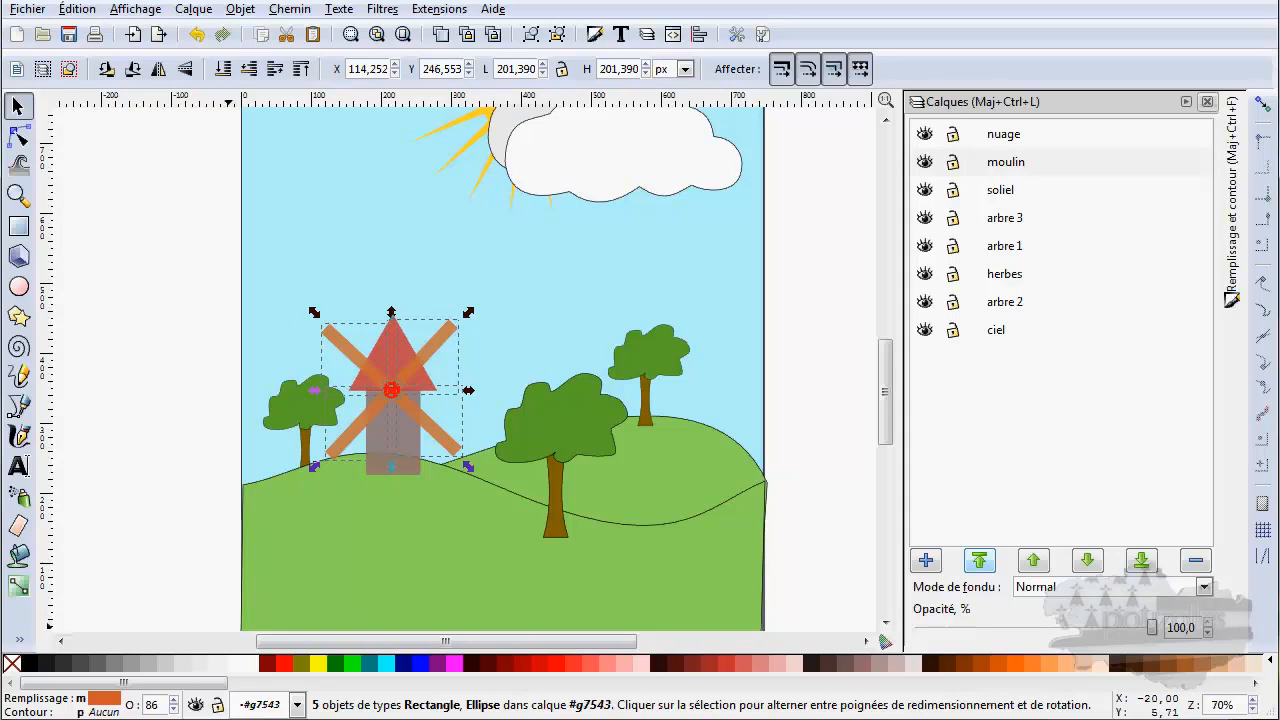
# - Set the opacity of the sails and hub, the tower and the roof to 100%
pyautogui.click(101, 700)
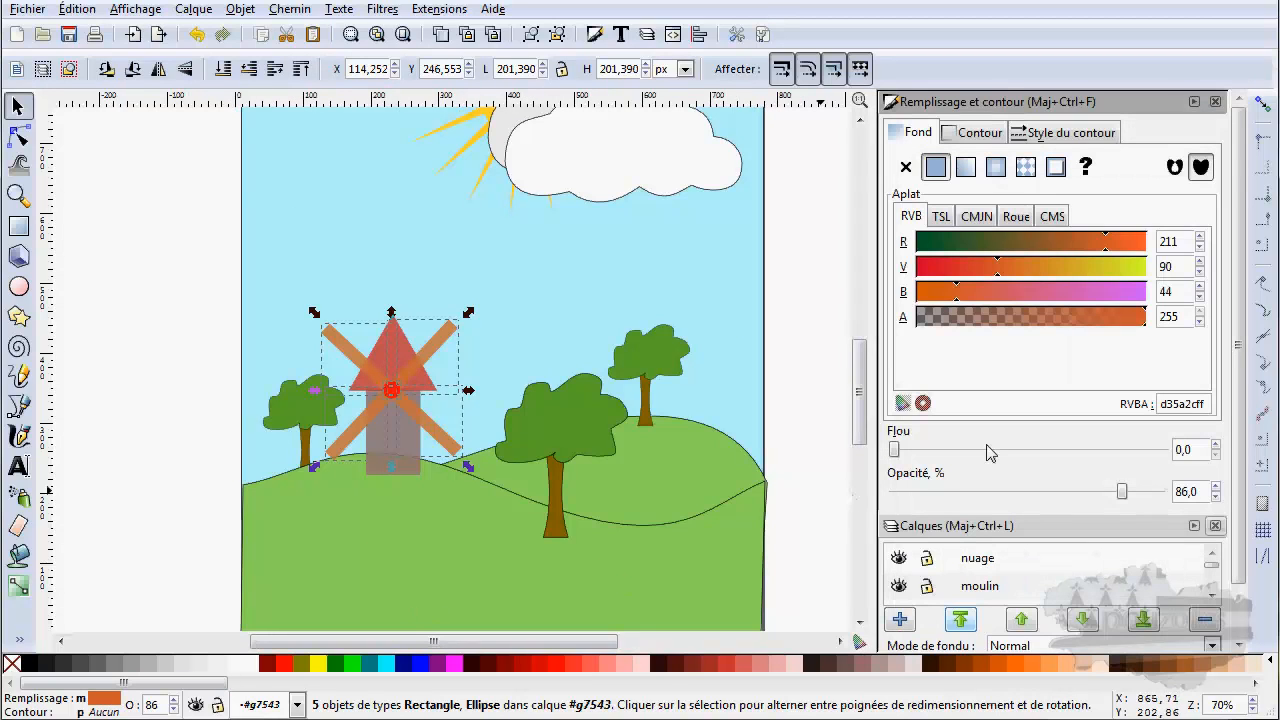
pyautogui.moveTo(1122, 491); pyautogui.dragTo(1172, 494)
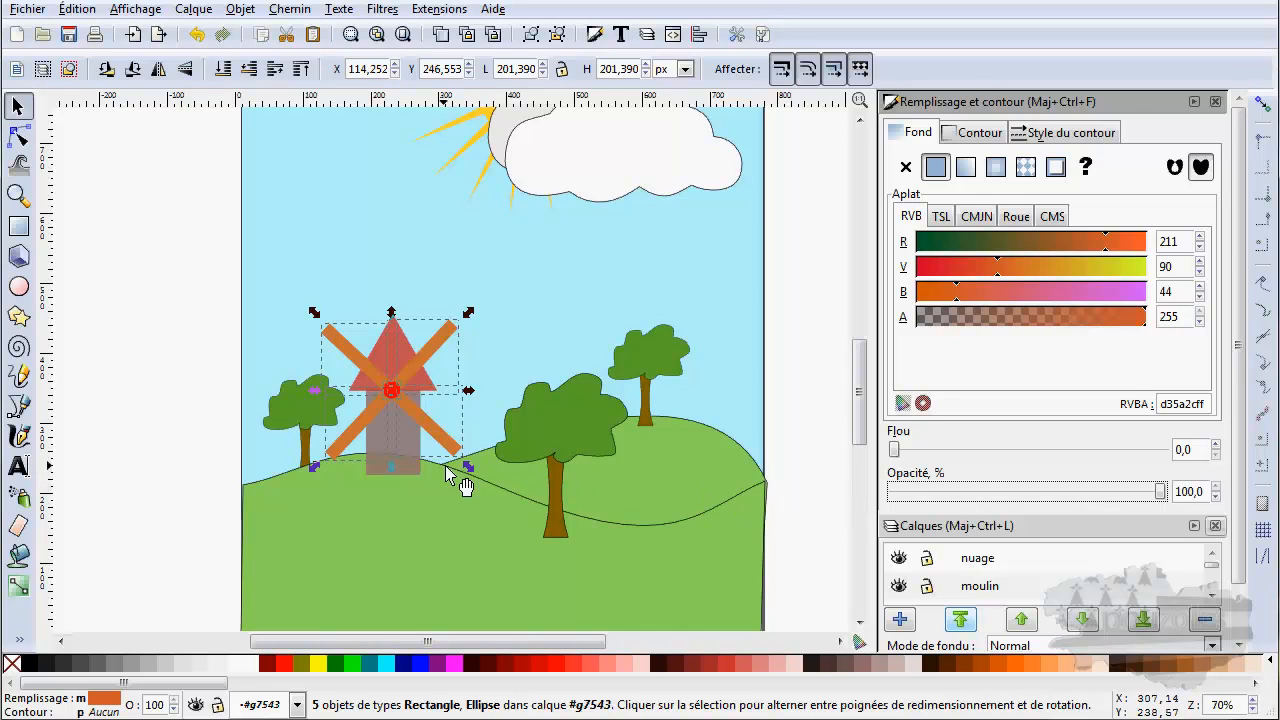
pyautogui.click(405, 464)
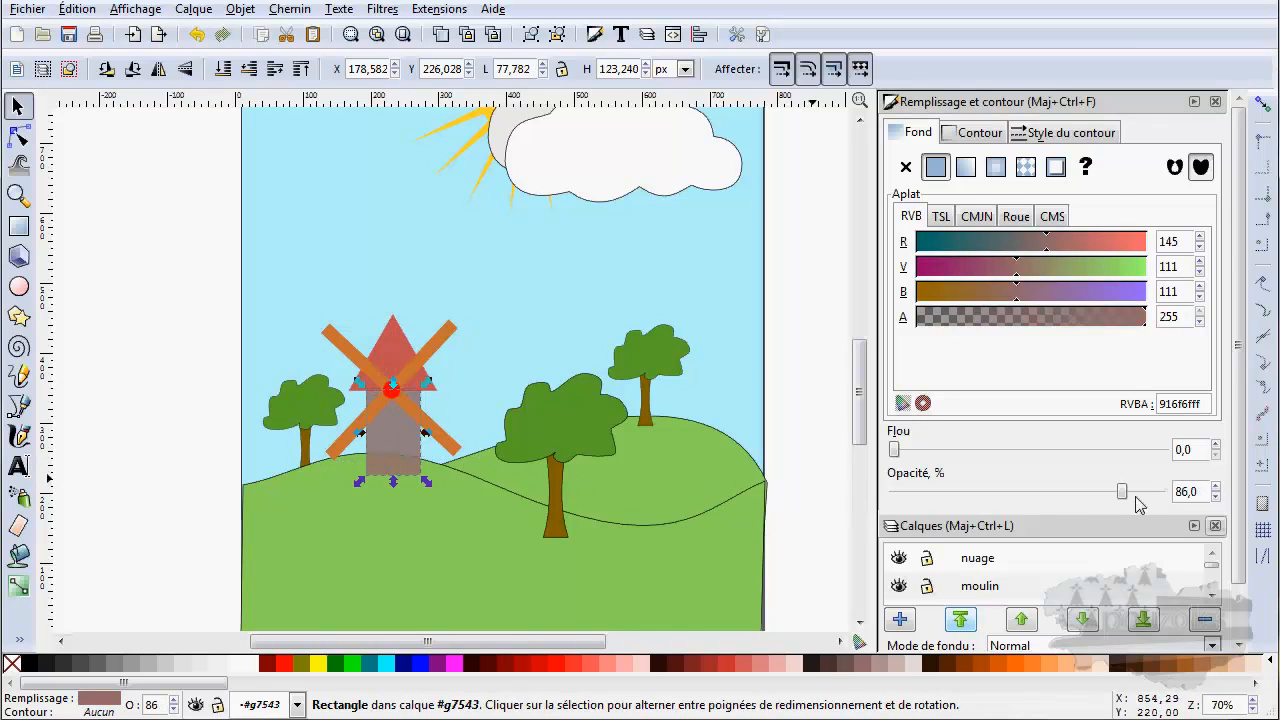
pyautogui.moveTo(1125, 490); pyautogui.dragTo(1172, 491)
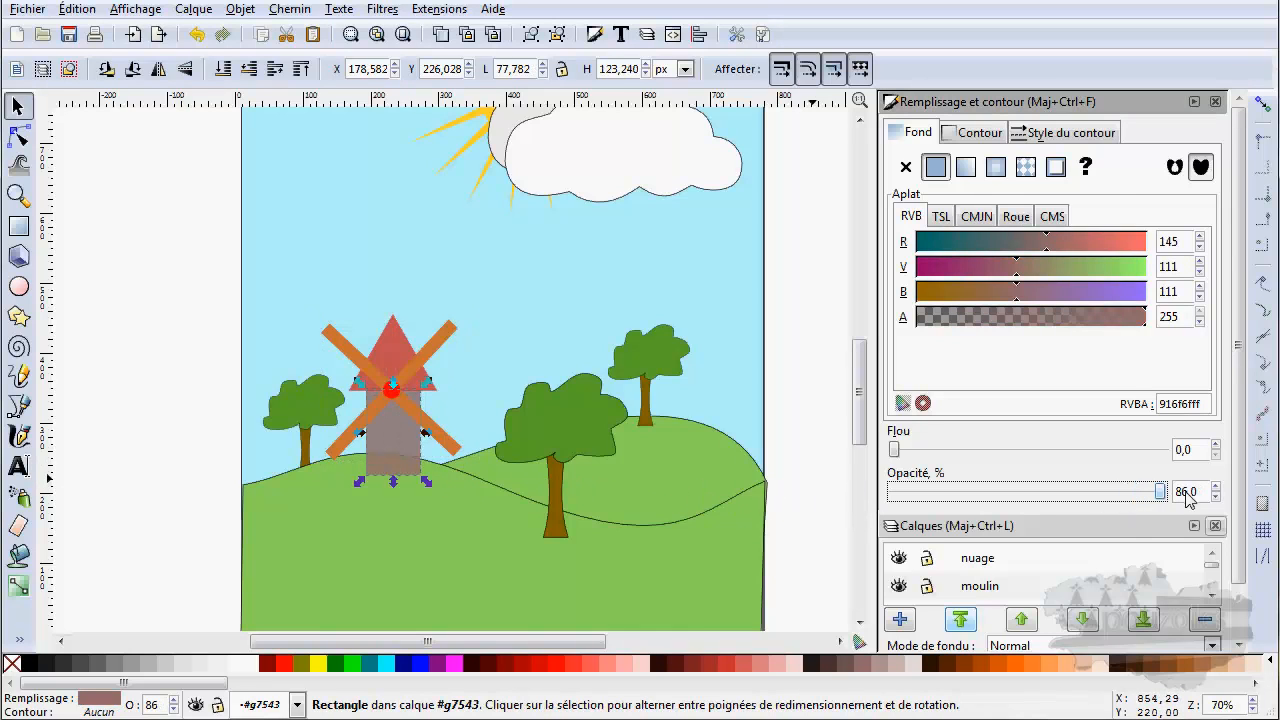
pyautogui.click(410, 360)
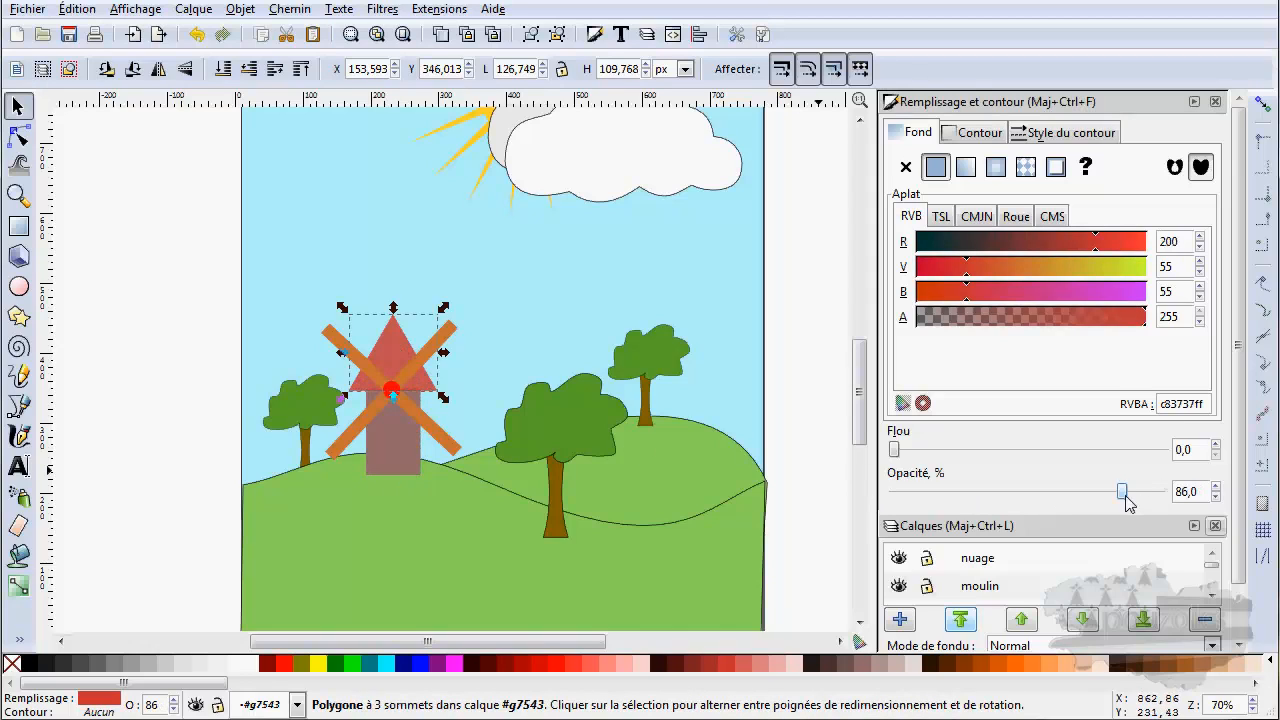
pyautogui.moveTo(1125, 492); pyautogui.dragTo(1177, 494)
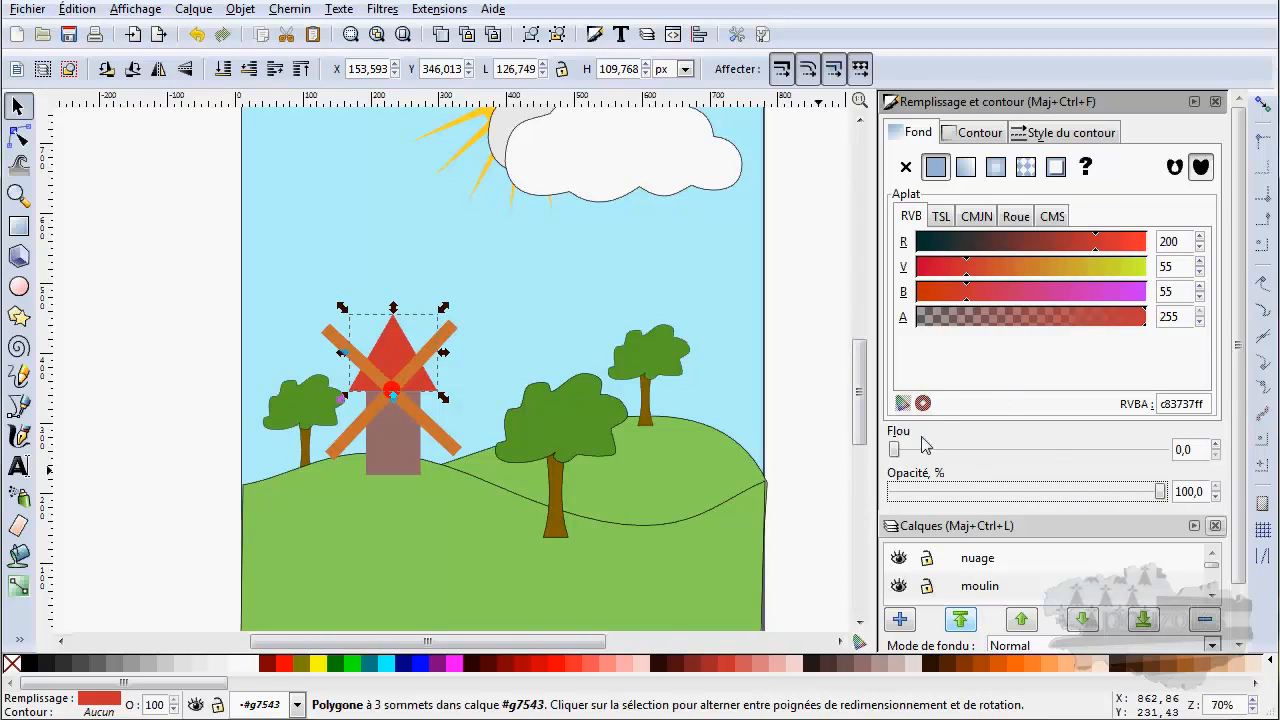
# - Select the four sails and the hub inside the windmill group, send them to the bottom behind tower and roof, and deselect them
pyautogui.click(336, 341)
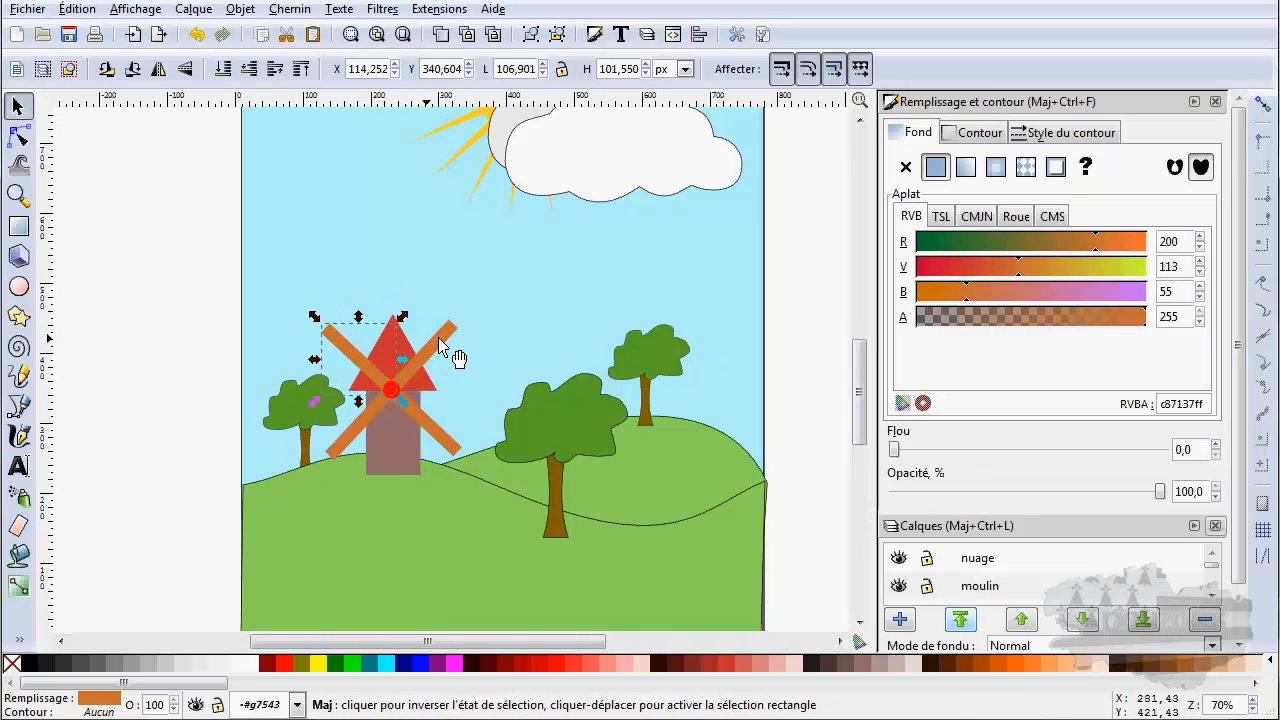
pyautogui.keyDown('shift'); pyautogui.click(425, 362); pyautogui.keyUp('shift')
pyautogui.keyDown('shift'); pyautogui.click(390, 385); pyautogui.keyUp('shift')
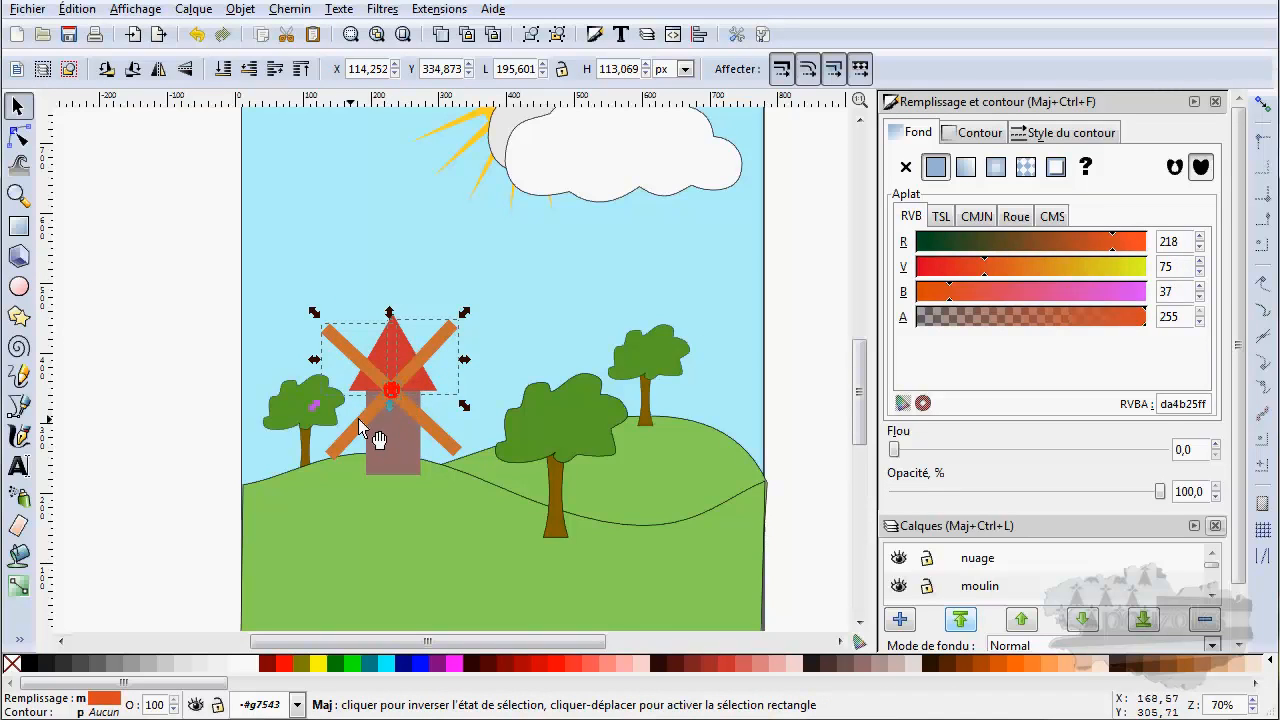
pyautogui.keyDown('shift'); pyautogui.click(358, 419); pyautogui.keyUp('shift')
pyautogui.keyDown('shift'); pyautogui.click(420, 428); pyautogui.keyUp('shift')
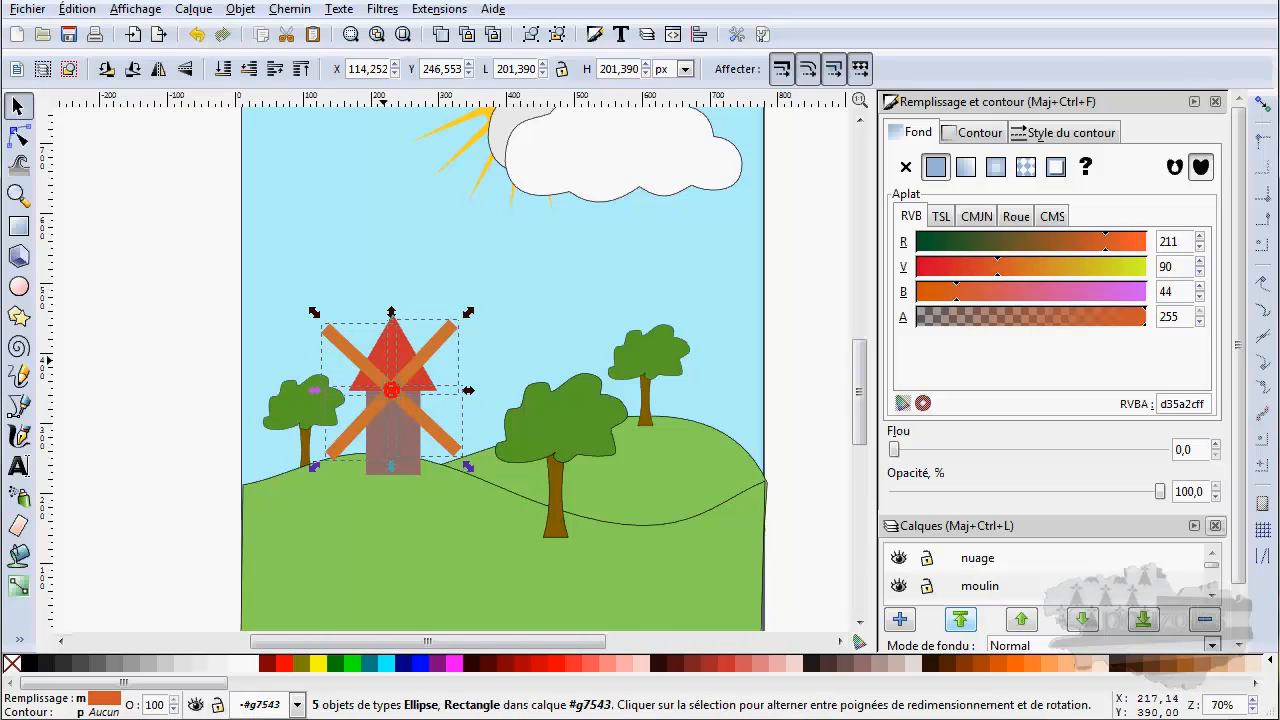
pyautogui.click(222, 70)
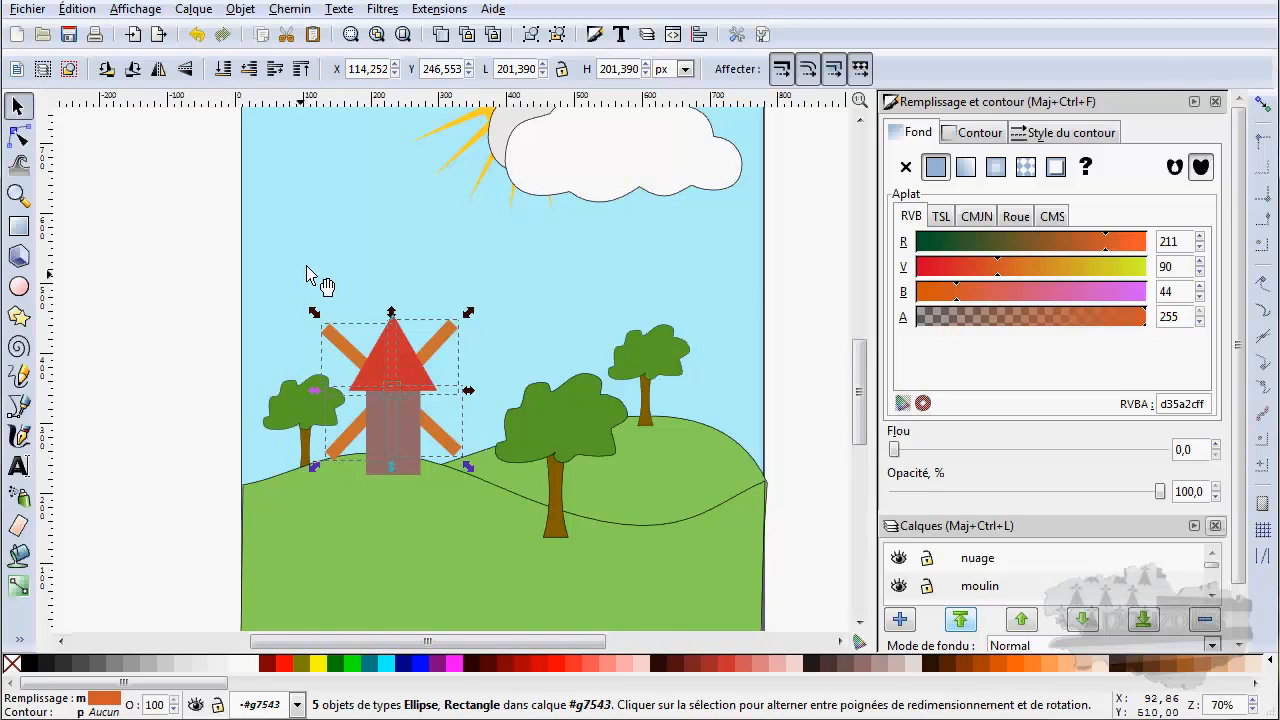
pyautogui.click(148, 330)
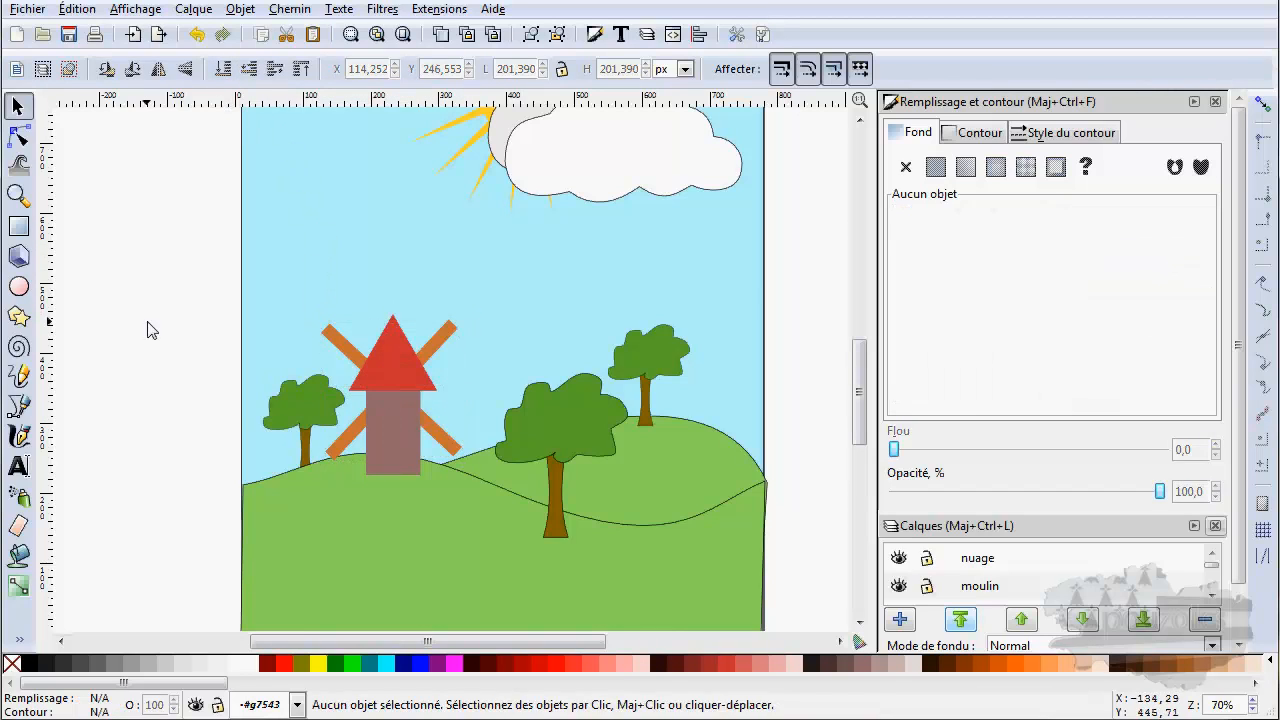
# - Leave the windmill group and move the whole windmill slightly up and right, to about X 124, Y 232 px
pyautogui.doubleClick(410, 390)
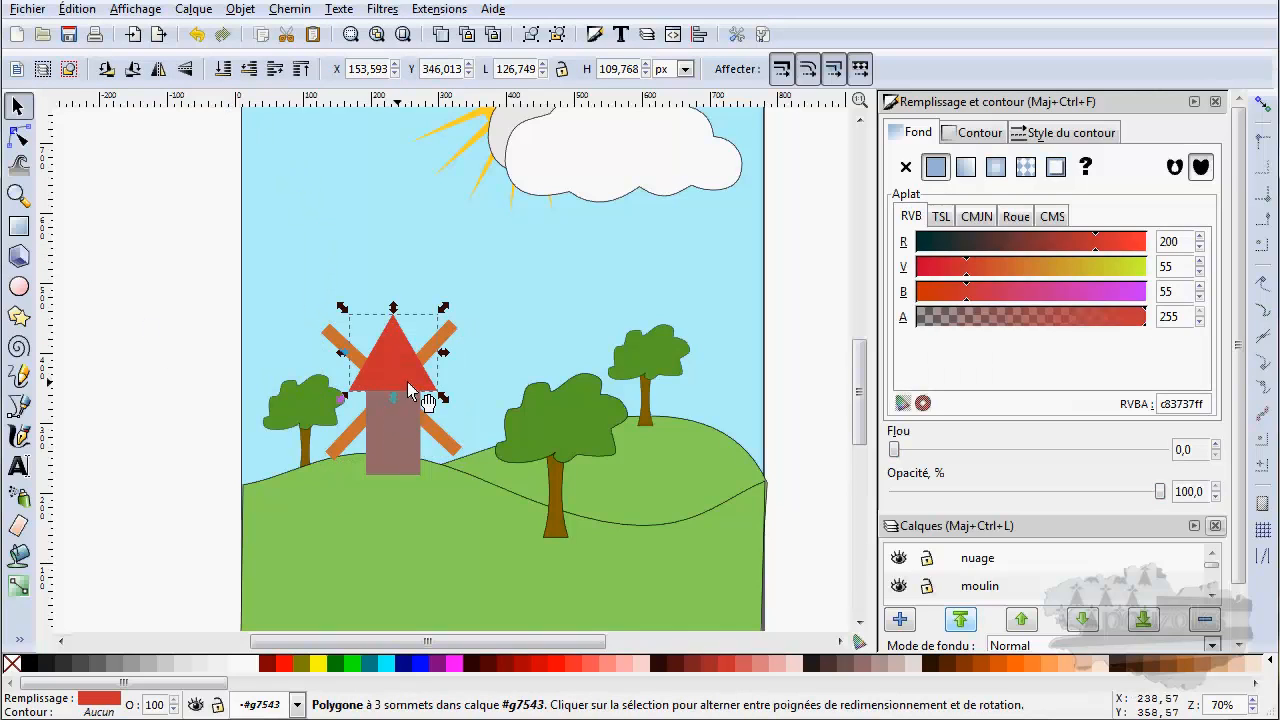
pyautogui.click(95, 401)
pyautogui.click(96, 402)
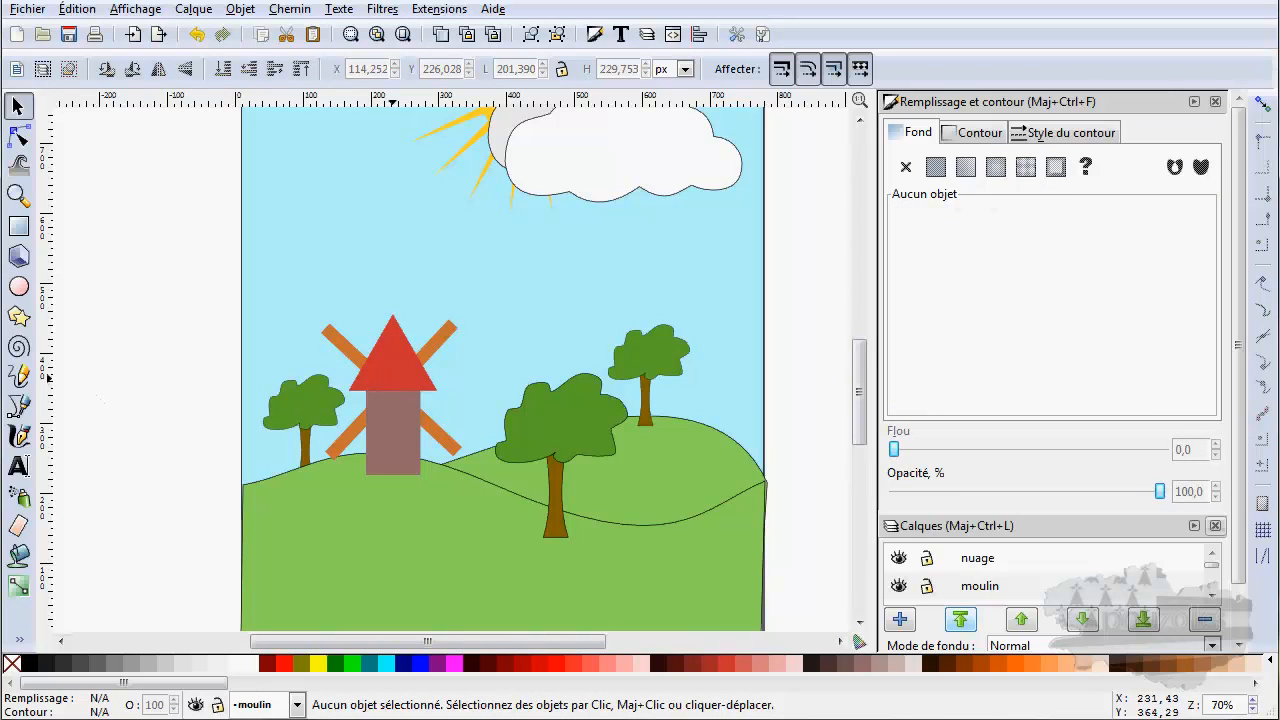
pyautogui.click(403, 378)
pyautogui.moveTo(408, 382)
pyautogui.mouseDown()
pyautogui.moveTo(527, 350)
pyautogui.moveTo(415, 374)
pyautogui.mouseUp()
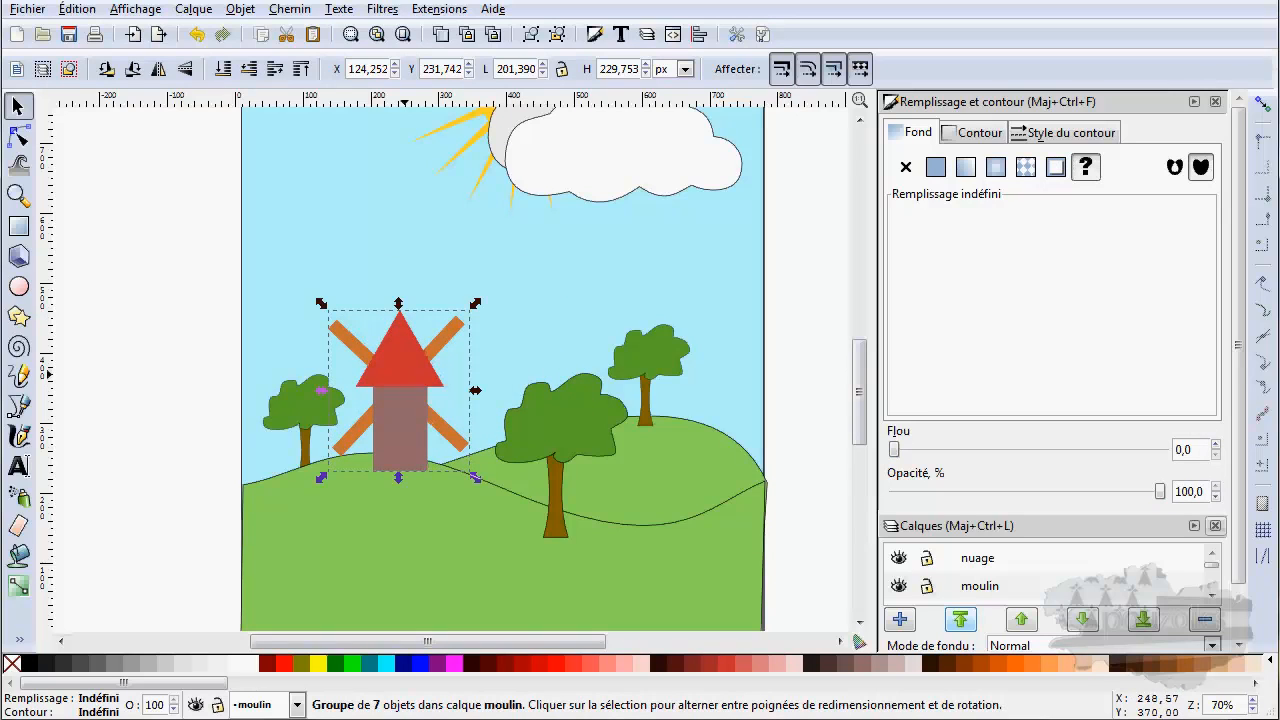
# - Undo the windmill's move, the sail lowering and the tower and roof opacity changes, redo only the two opacity changes, and deselect the group
pyautogui.hotkey('ctrl', 'z')
pyautogui.hotkey('ctrl', 'z')
pyautogui.hotkey('ctrl', 'z')
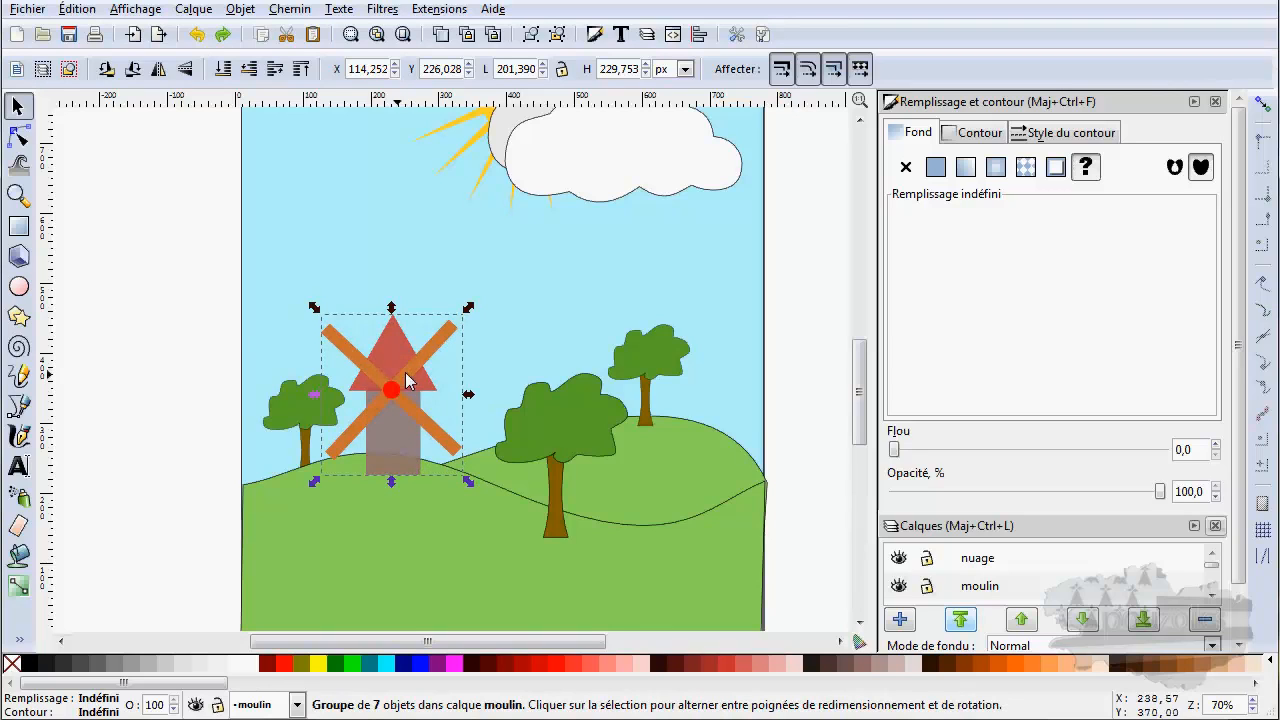
pyautogui.click(80, 14)
pyautogui.click(108, 60)
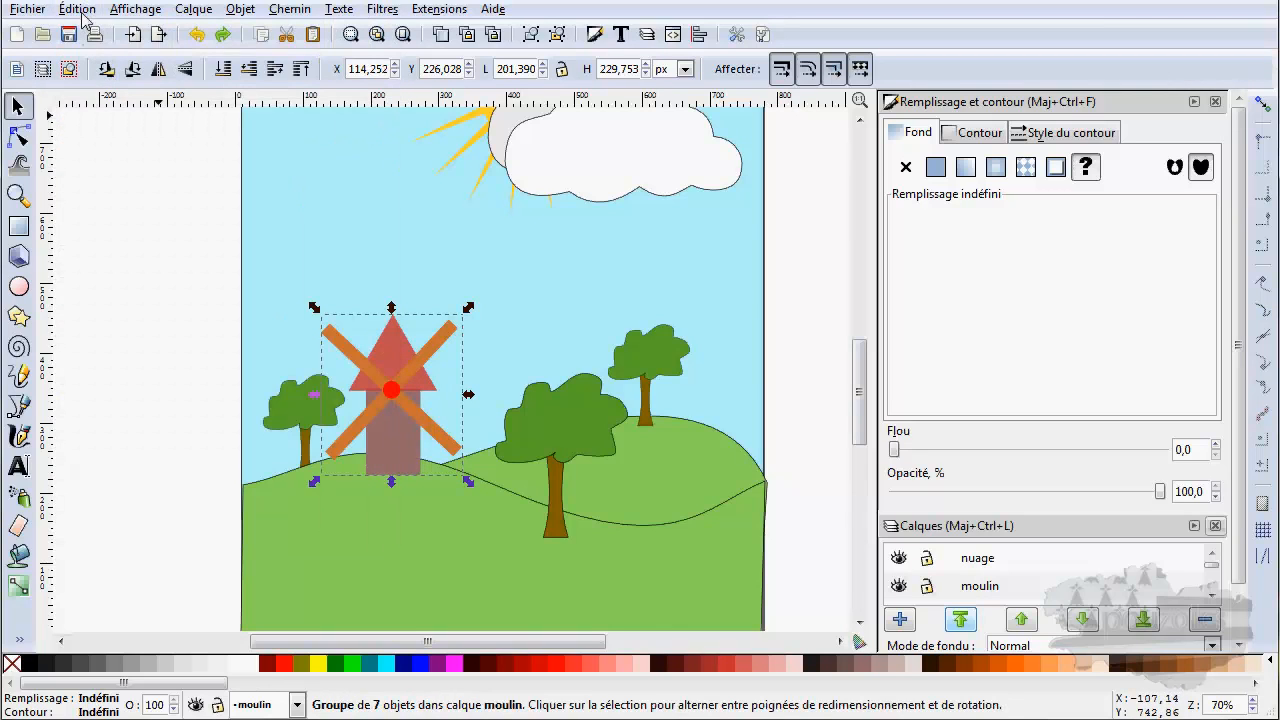
pyautogui.click(84, 16)
pyautogui.click(97, 58)
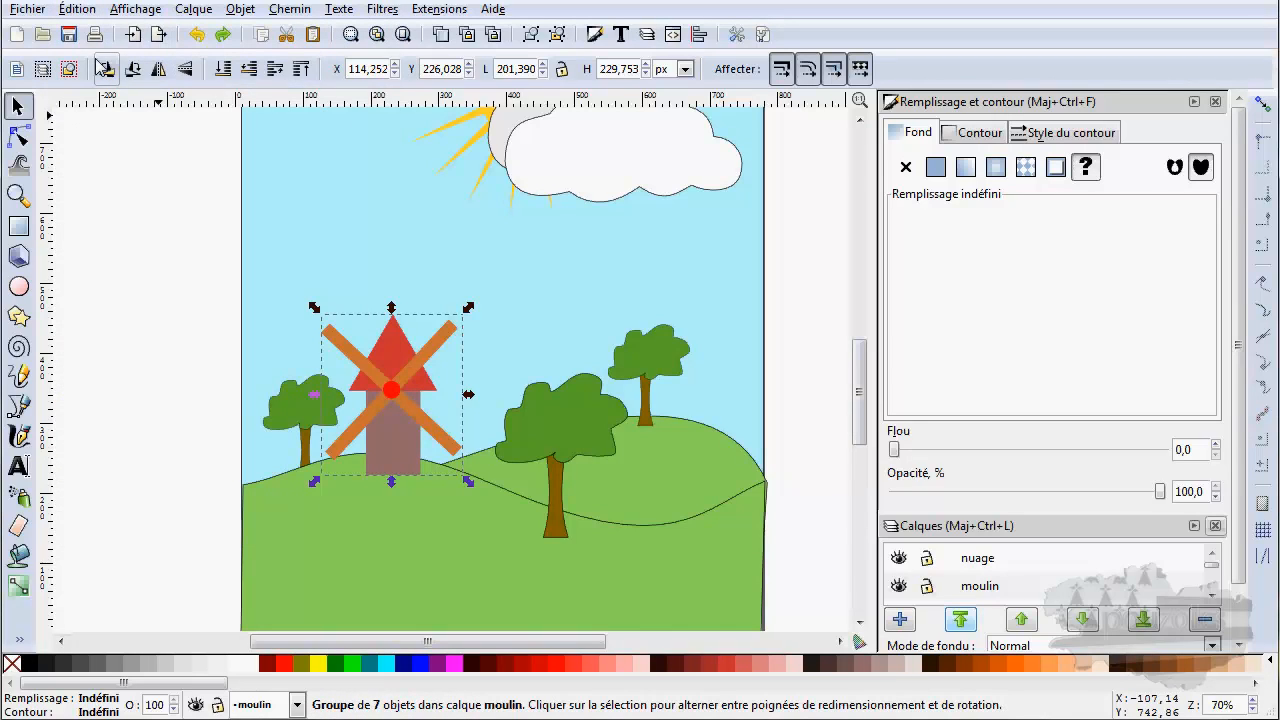
pyautogui.click(168, 434)
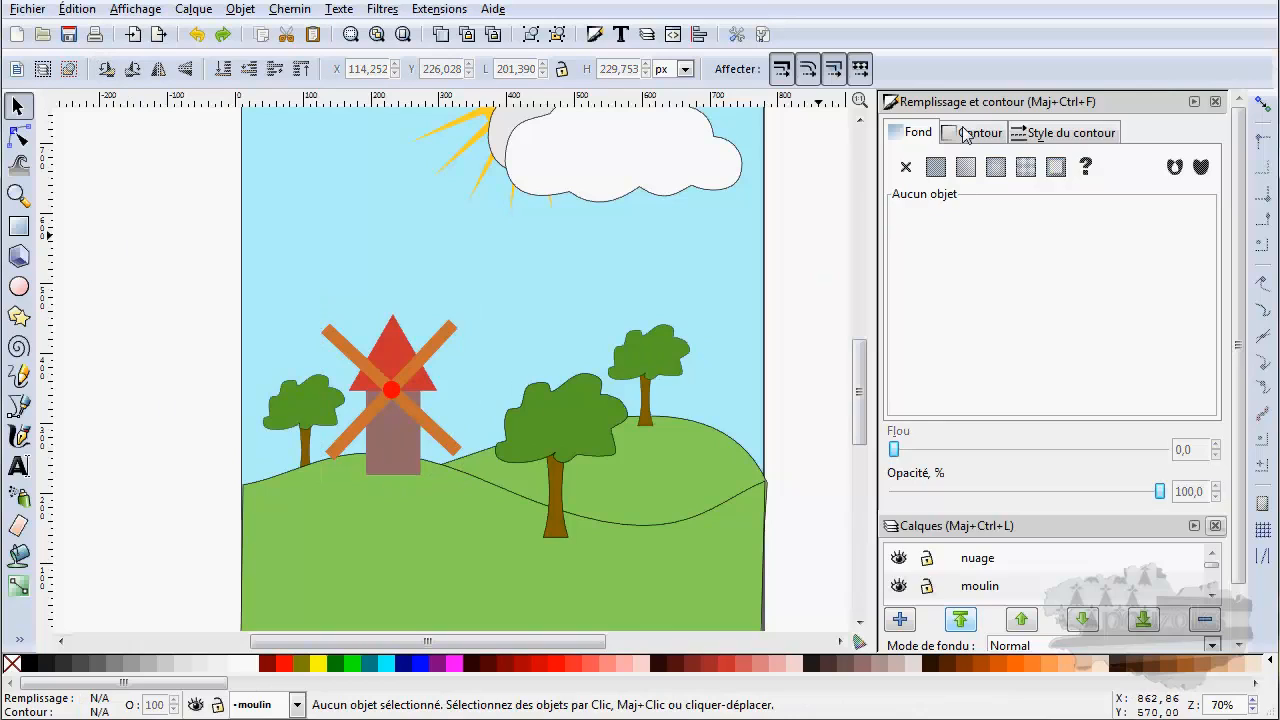
# - Collapse the fill and stroke settings to expand the layer list, and activate the arbre 3, arbre 1 and arbre 2 layers in turn
pyautogui.click(1194, 102)
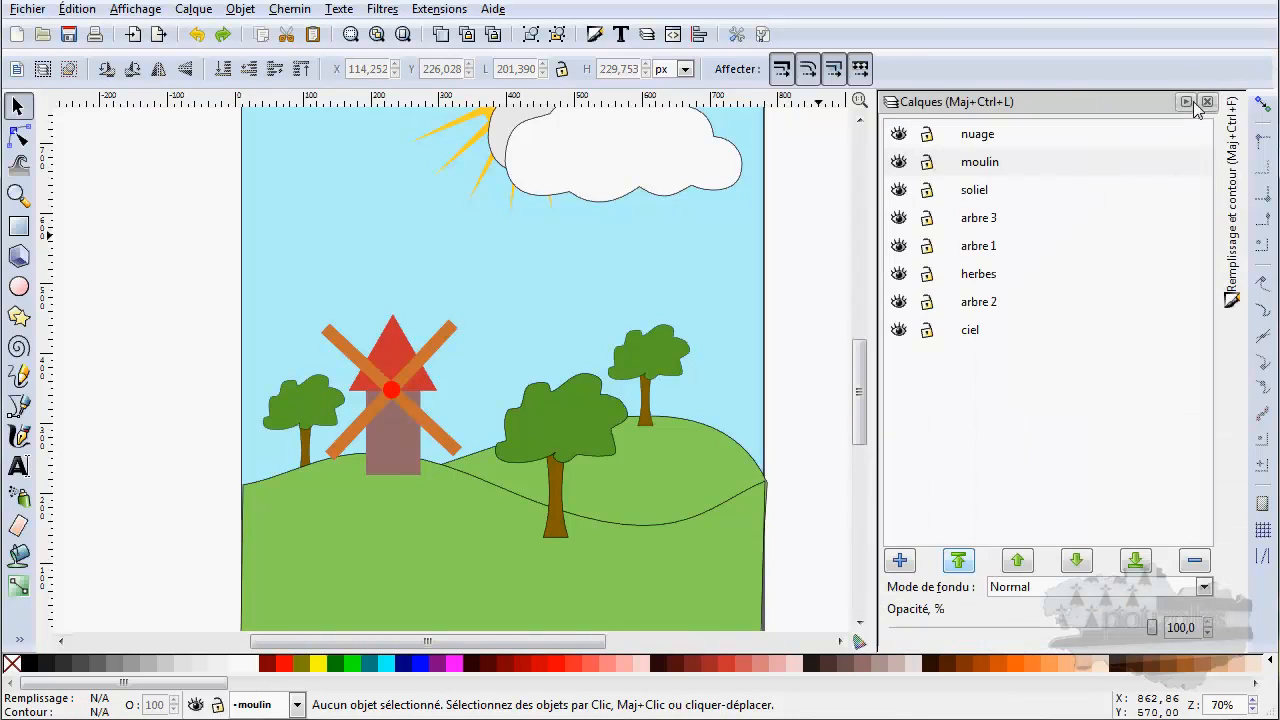
pyautogui.click(975, 225)
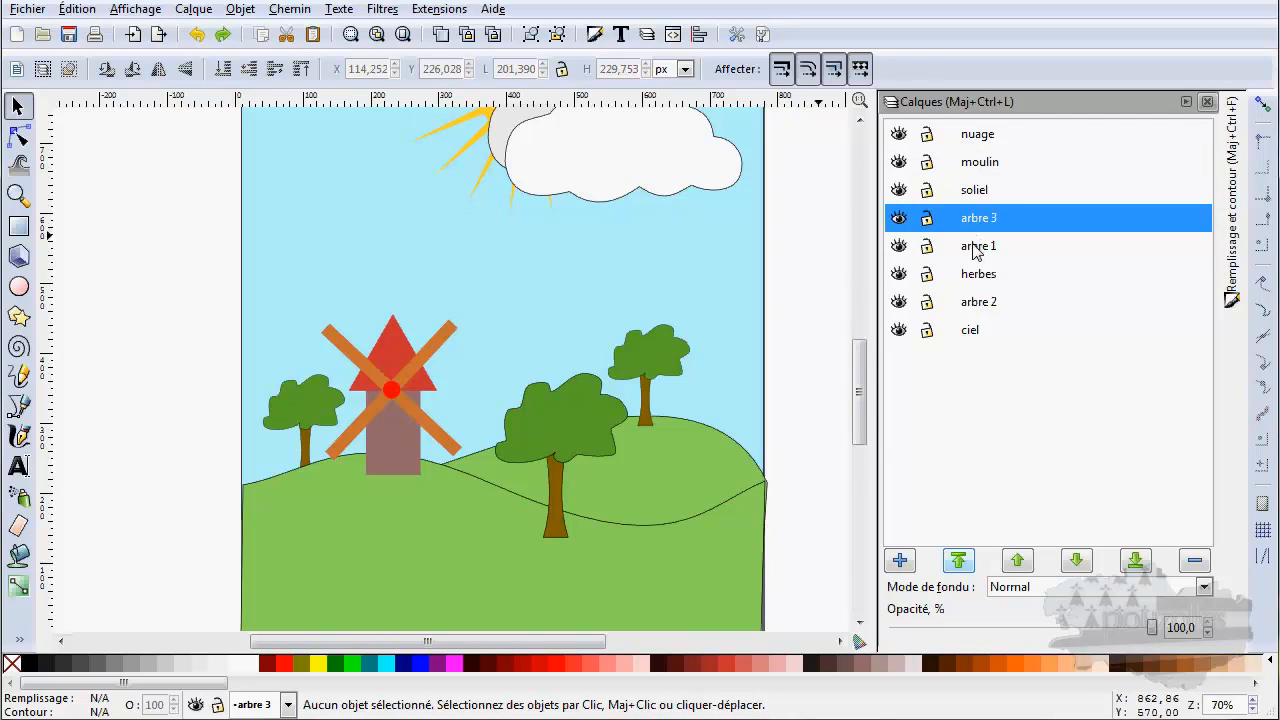
pyautogui.click(975, 249)
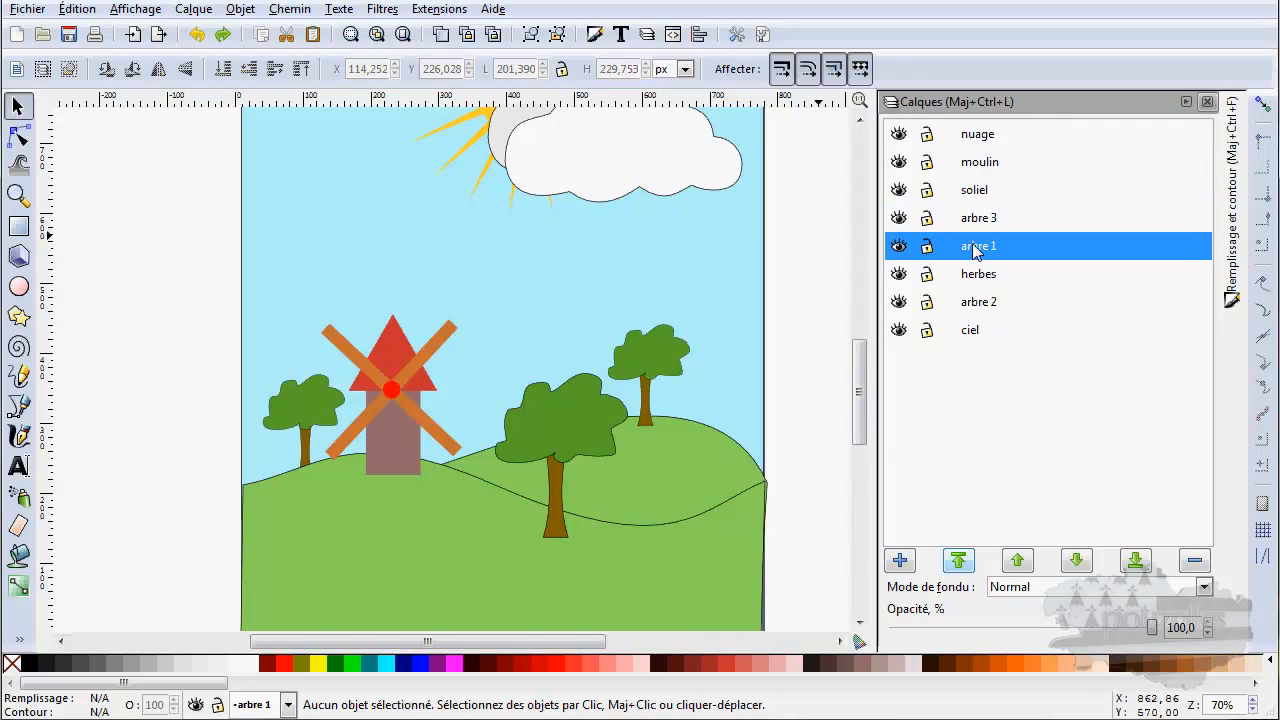
pyautogui.click(977, 305)
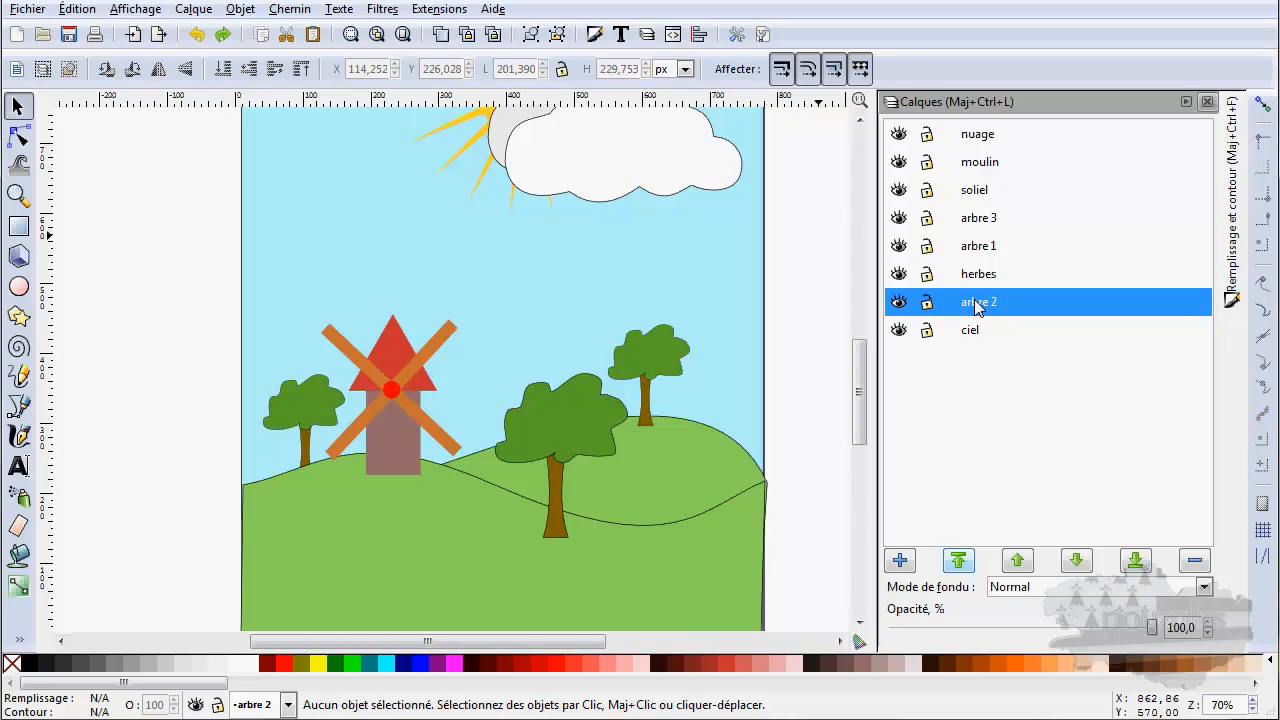
pyautogui.click(979, 220)
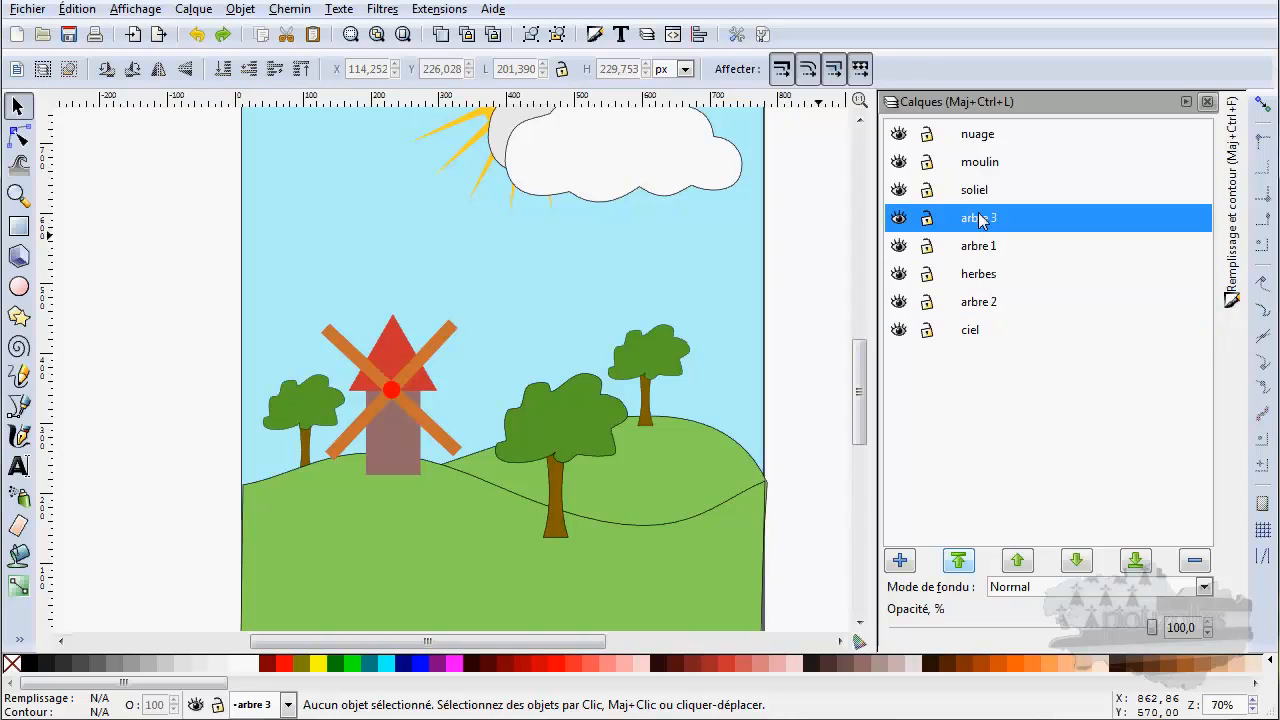
# - Select the foliage and trunk of the tree beside the windmill on the arbre 2 layer and group them
pyautogui.click(305, 415)
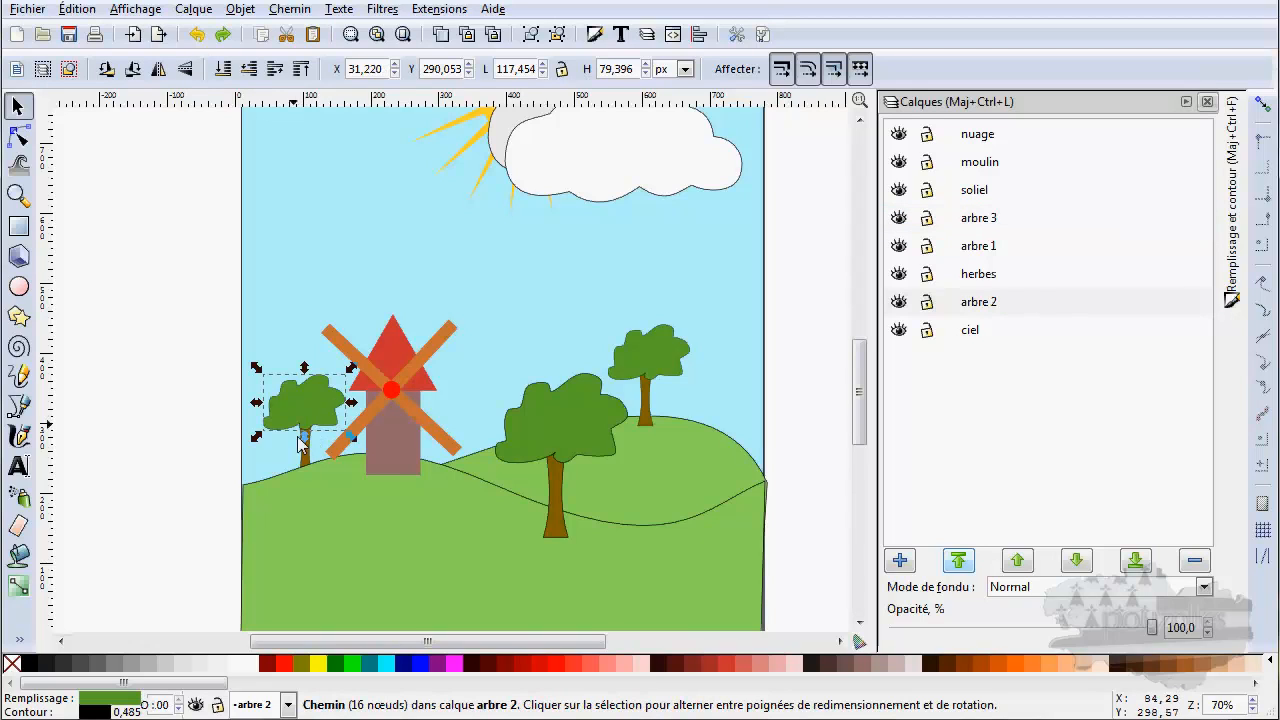
pyautogui.keyDown('shift'); pyautogui.click(303, 455); pyautogui.keyUp('shift')
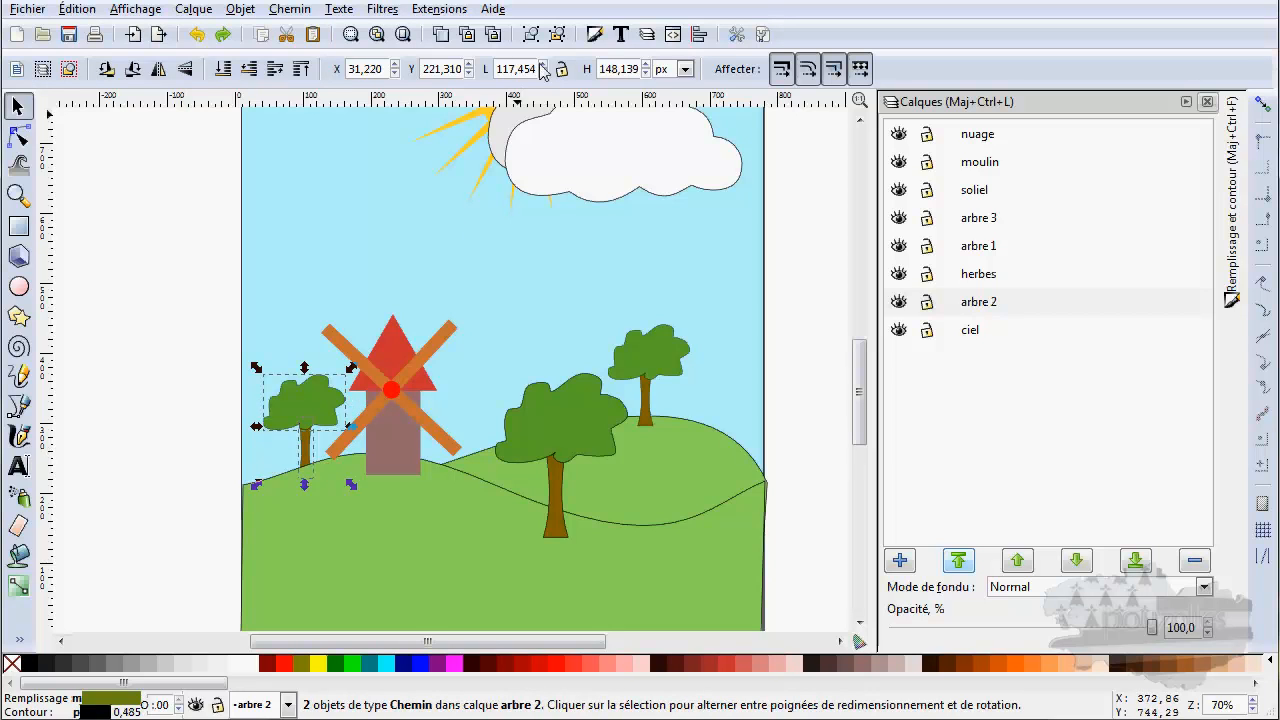
pyautogui.click(529, 35)
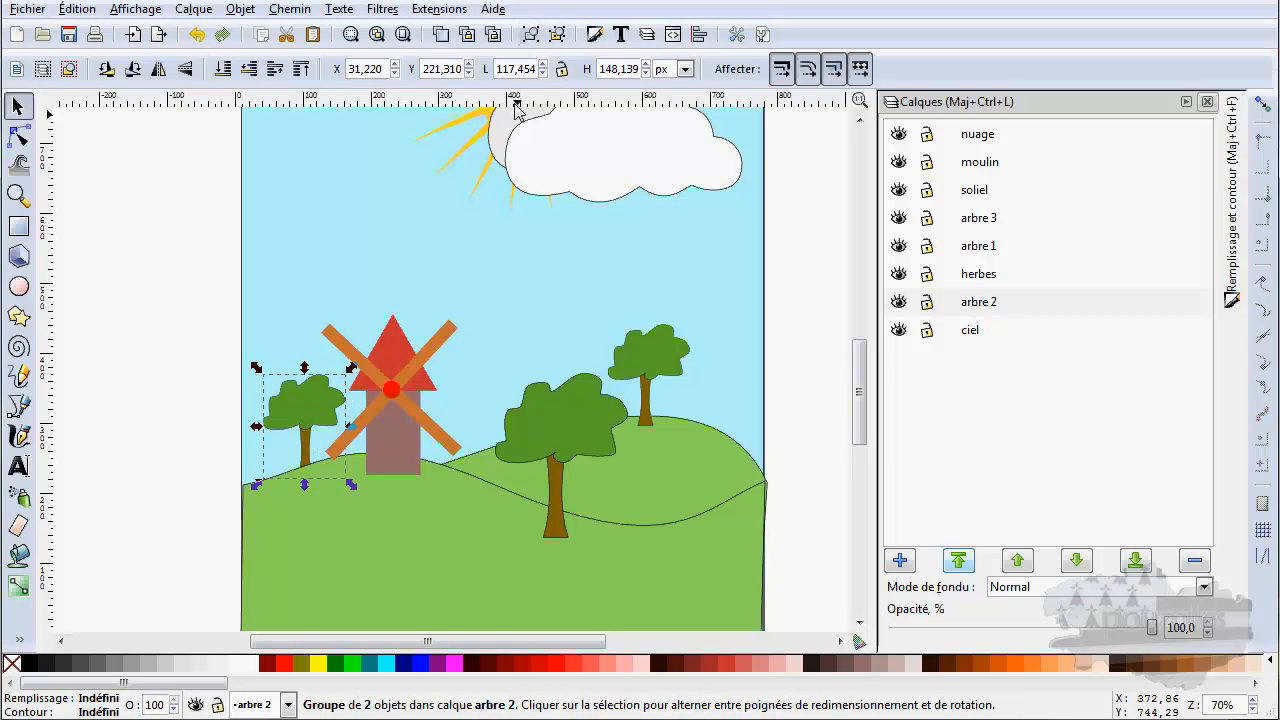
# - Select the foliage and trunk of the large front tree on the arbre 3 layer and group them
pyautogui.click(549, 412)
pyautogui.keyDown('shift'); pyautogui.click(556, 496); pyautogui.keyUp('shift')
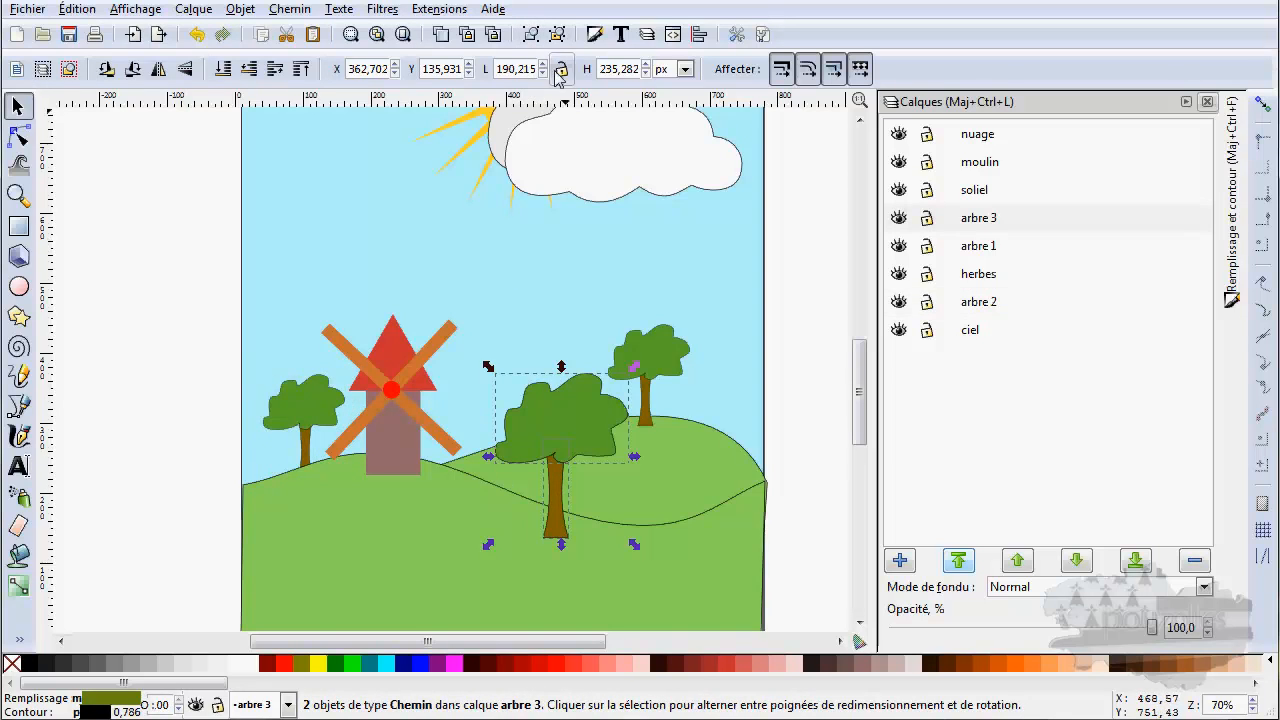
pyautogui.click(532, 37)
# - Group the foliage and trunk of the small hilltop tree on the arbre 1 layer and move it to about X 551, Y 291 px
pyautogui.click(655, 358)
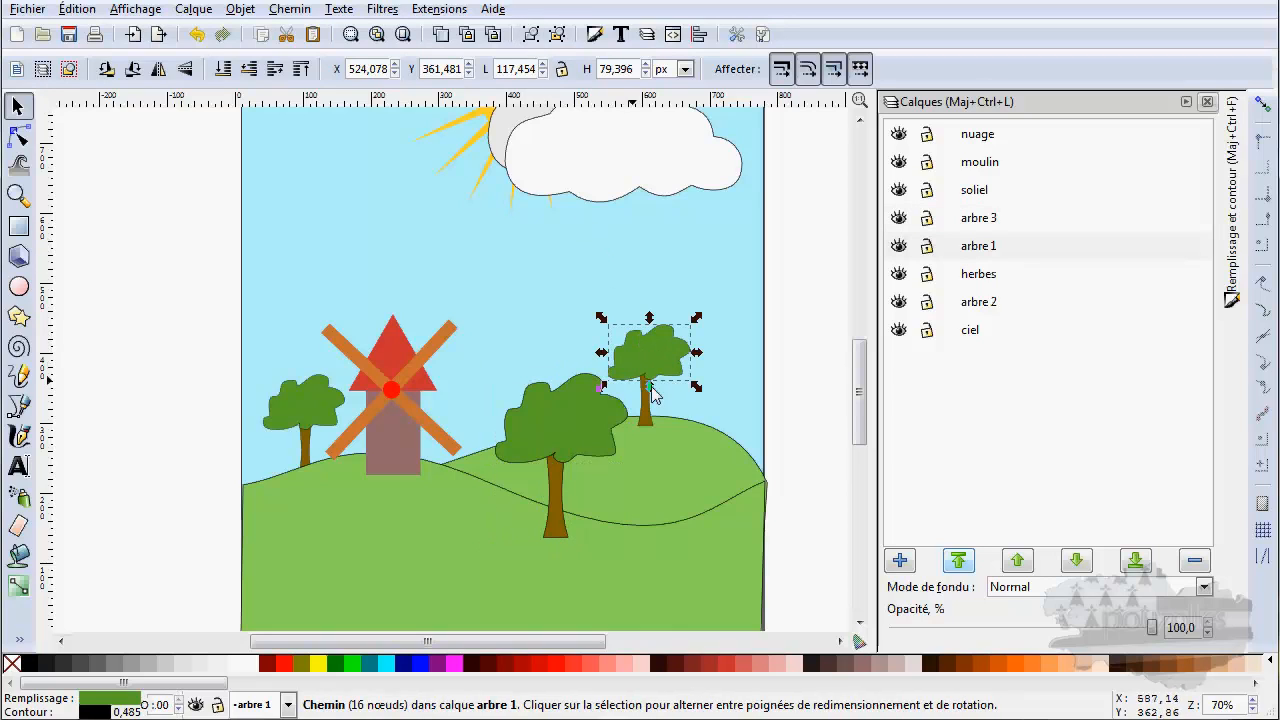
pyautogui.keyDown('shift'); pyautogui.click(644, 413); pyautogui.keyUp('shift')
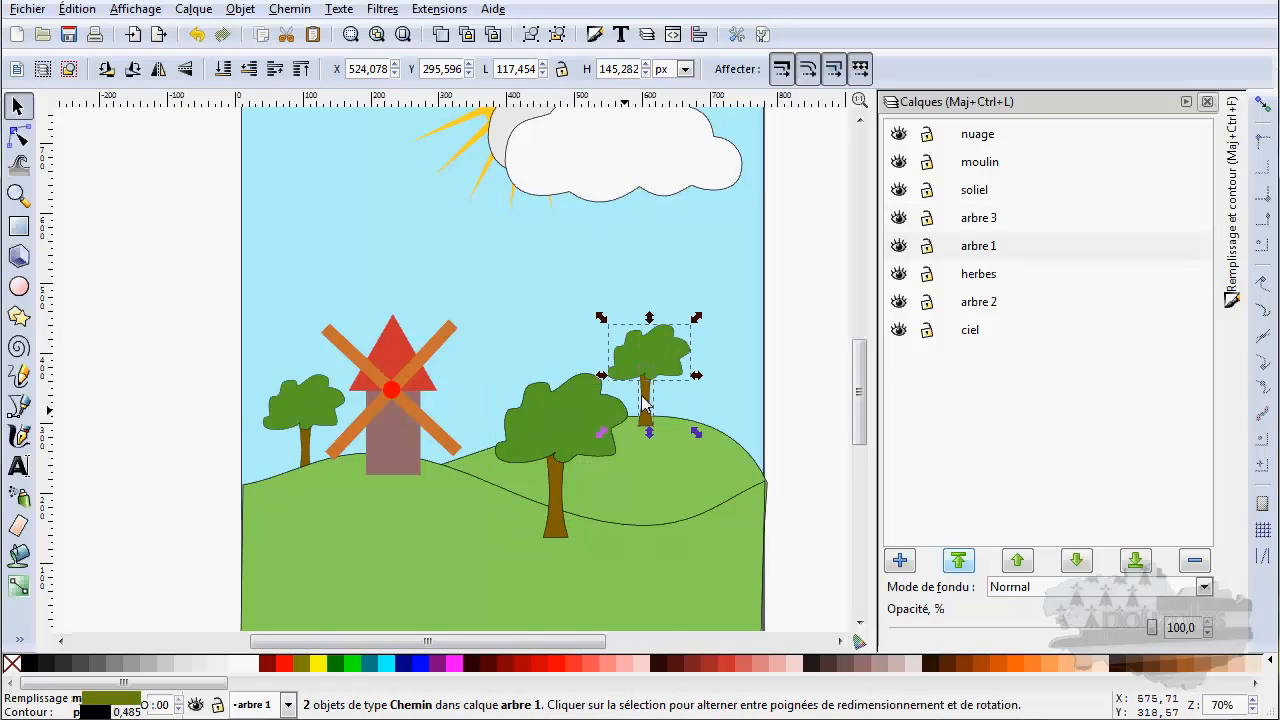
pyautogui.click(530, 35)
pyautogui.moveTo(644, 350)
pyautogui.mouseDown()
pyautogui.moveTo(669, 326)
pyautogui.moveTo(667, 352)
pyautogui.mouseUp()
# - Enter the hilltop tree's group, select its foliage and trunk separately, and clear the selection
pyautogui.doubleClick(667, 352)
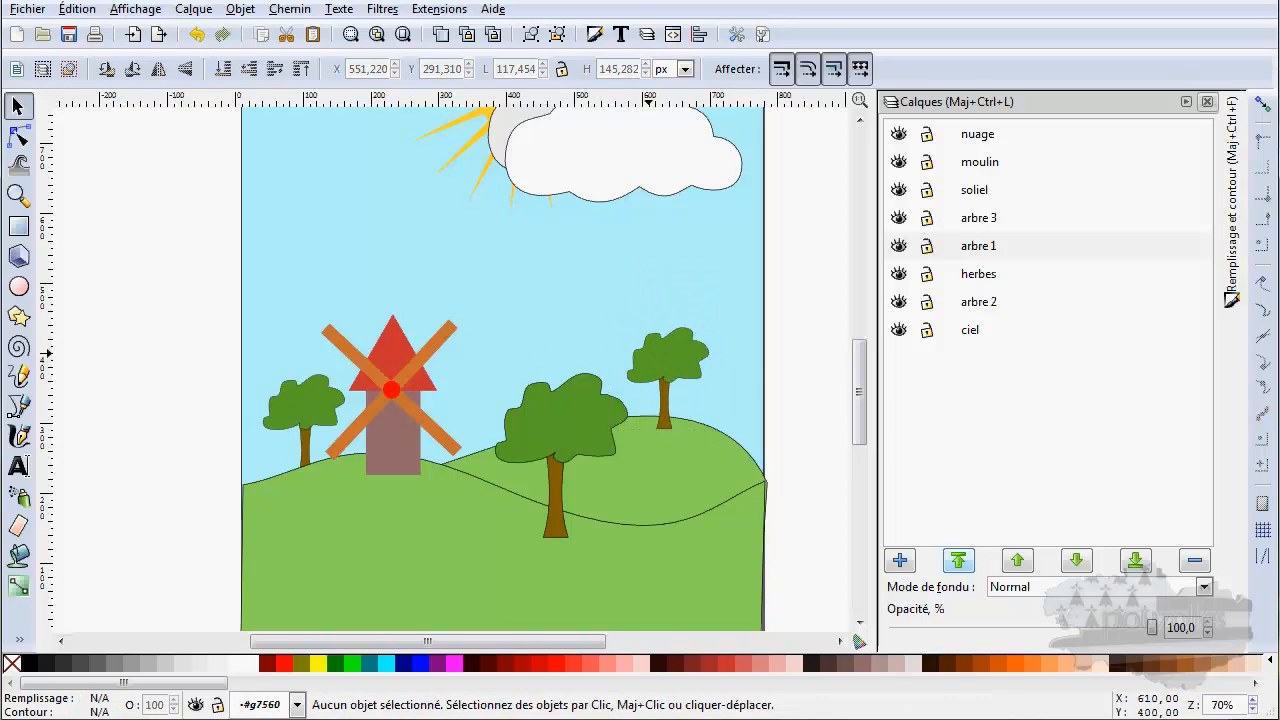
pyautogui.click(667, 353)
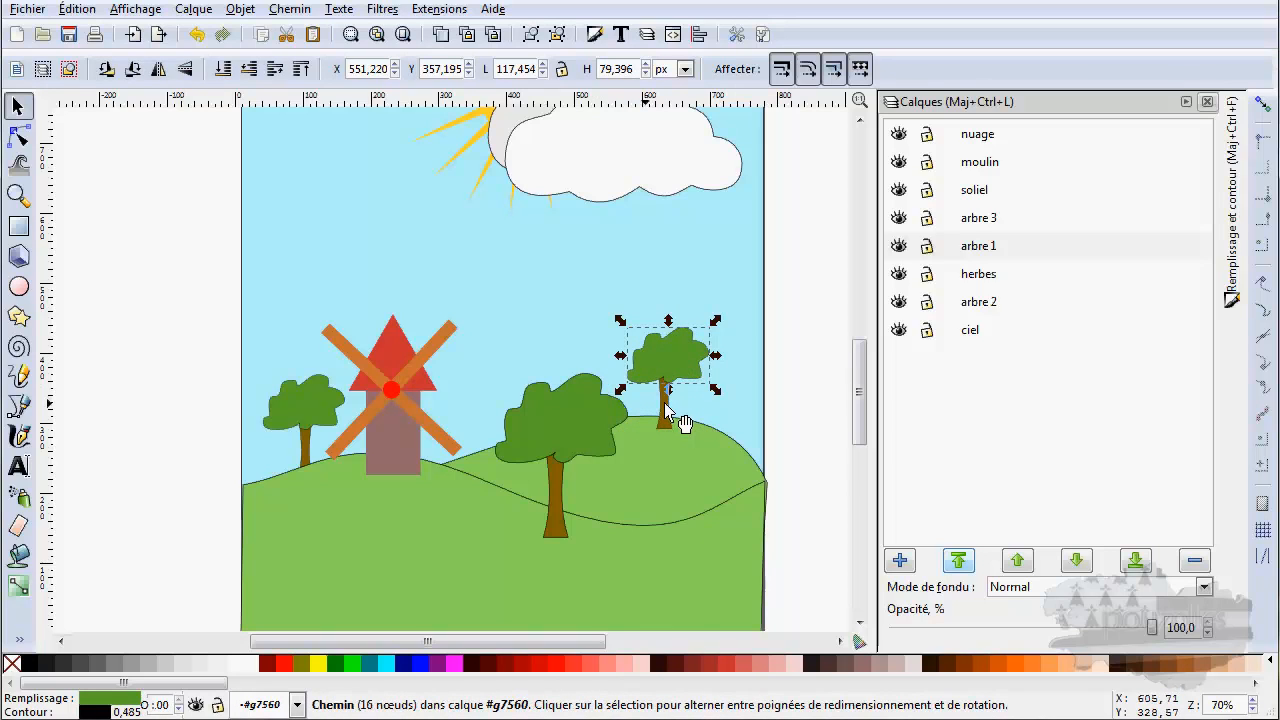
pyautogui.click(665, 402)
pyautogui.click(681, 338)
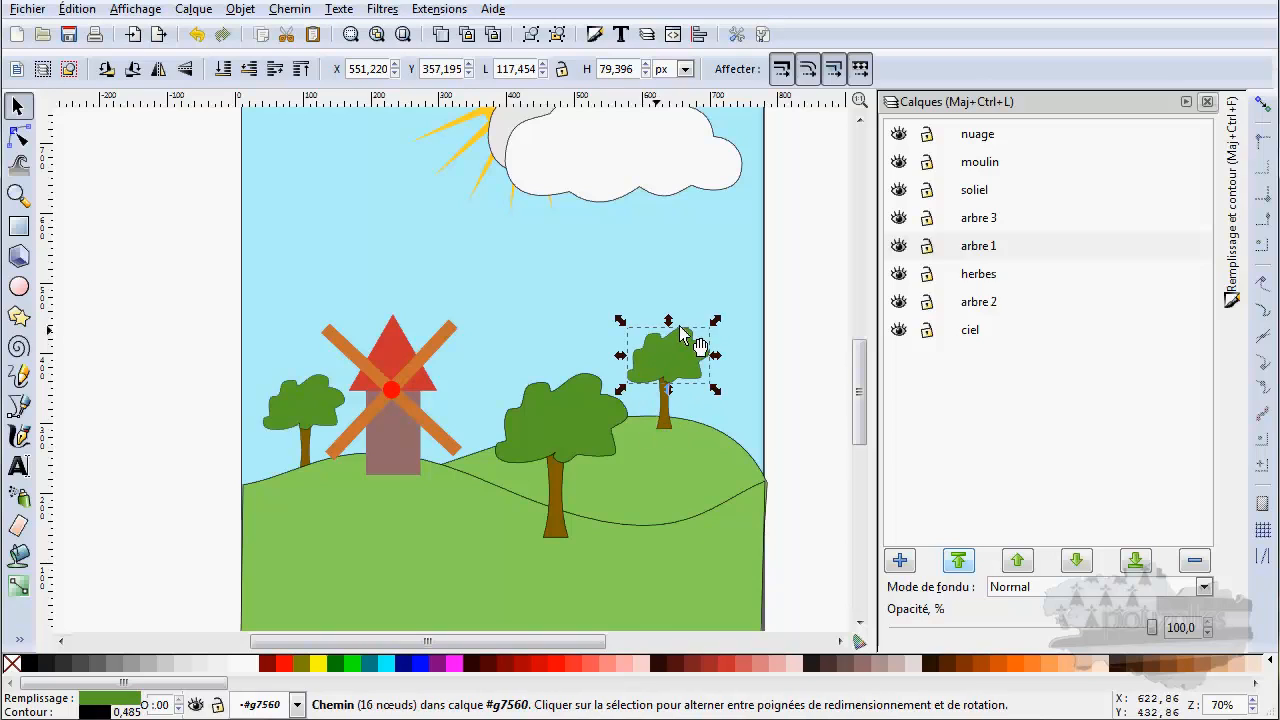
pyautogui.click(809, 315)
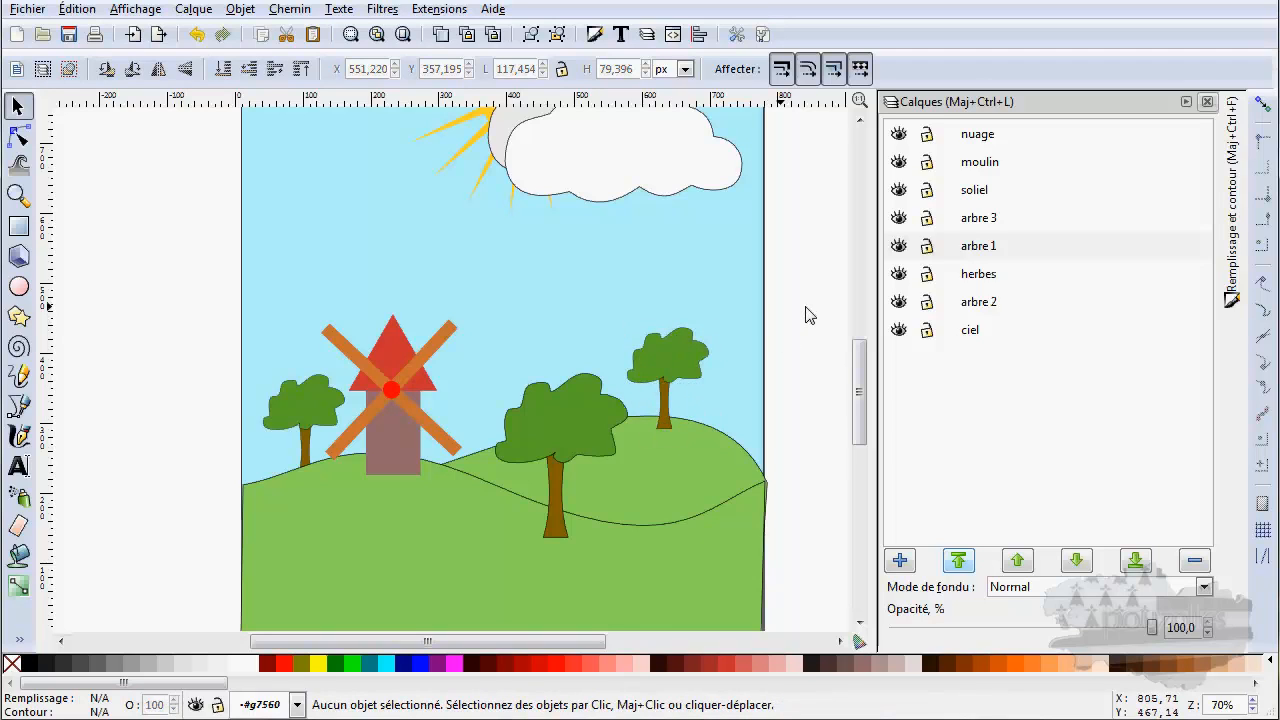
# - Group the three tree groups from their separate layers into one and move the combined group to about X 21, Y 140 px
pyautogui.click(665, 351)
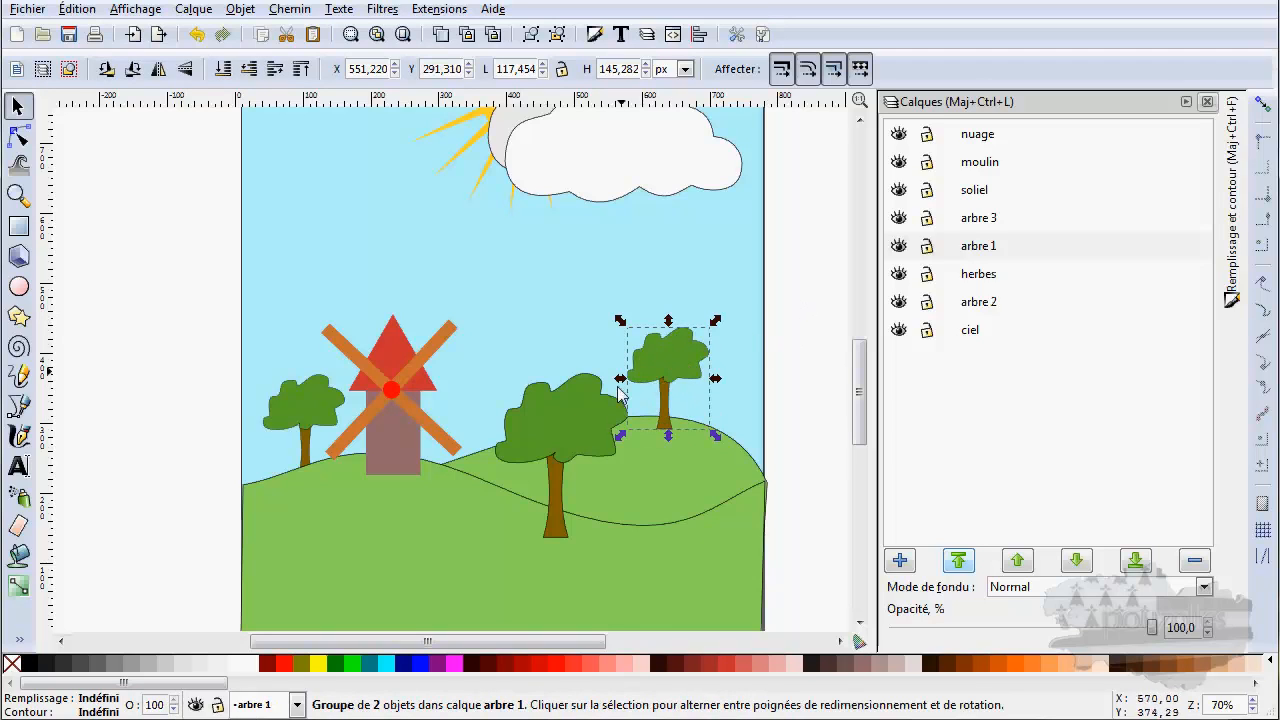
pyautogui.keyDown('shift'); pyautogui.click(523, 424); pyautogui.keyUp('shift')
pyautogui.keyDown('shift'); pyautogui.click(300, 415); pyautogui.keyUp('shift')
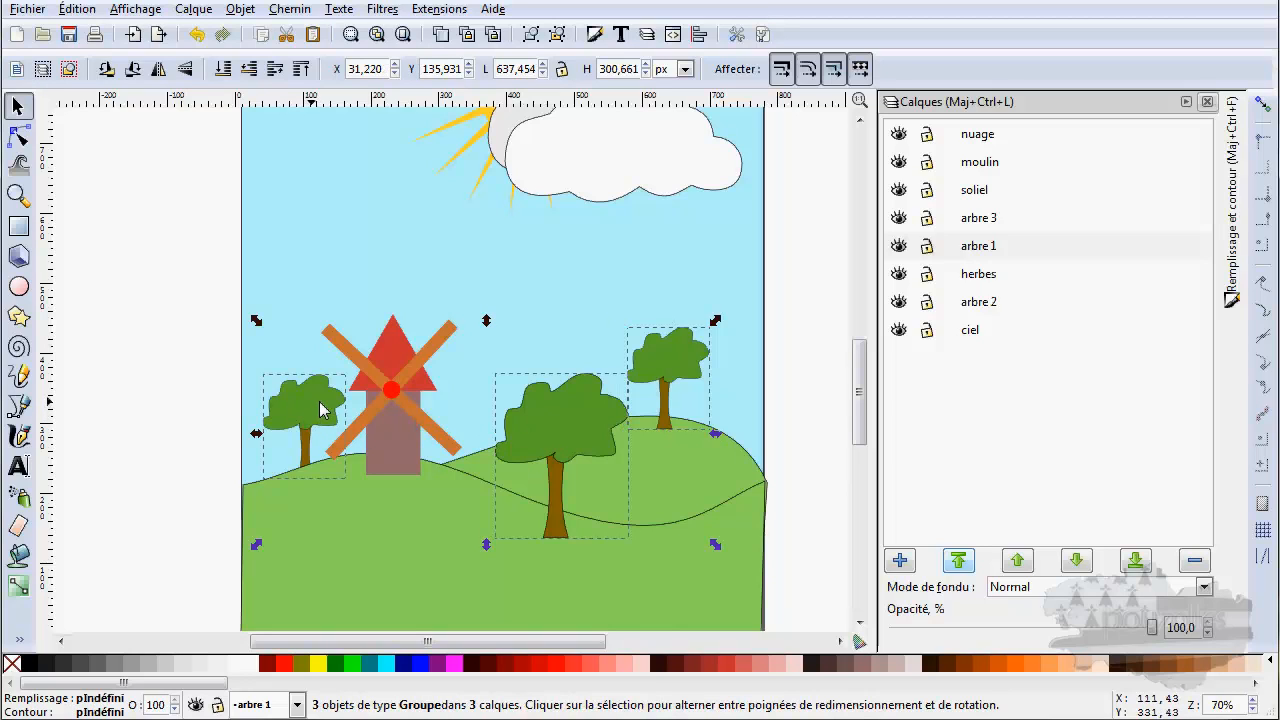
pyautogui.click(530, 36)
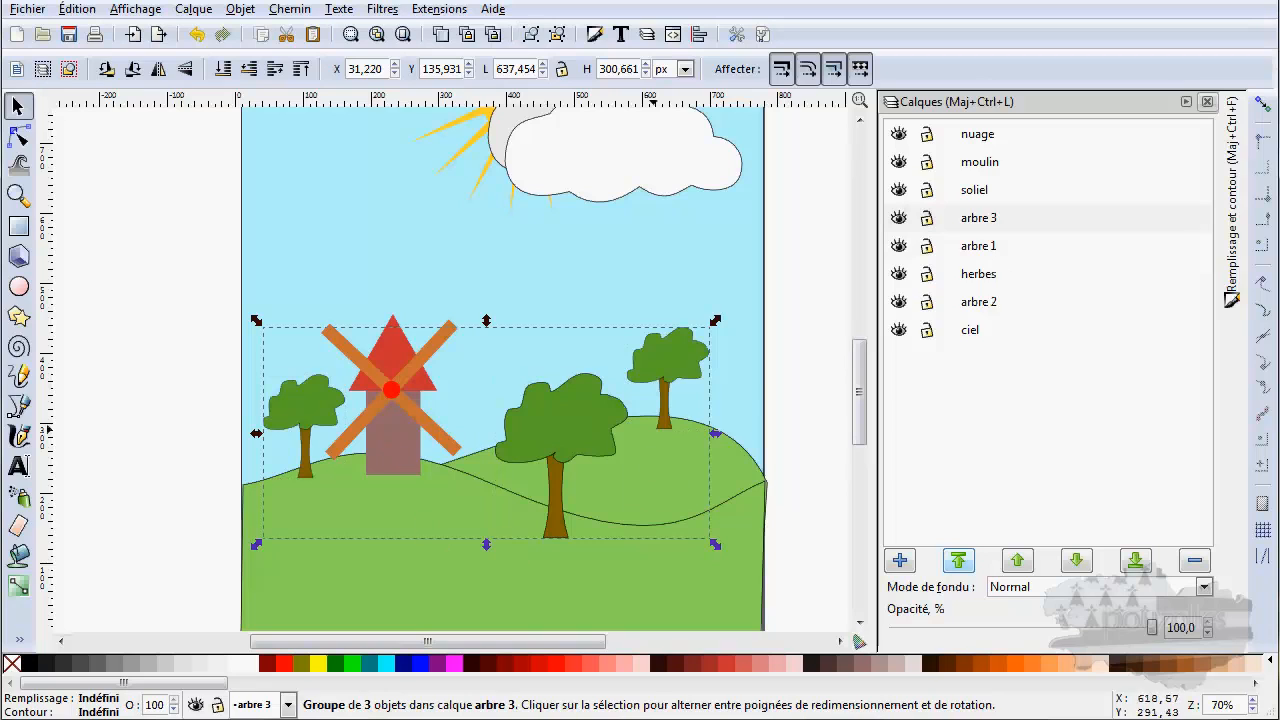
pyautogui.moveTo(548, 420); pyautogui.dragTo(538, 318)
pyautogui.moveTo(543, 414); pyautogui.dragTo(542, 424)
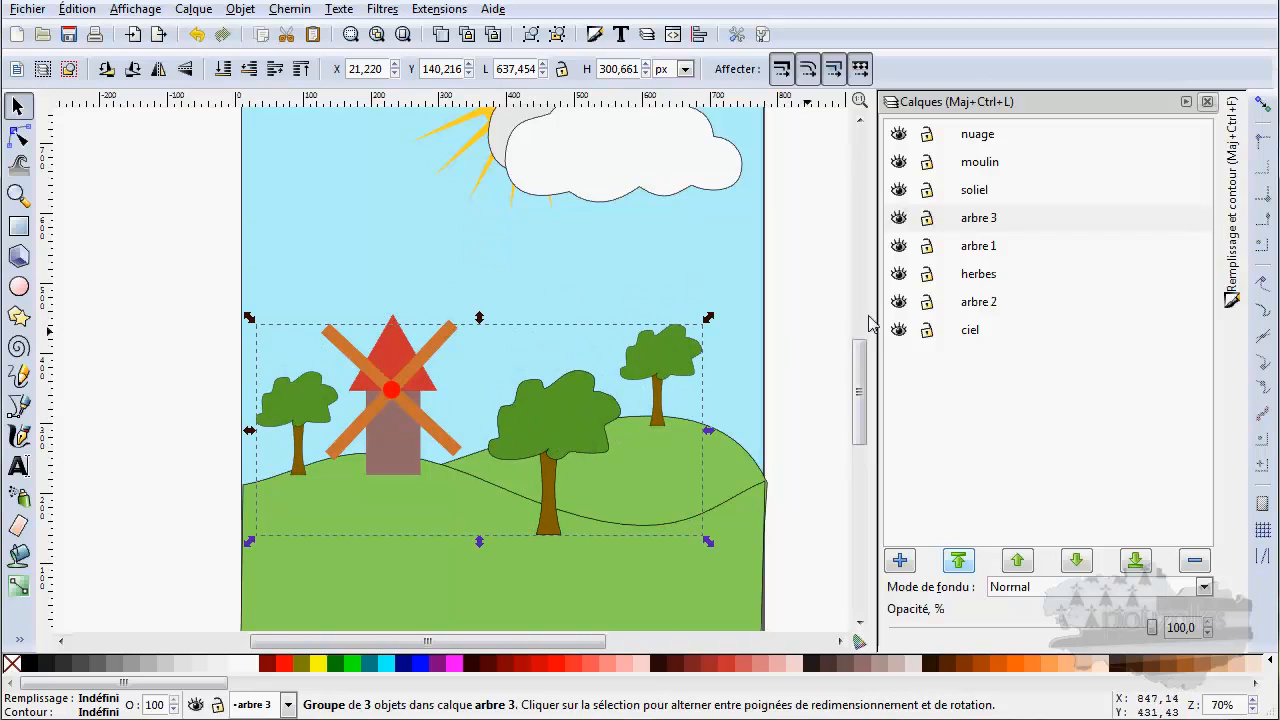
# - Hide and reshow the arbre 3 layer and toggle the arbre 1 layer's visibility to check which layer holds the combined trees
pyautogui.click(899, 218)
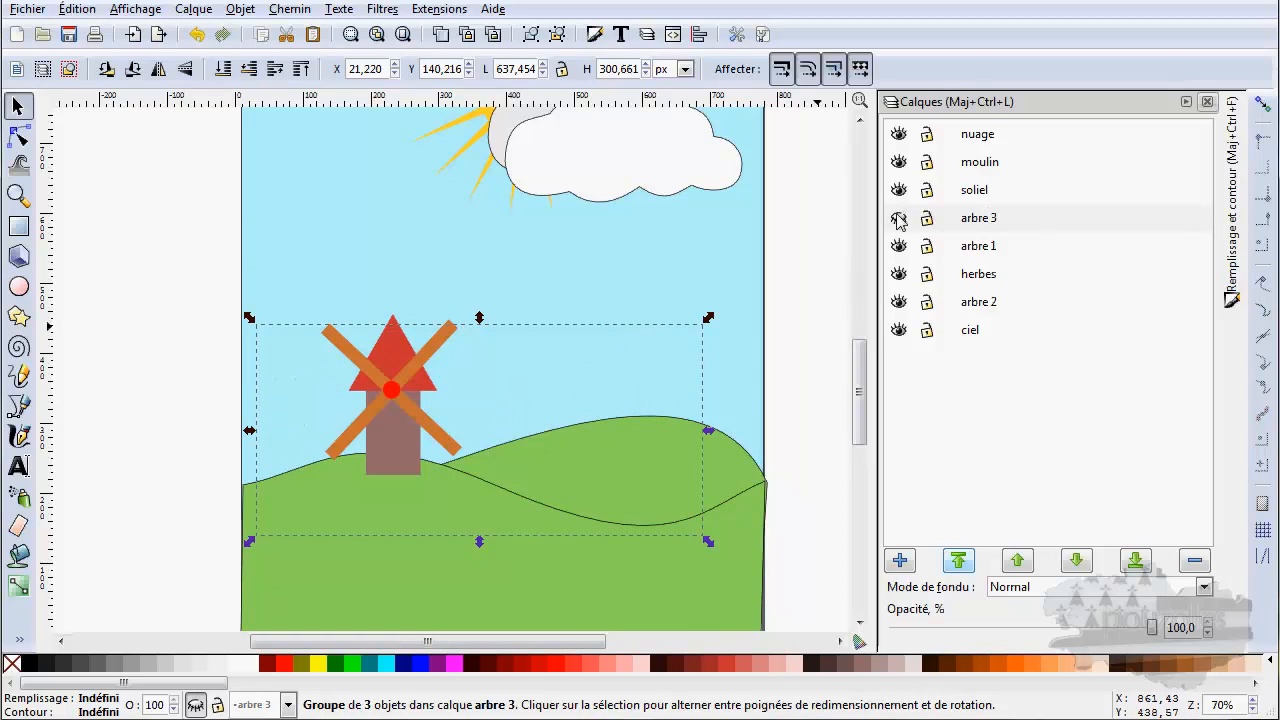
pyautogui.click(899, 218)
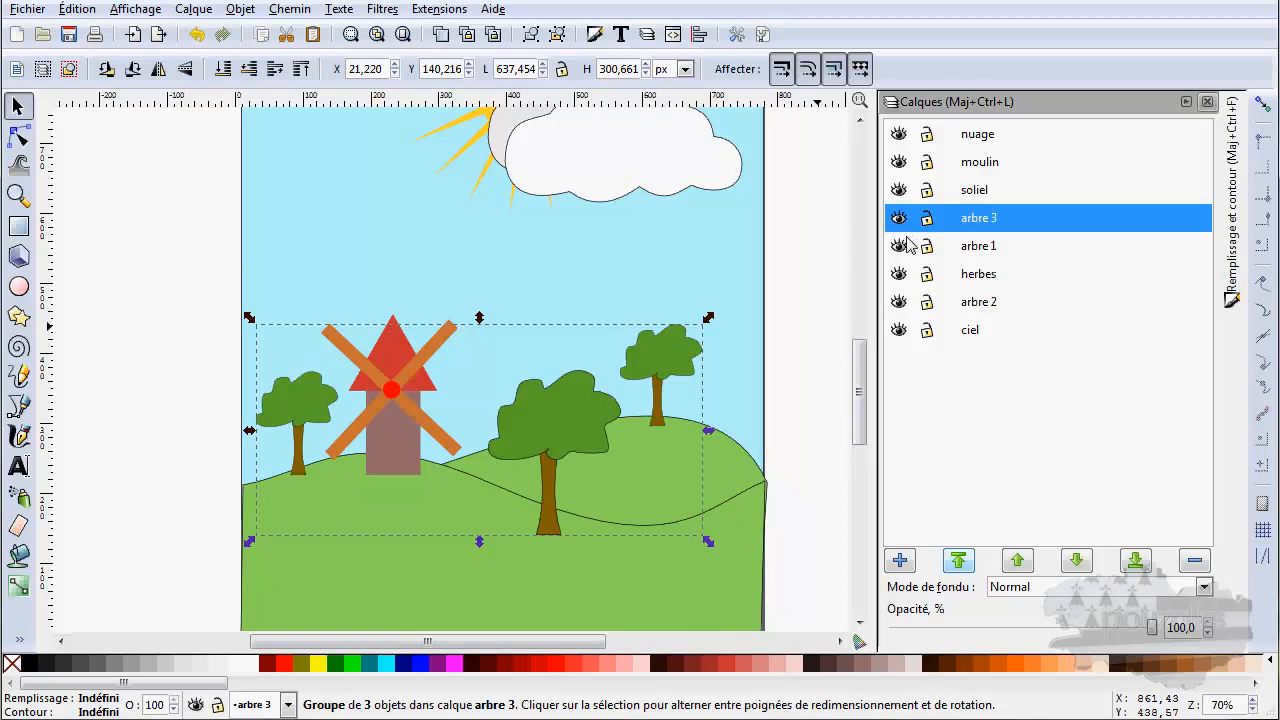
pyautogui.click(897, 247)
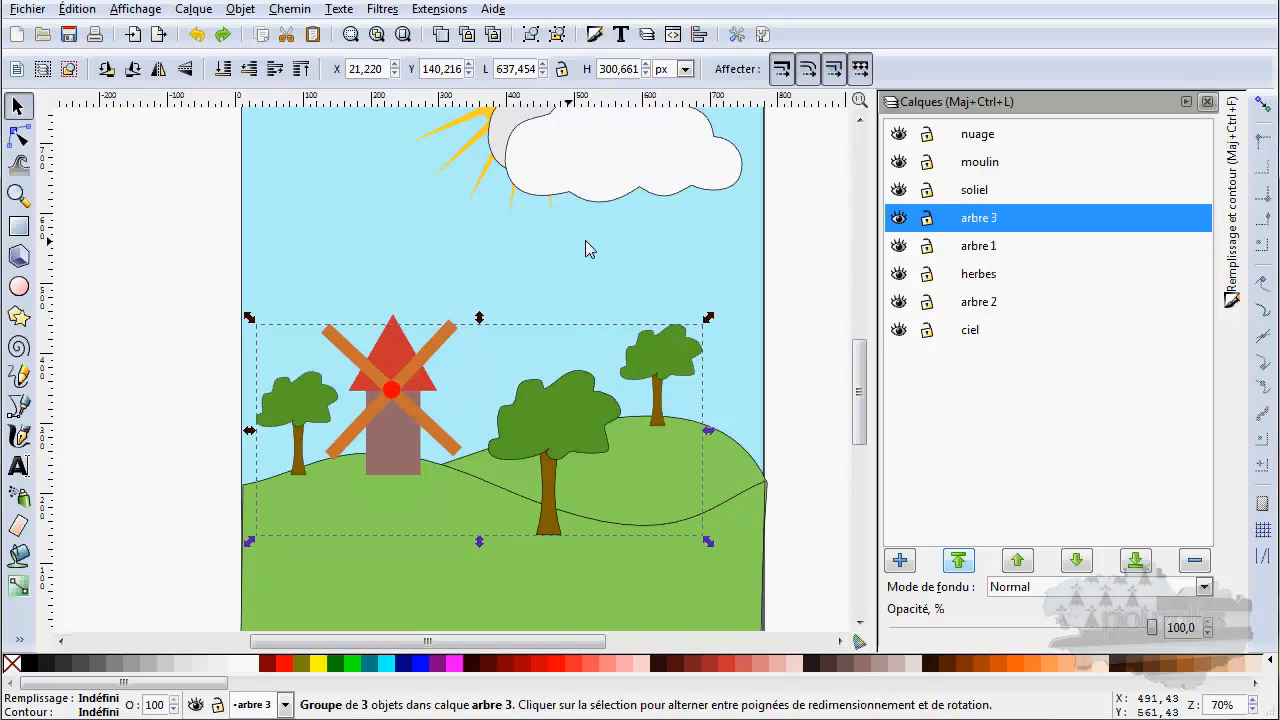
# - Undo the moves of the combined tree group and the grouping of the three trees
pyautogui.hotkey('ctrl', 'z')
pyautogui.hotkey('ctrl', 'z')
pyautogui.hotkey('ctrl', 'z')
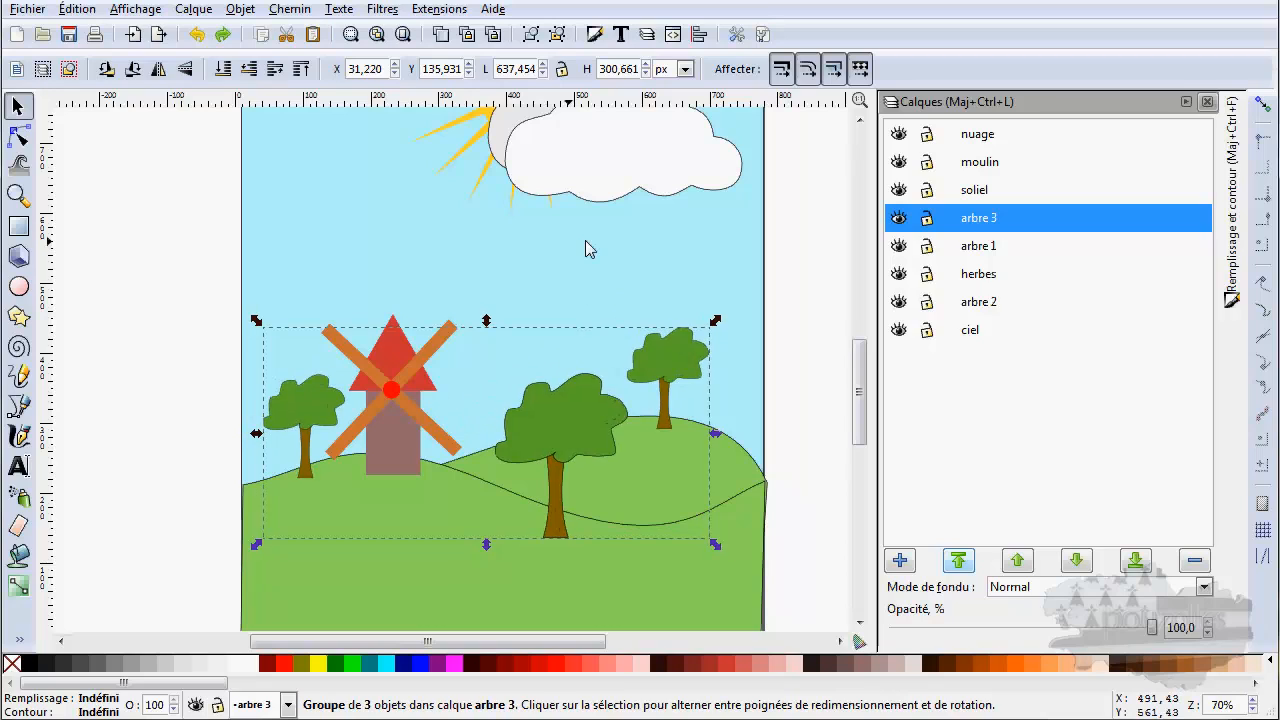
# - Hide and reshow the arbre 3, arbre 1 and arbre 2 layers in turn to check that each holds its own tree
pyautogui.click(899, 219)
pyautogui.click(899, 219)
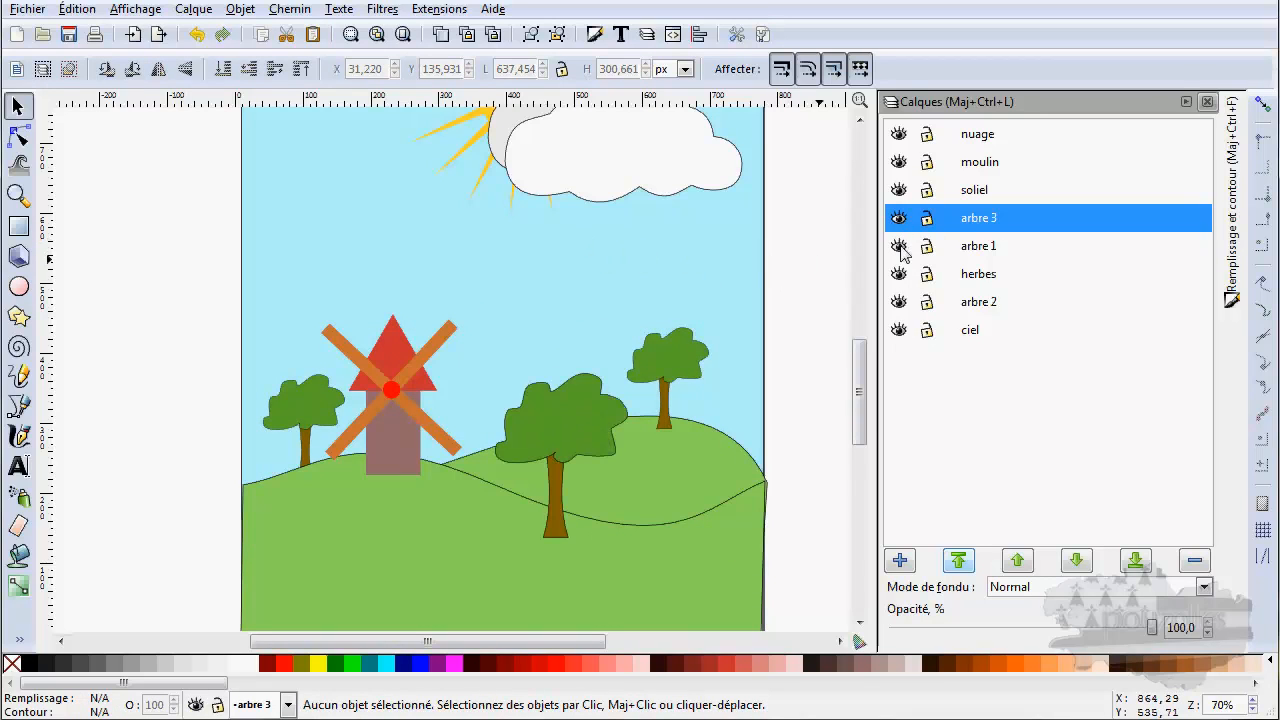
pyautogui.click(900, 247)
pyautogui.click(900, 247)
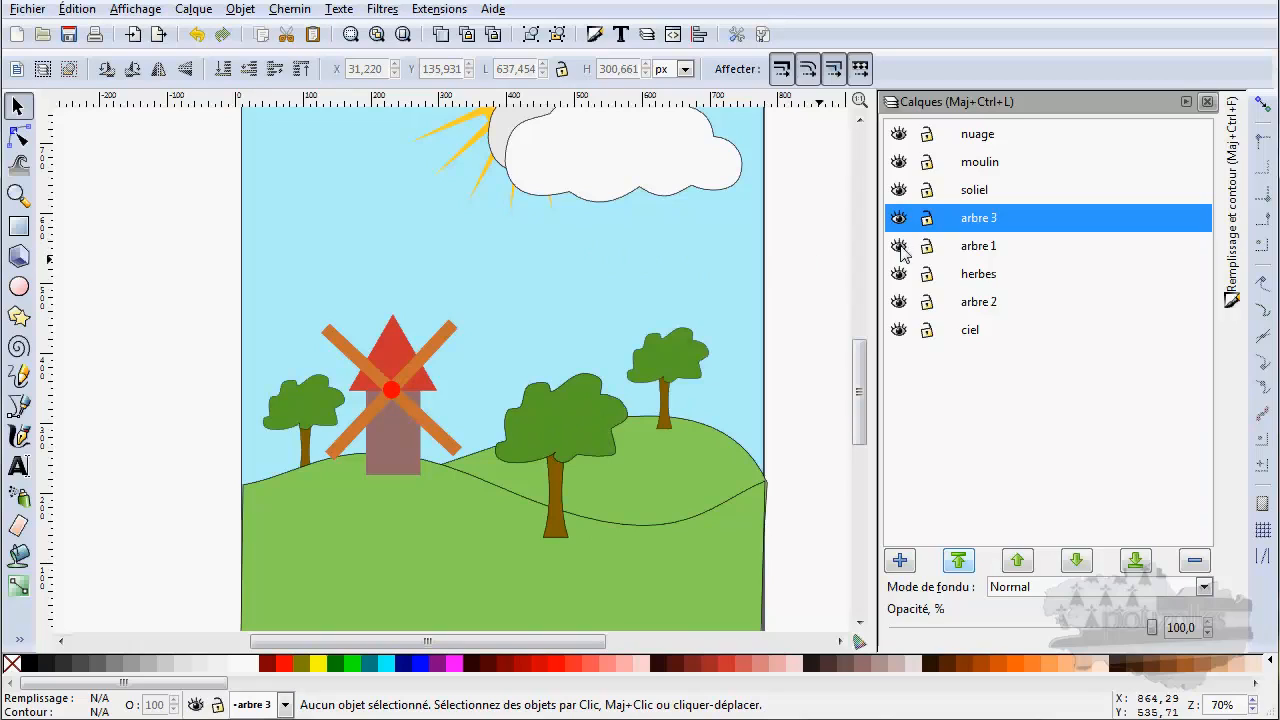
pyautogui.click(899, 303)
pyautogui.click(899, 303)
pyautogui.scroll(3, 565, 290)
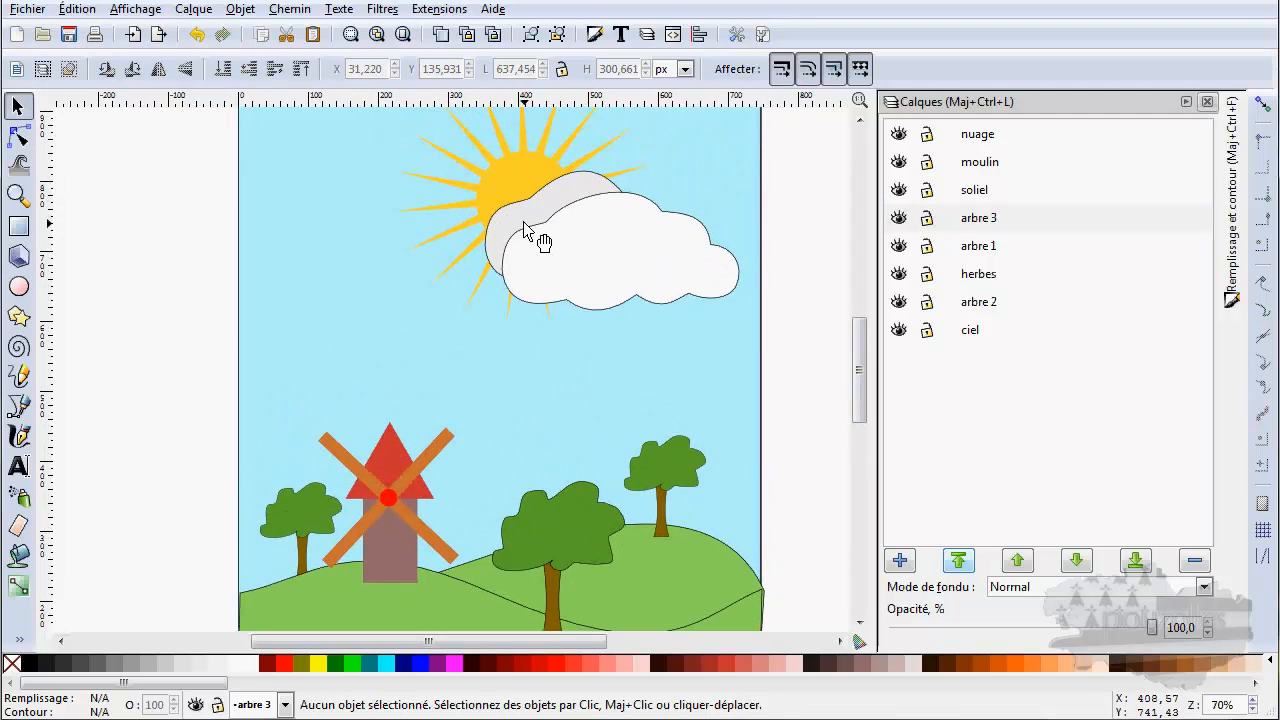
pyautogui.scroll(-4, 540, 270)
pyautogui.scroll(4, 529, 316)
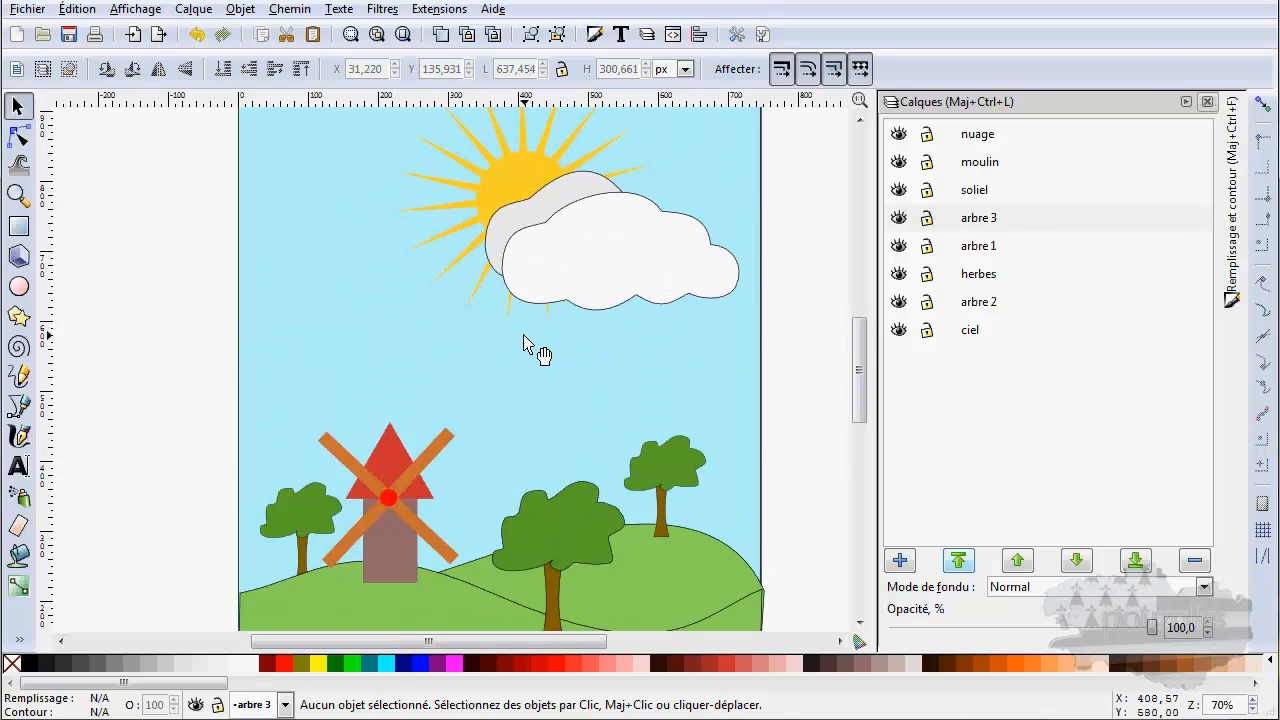